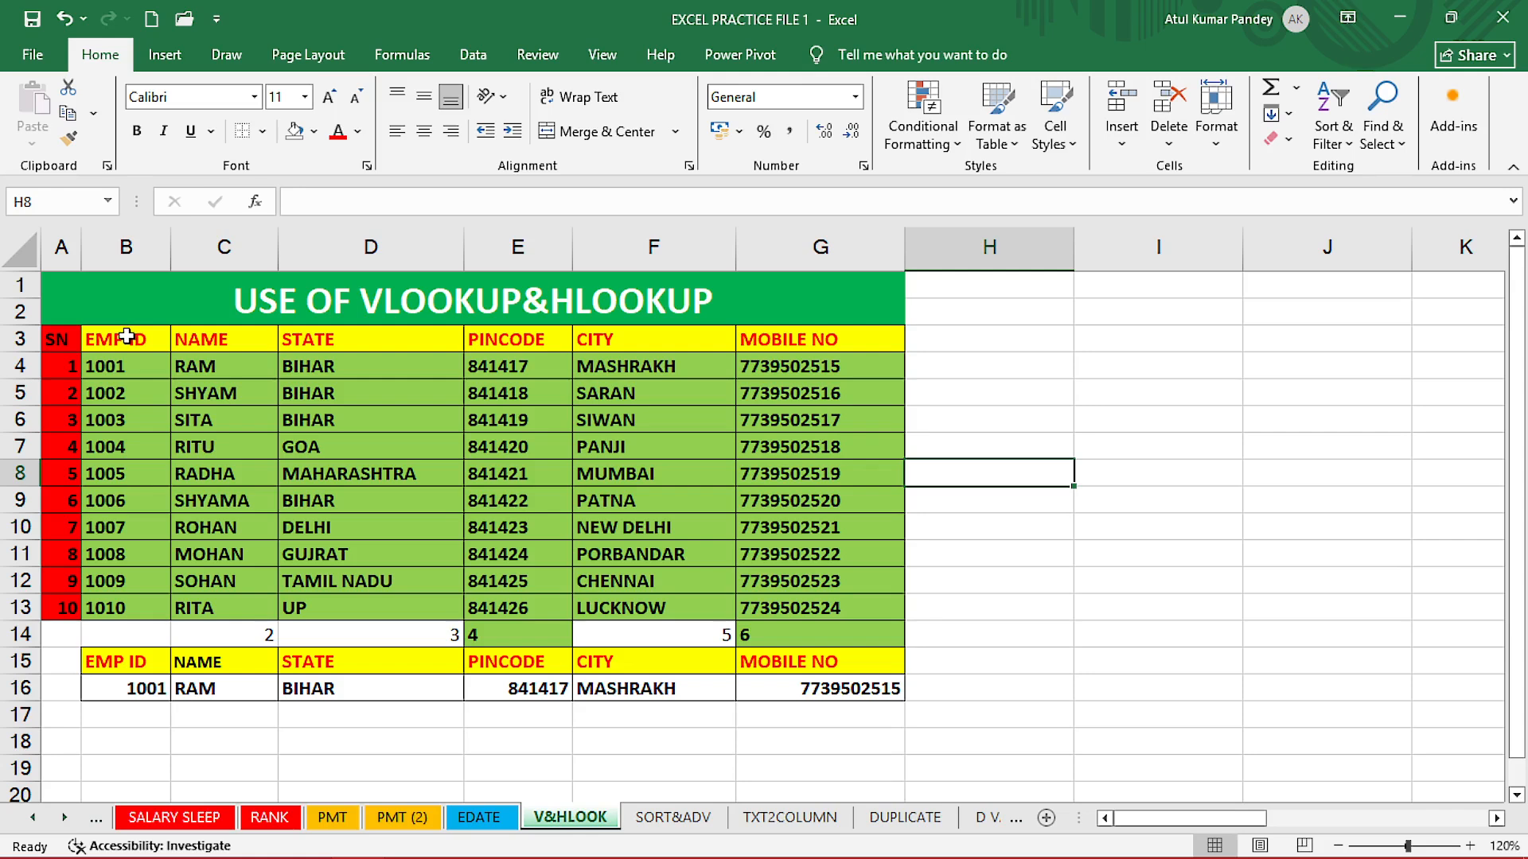
Highlight the EMP IDs in column B, then scroll right to the HLOOKUP table's EMP ID in L3.
click(126, 339)
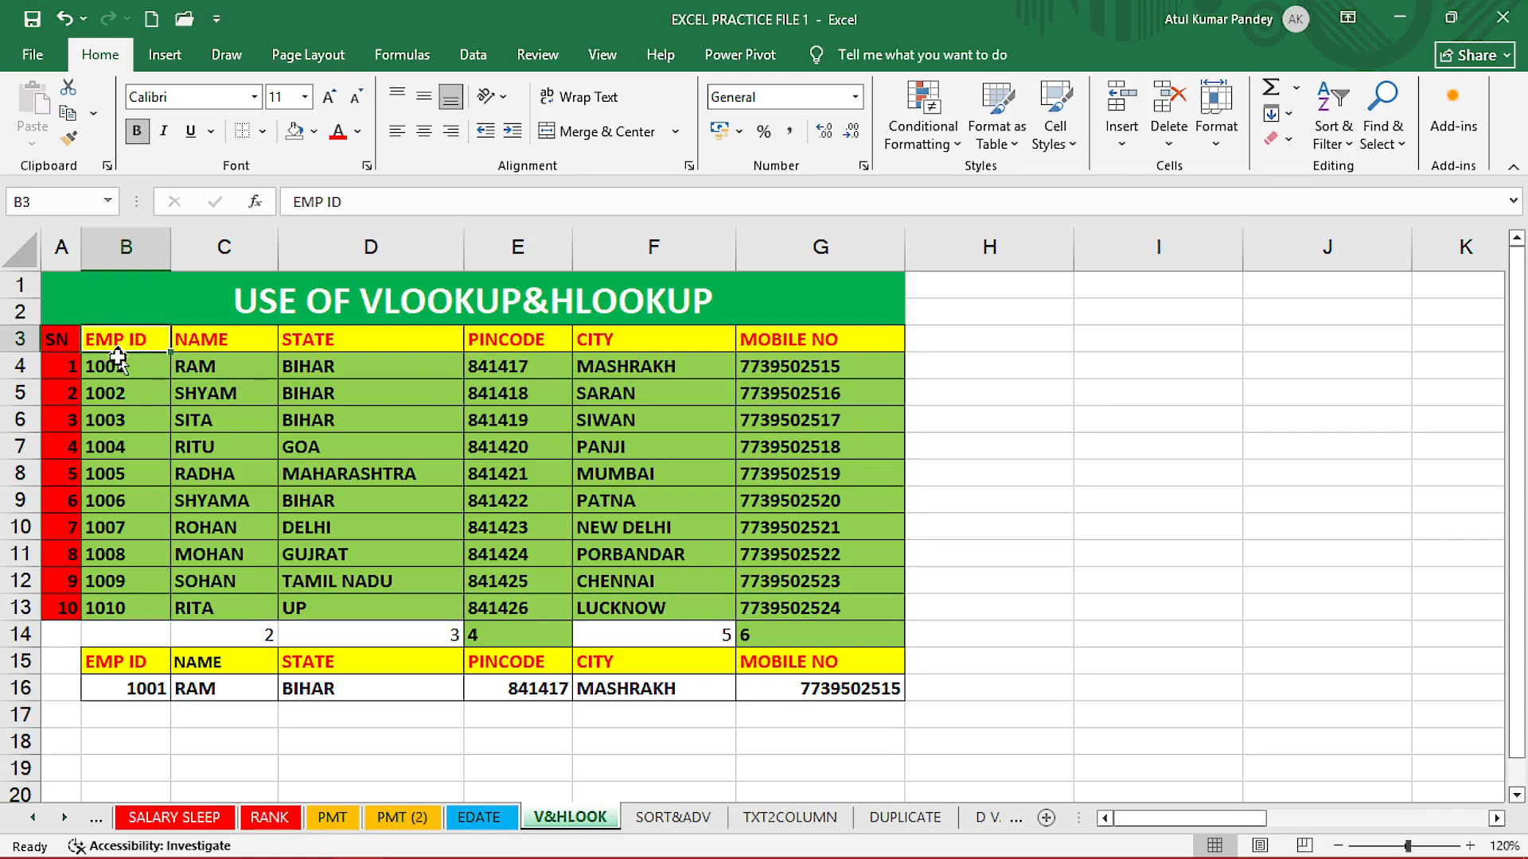
drag(118, 359, 118, 689)
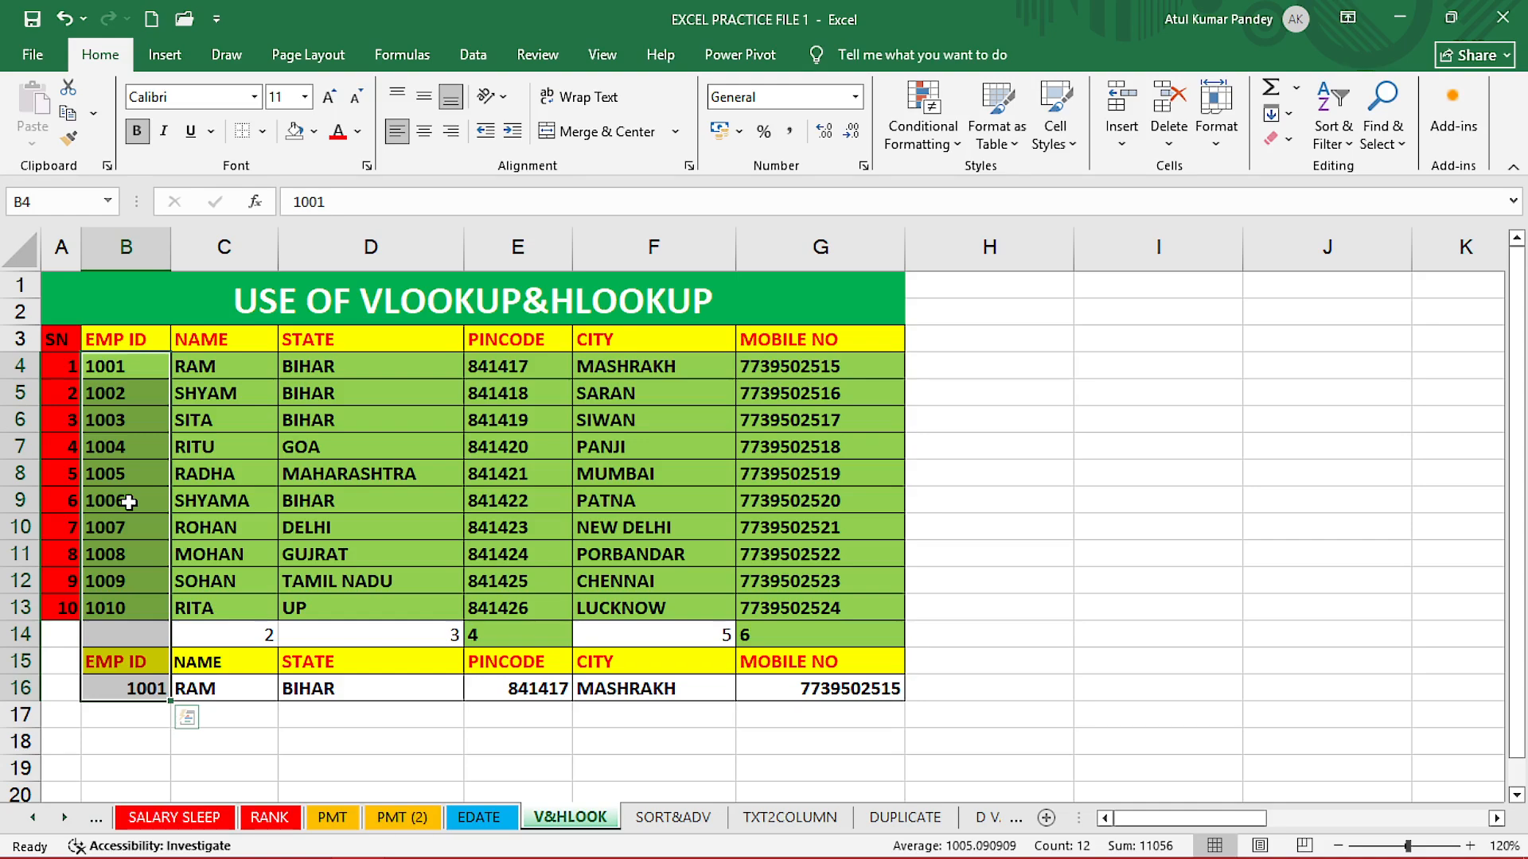
drag(1132, 818, 1291, 820)
click(410, 340)
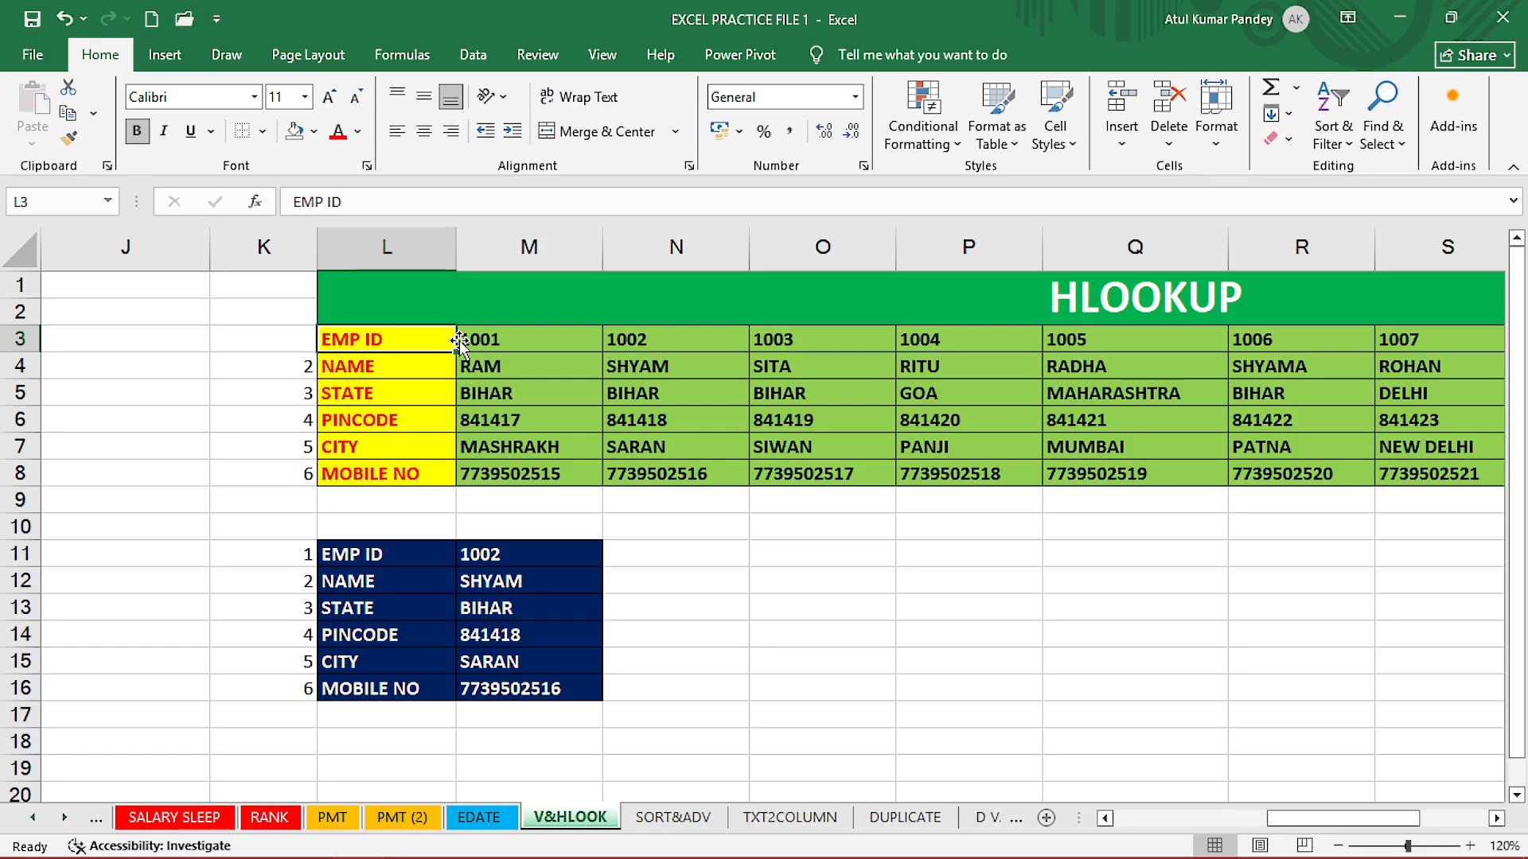
Highlight IDs 1001–1004 in M3:P3, then scroll back left to the VLOOKUP table.
drag(464, 341, 970, 346)
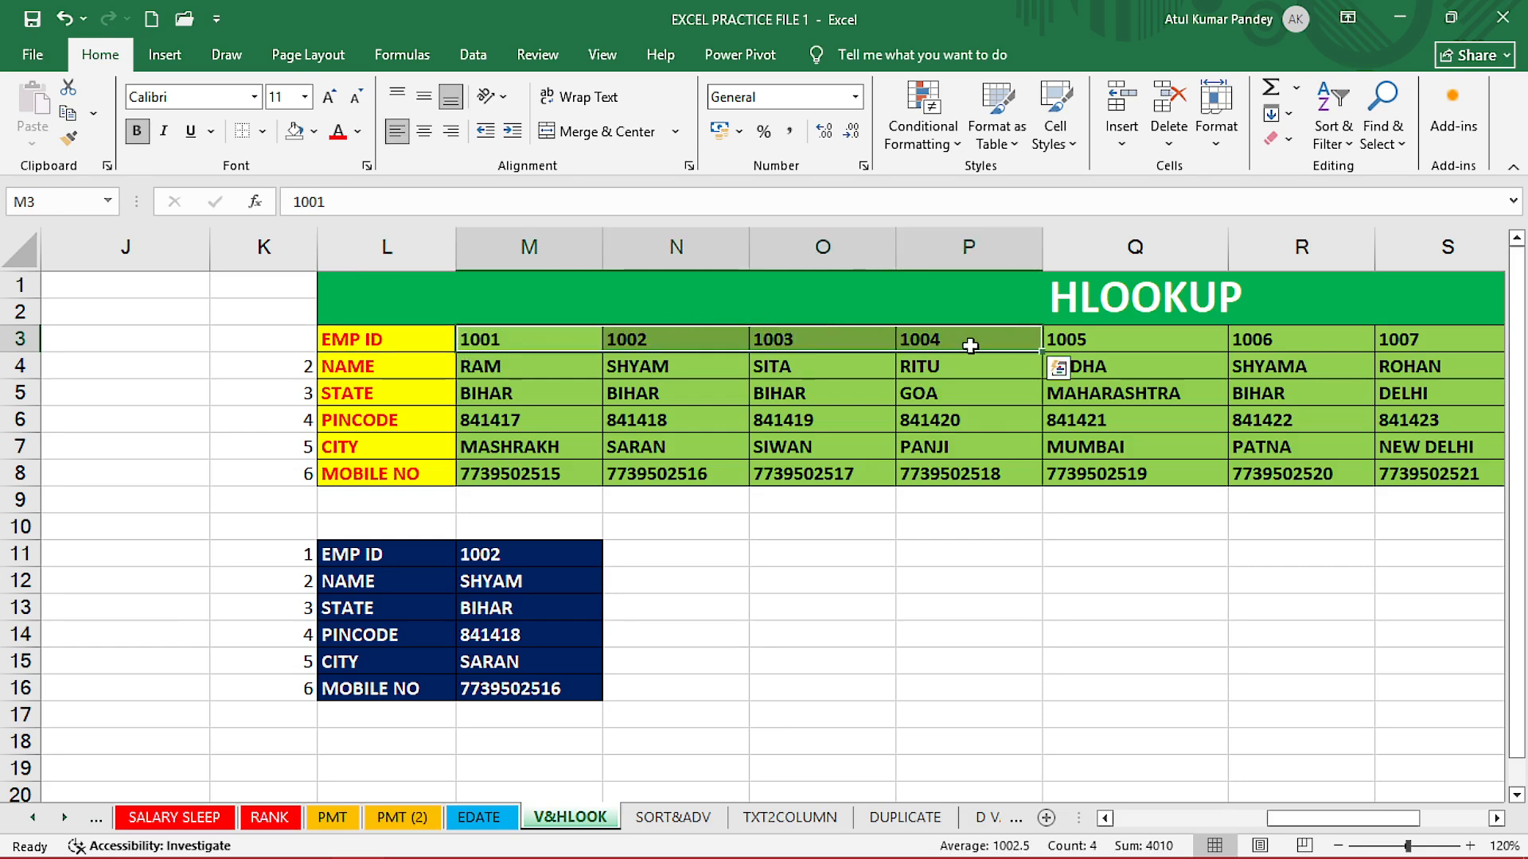
drag(1370, 819, 1183, 828)
click(1033, 577)
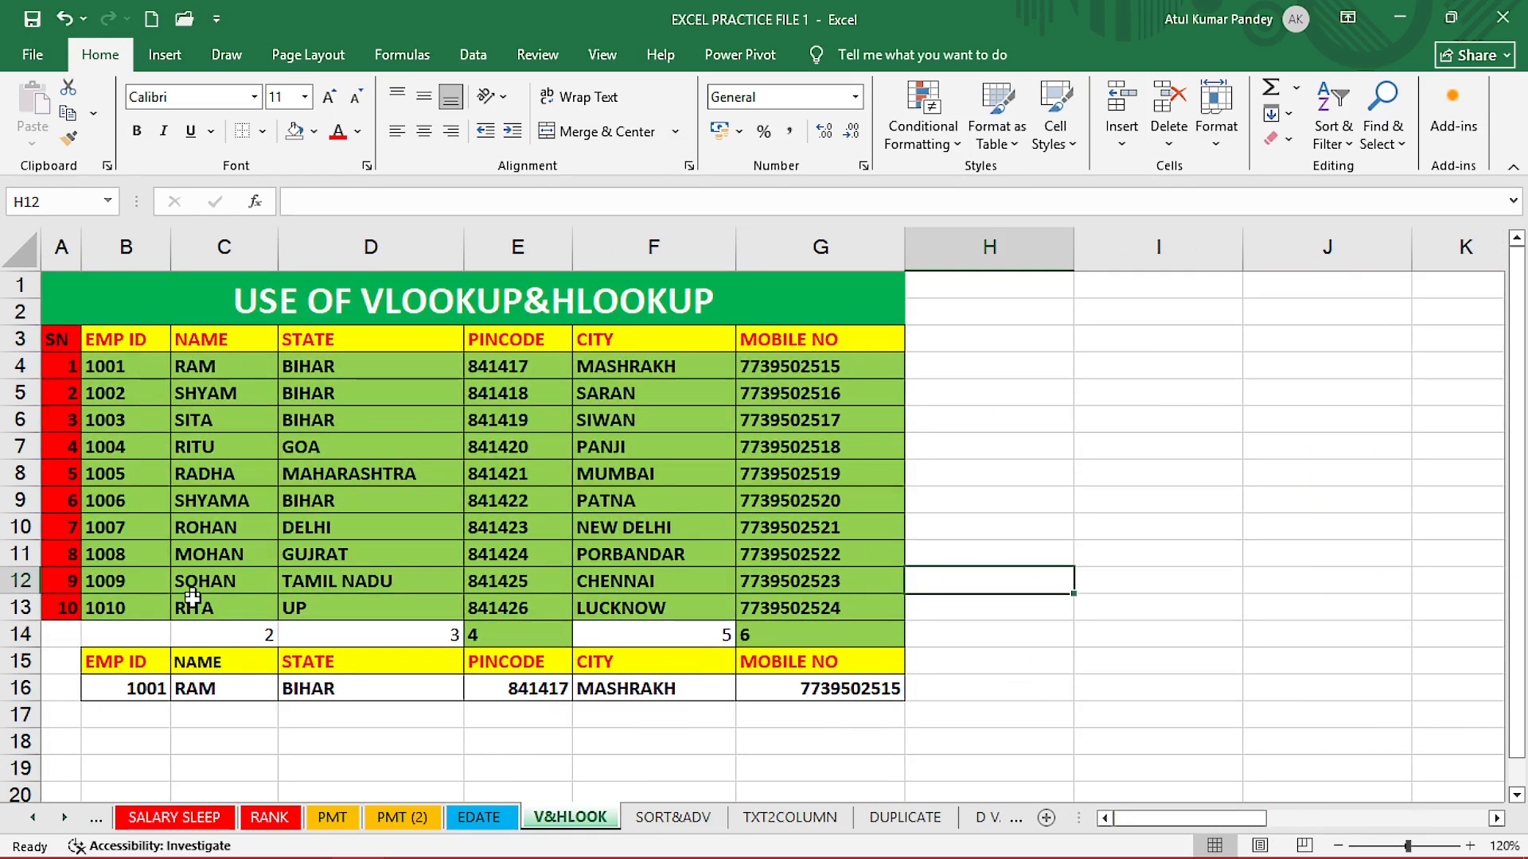
Enter EMP ID 1002 in B16.
click(129, 691)
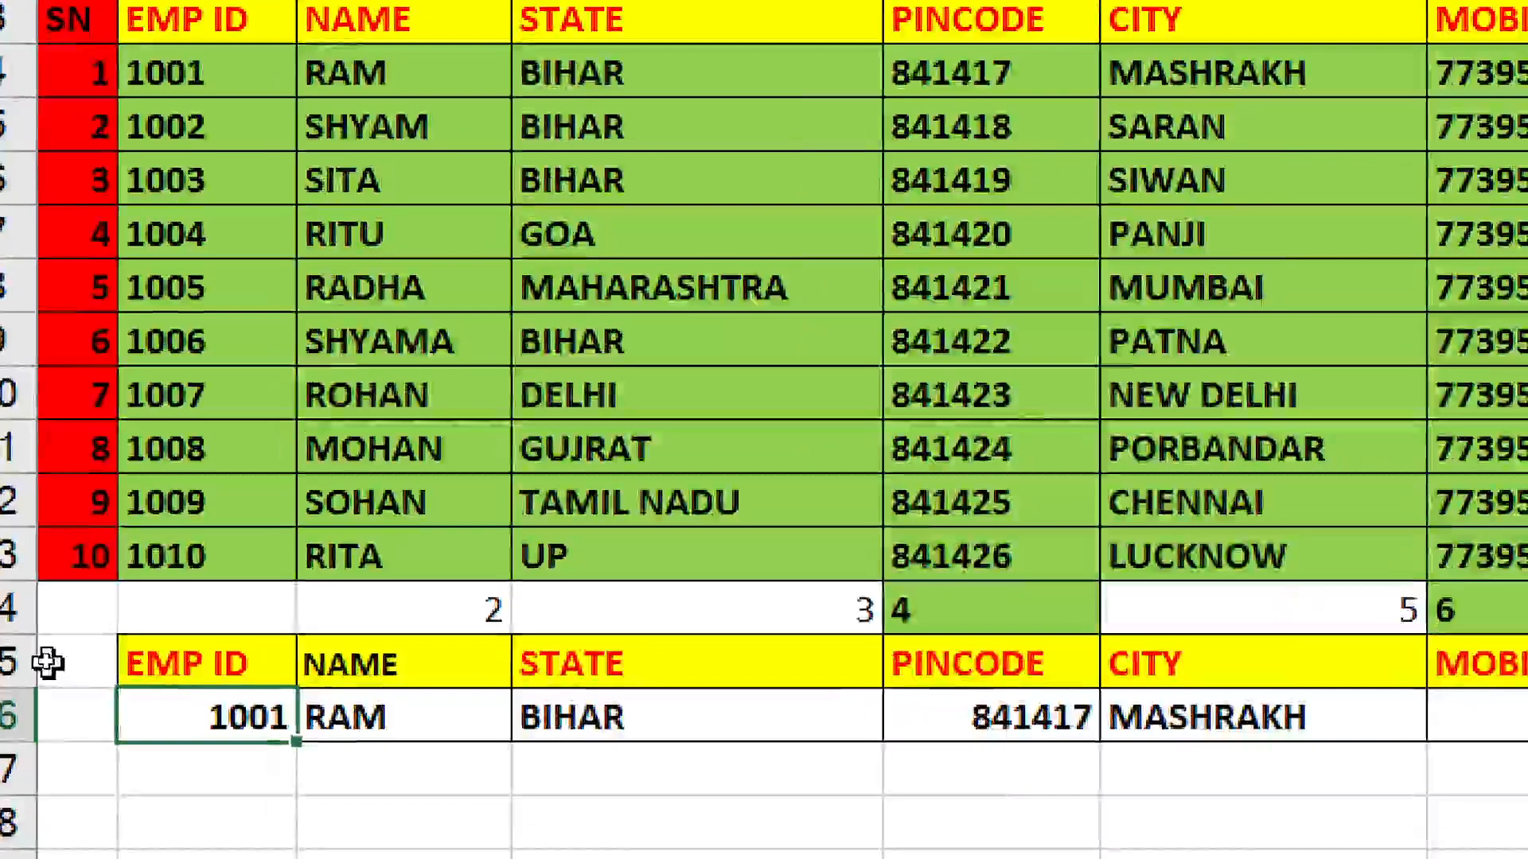
text(1002)
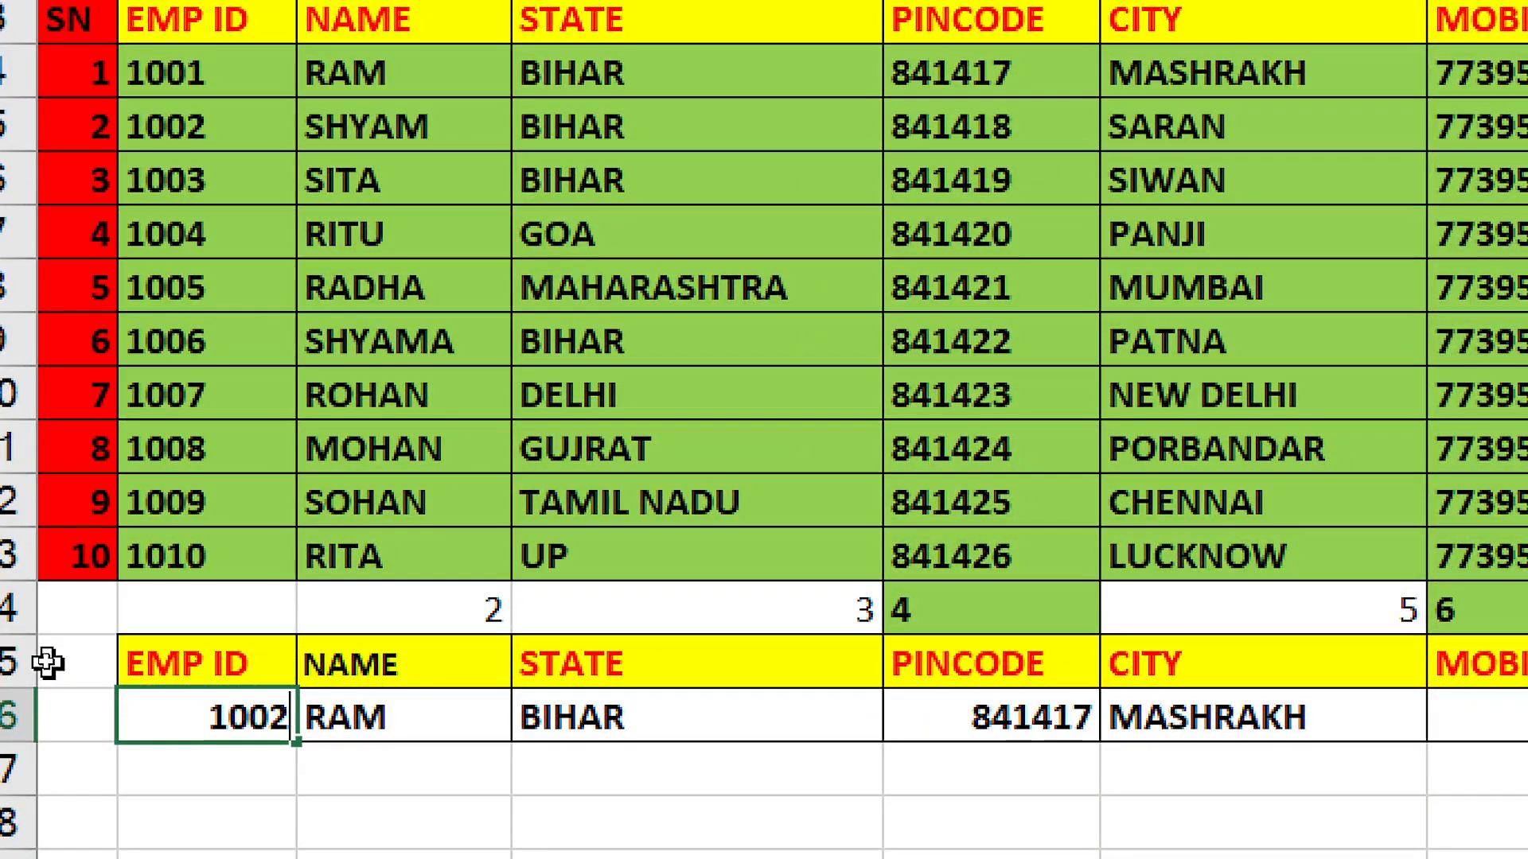
key(Return)
click(199, 716)
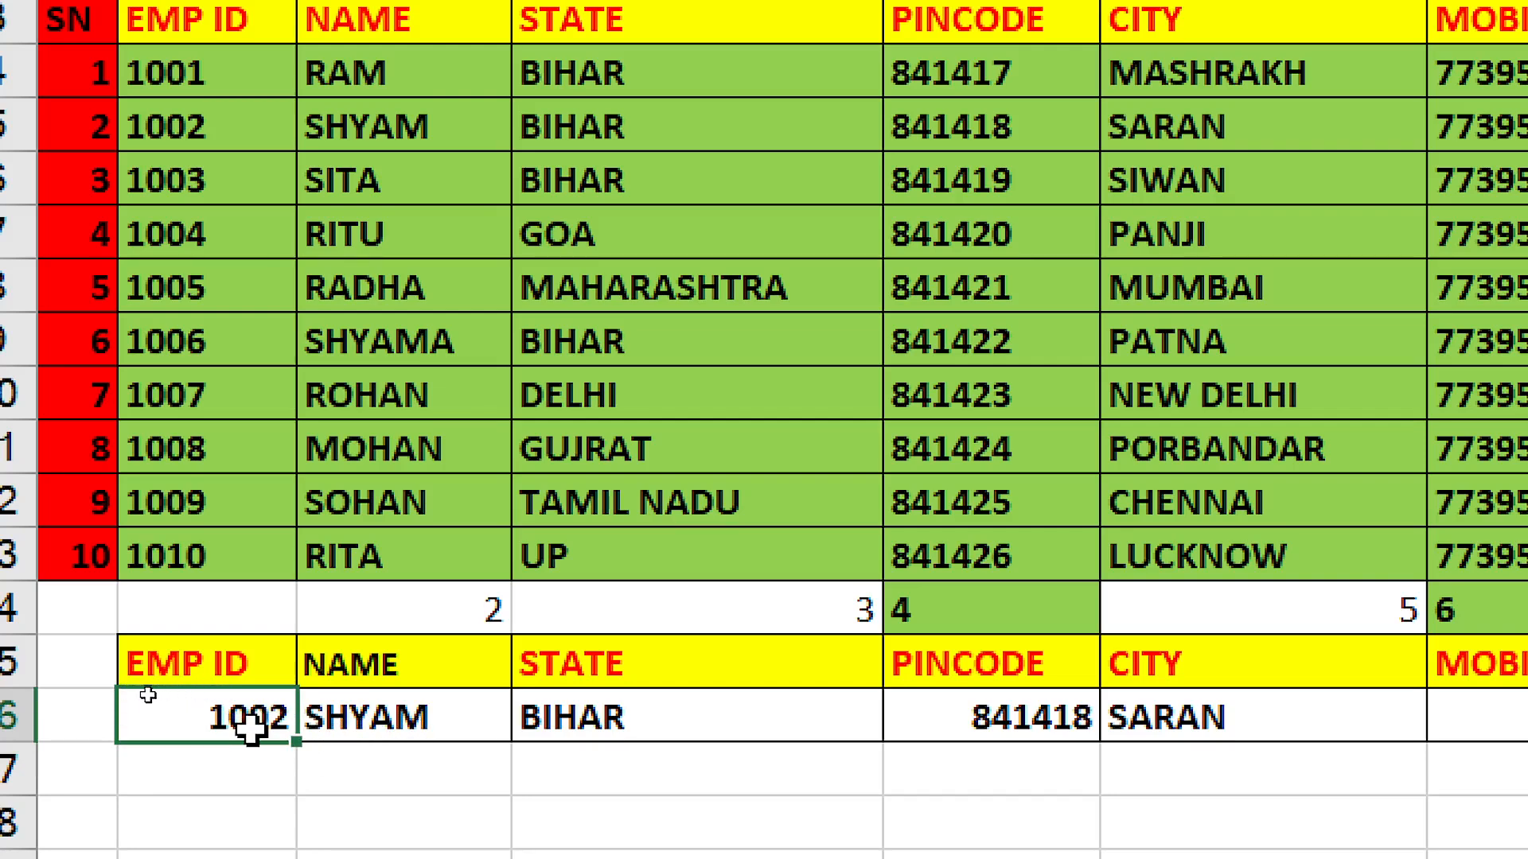
Review the lookup results in C16:G16, then delete them.
click(320, 721)
click(564, 724)
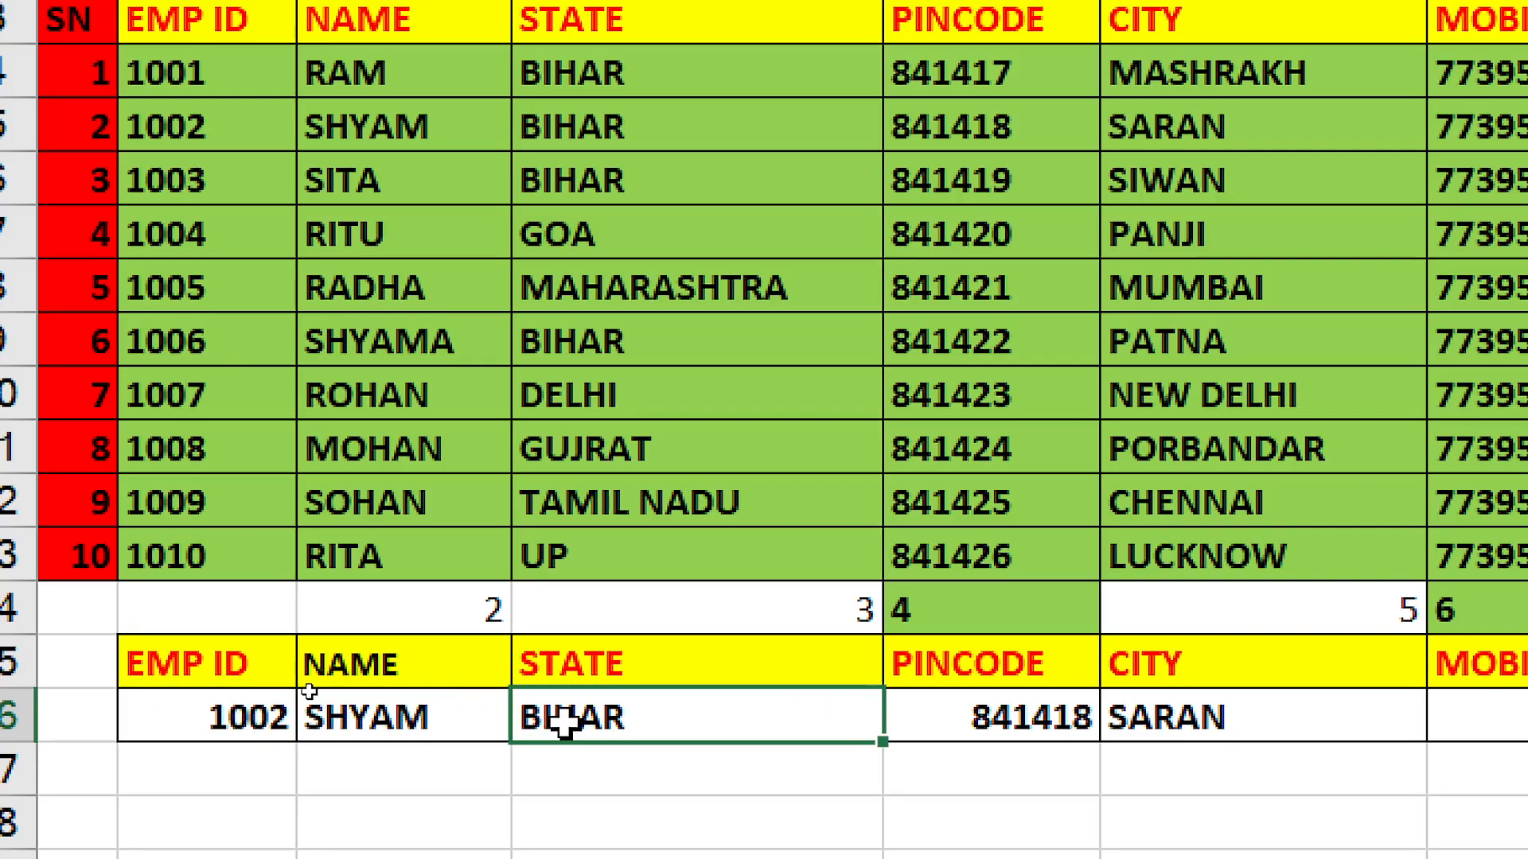
click(975, 734)
click(1146, 736)
click(1398, 720)
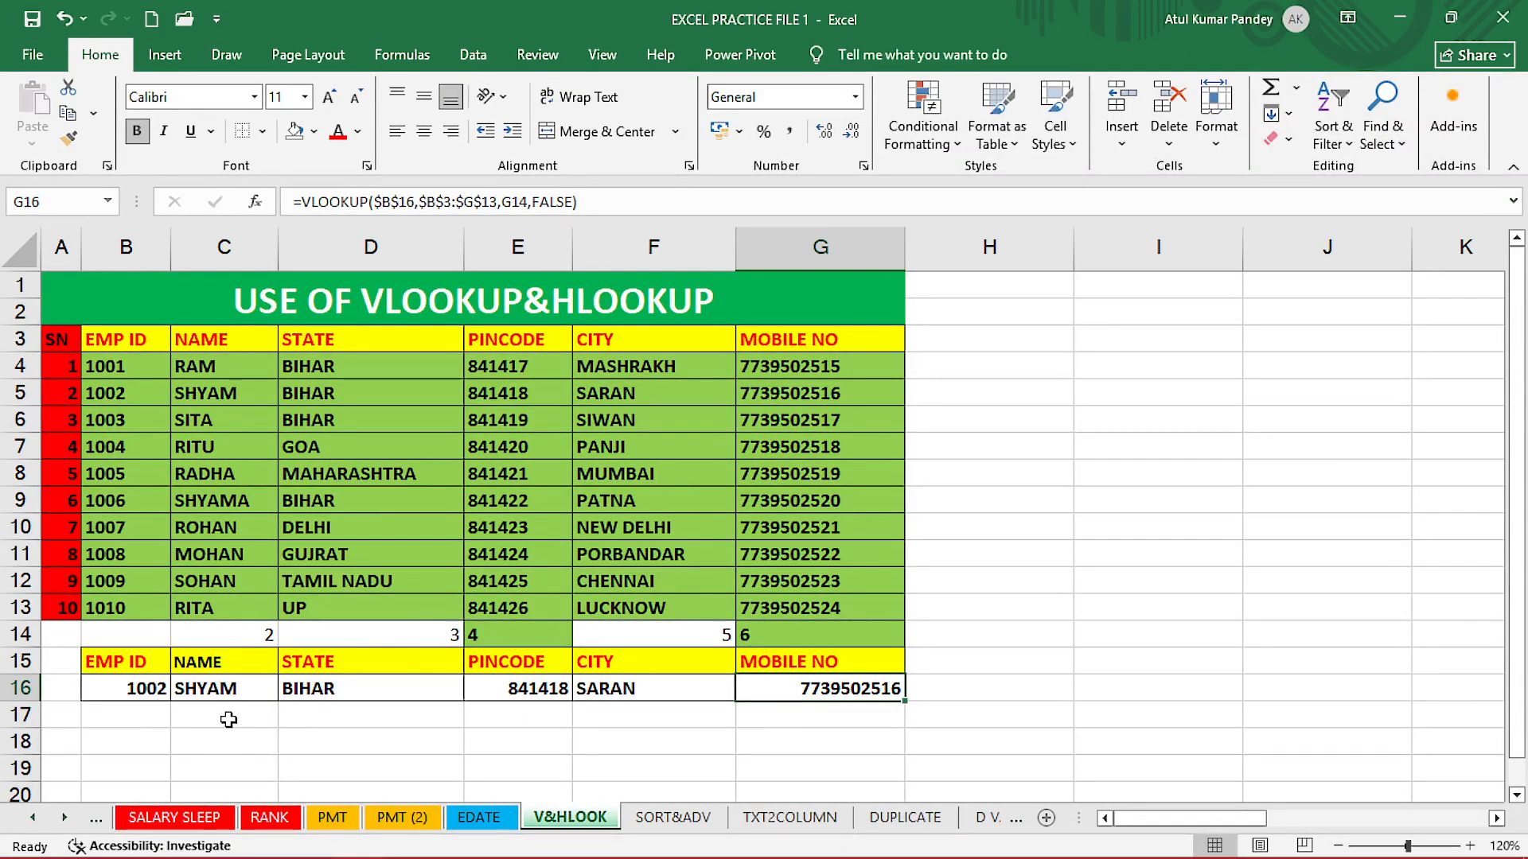
drag(225, 691, 822, 694)
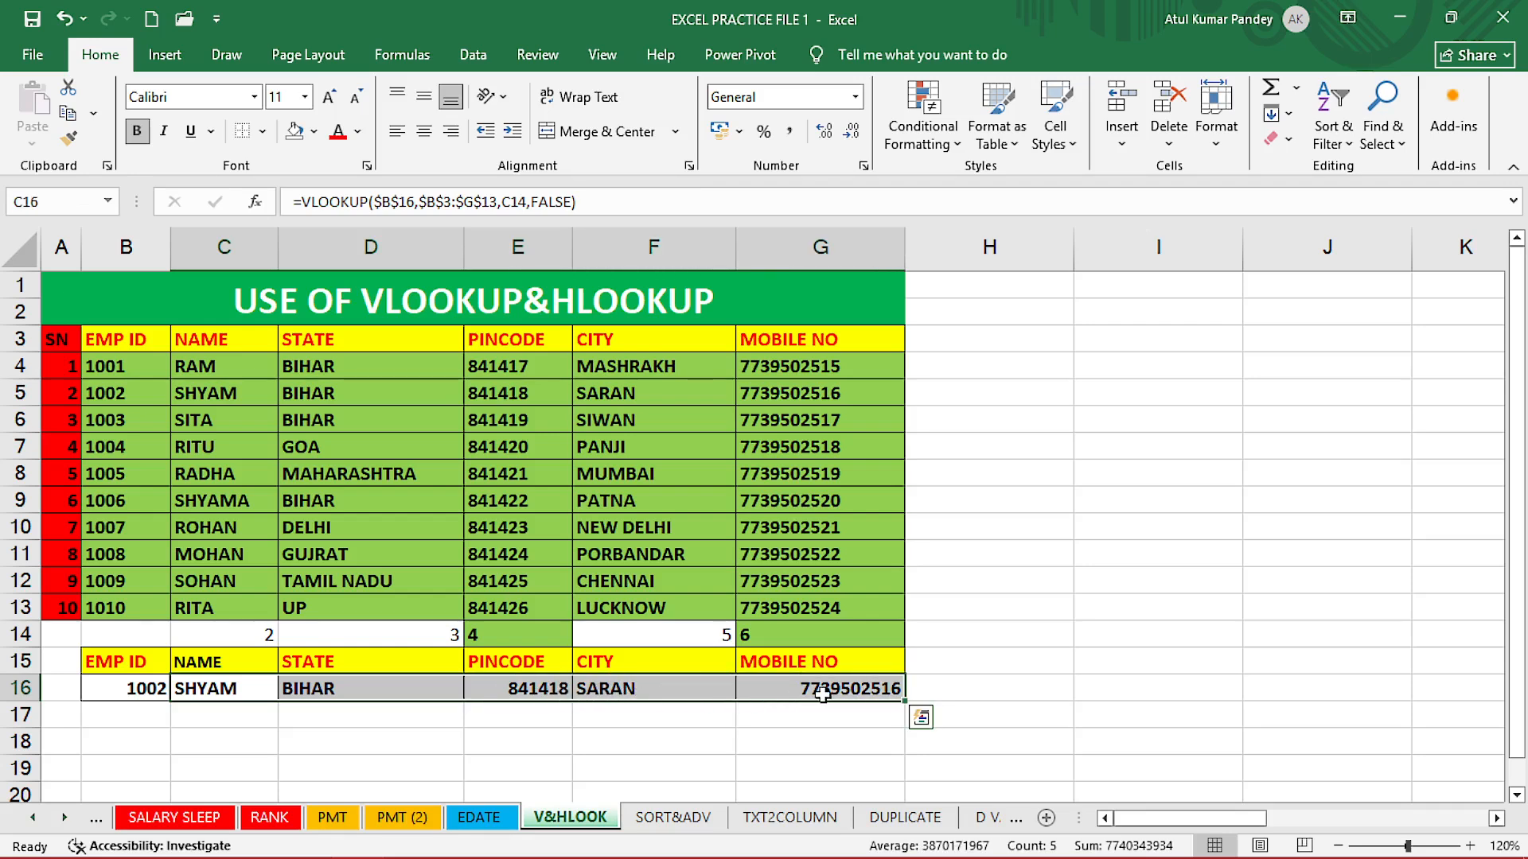
key(Delete)
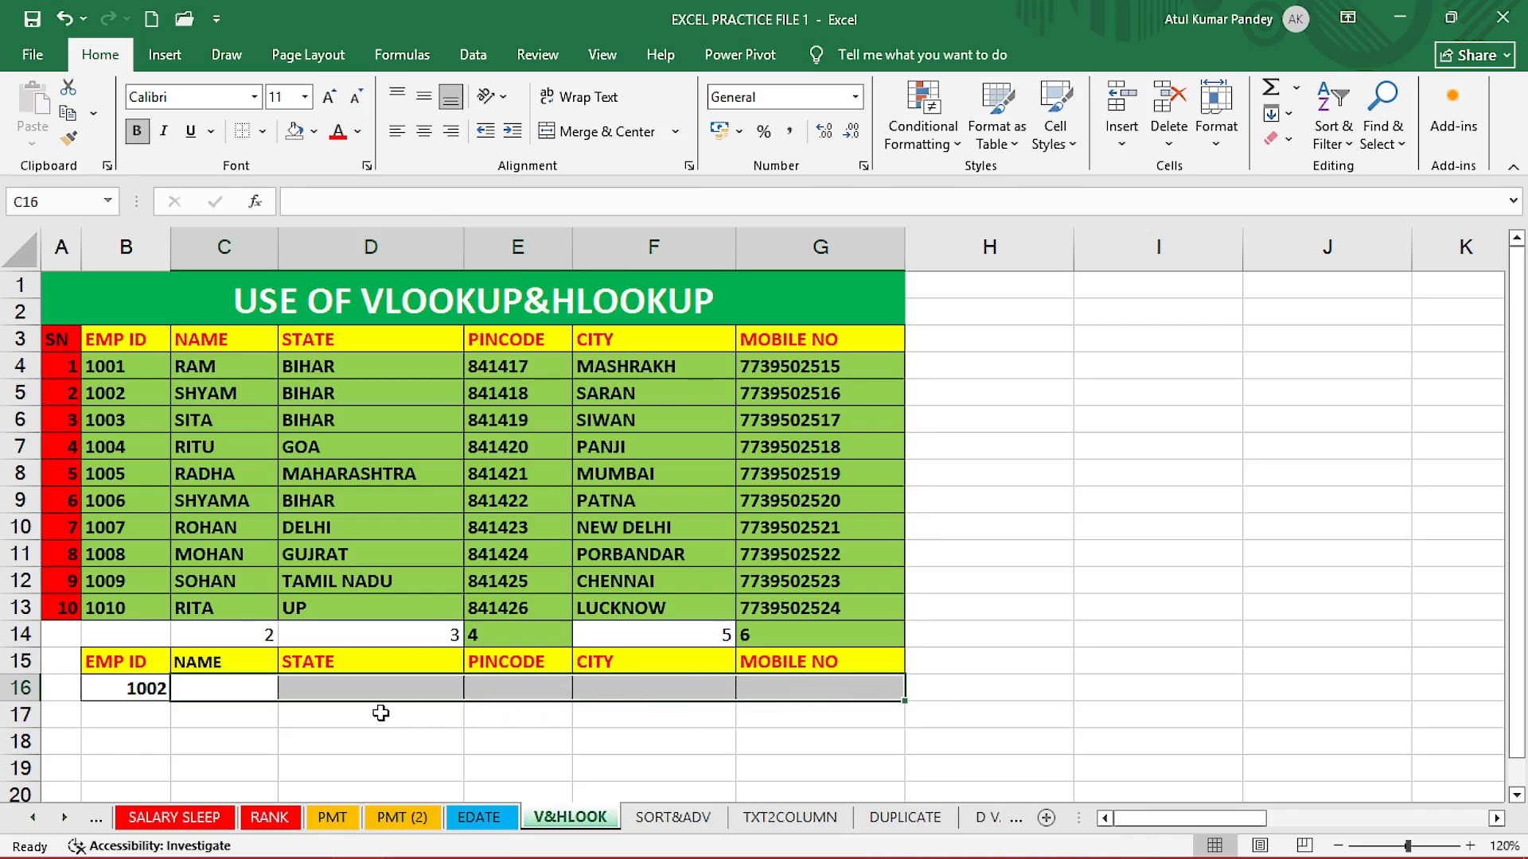
click(342, 722)
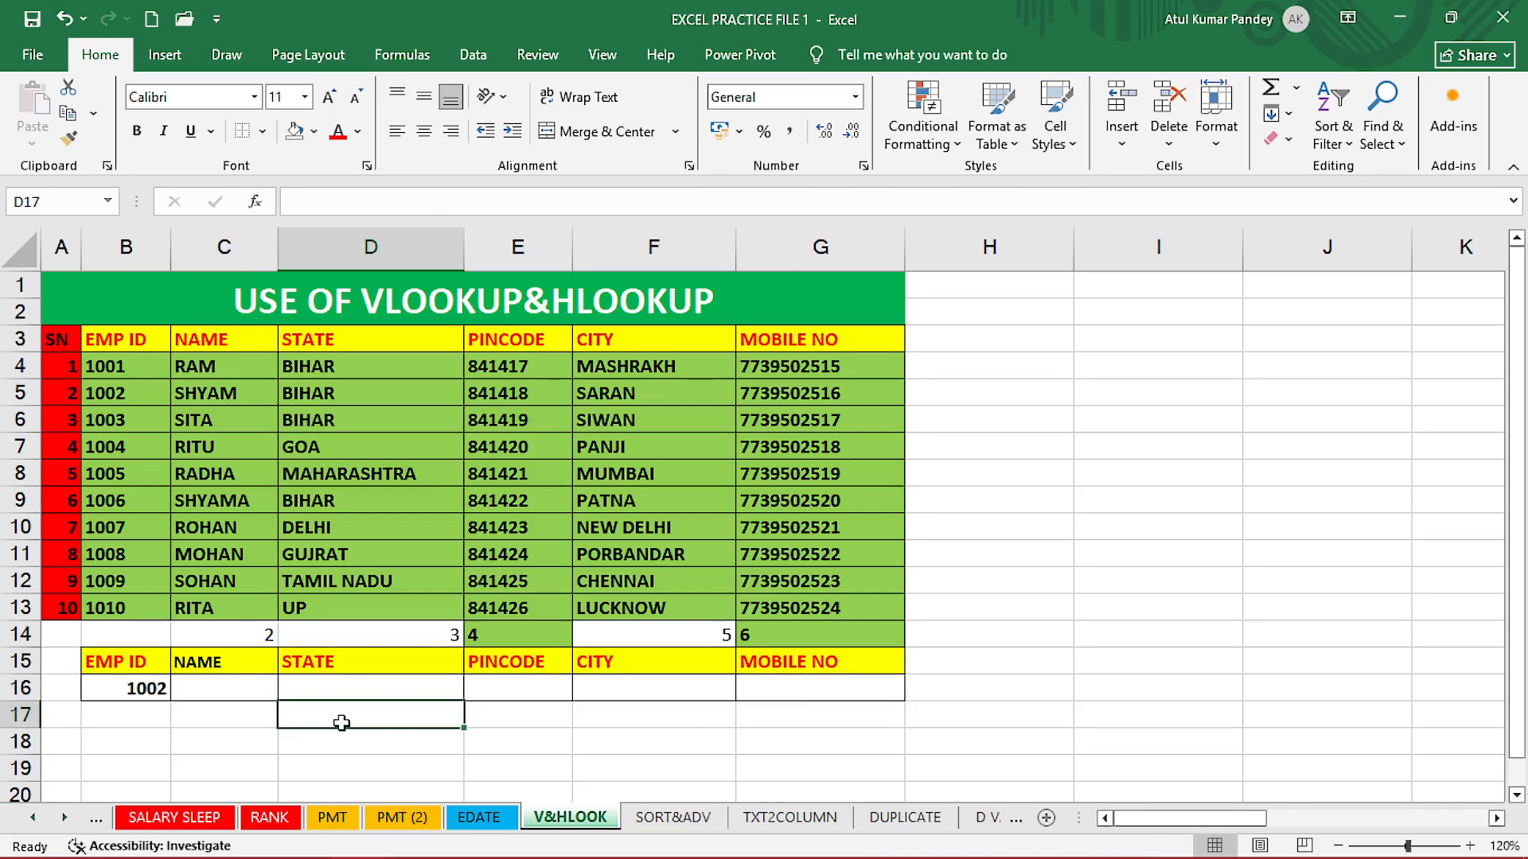
Start a VLOOKUP in C16 with B16 as lookup value and B3:G13 as table array.
click(195, 686)
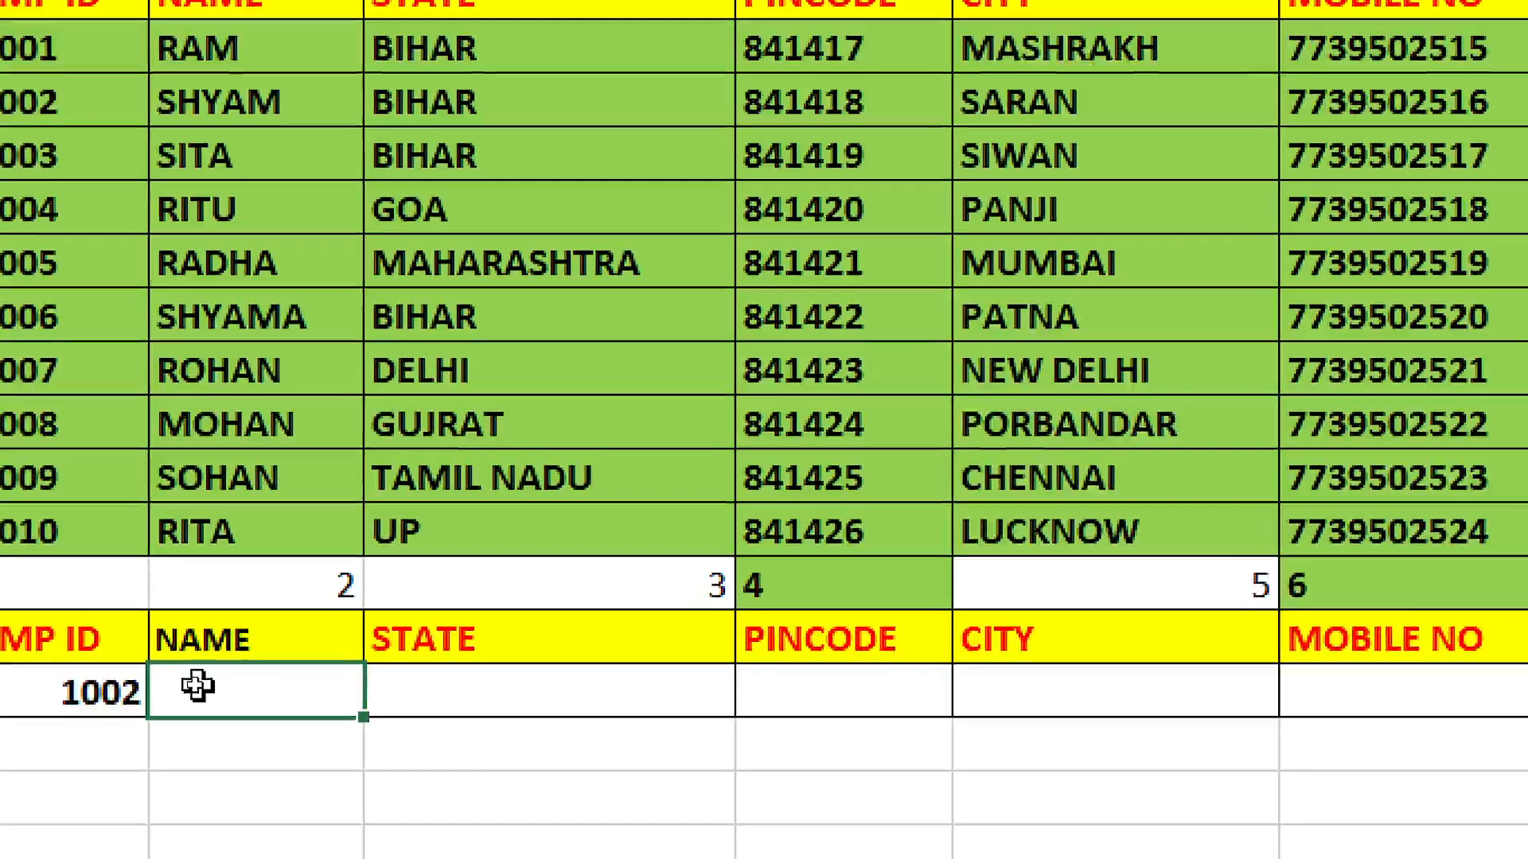
double_click(195, 686)
text(=VLOO)
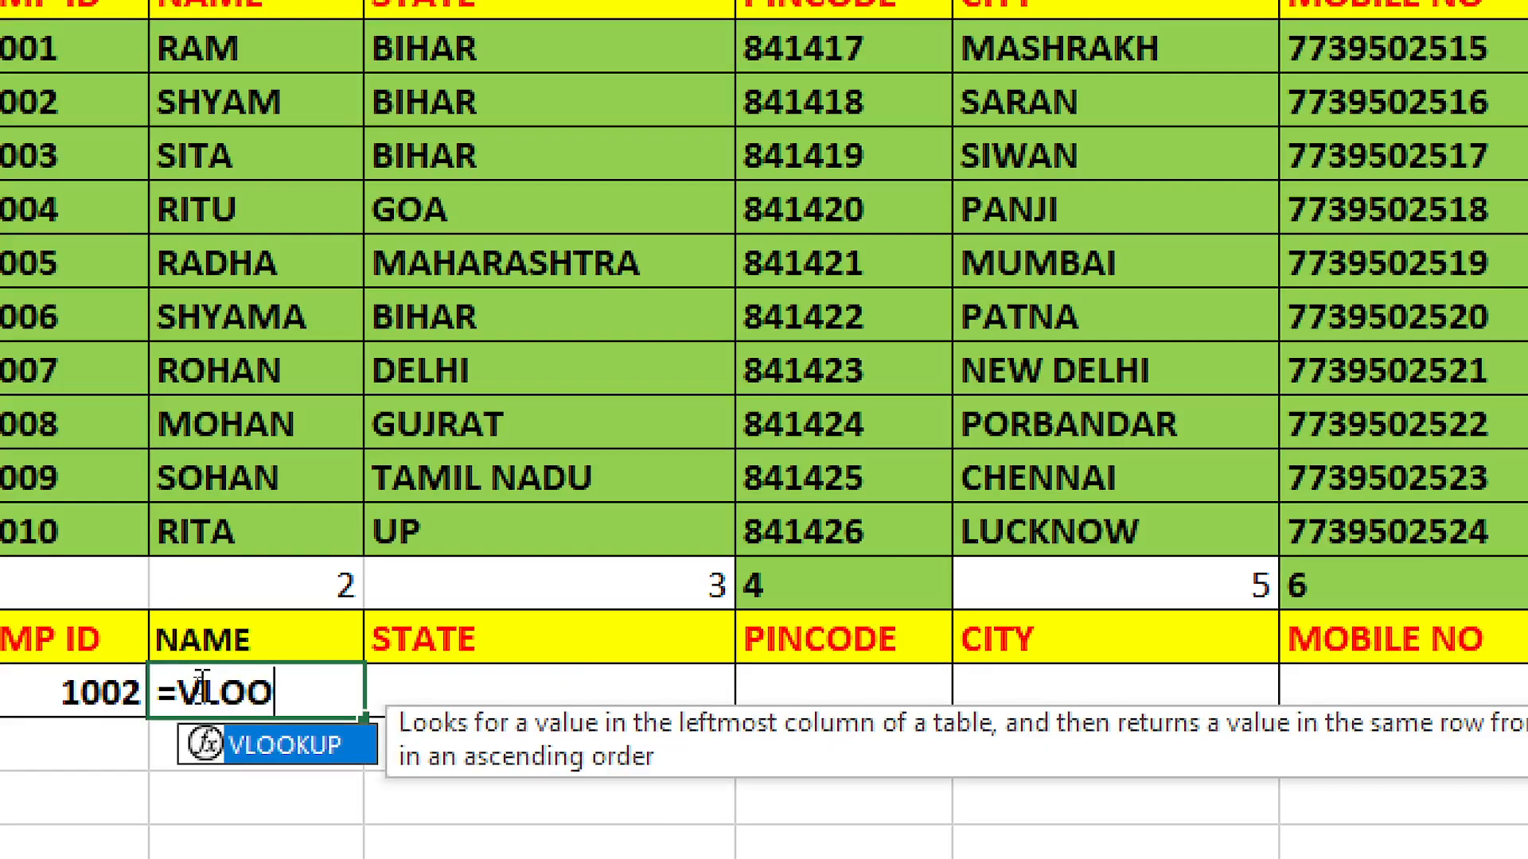
key(Tab)
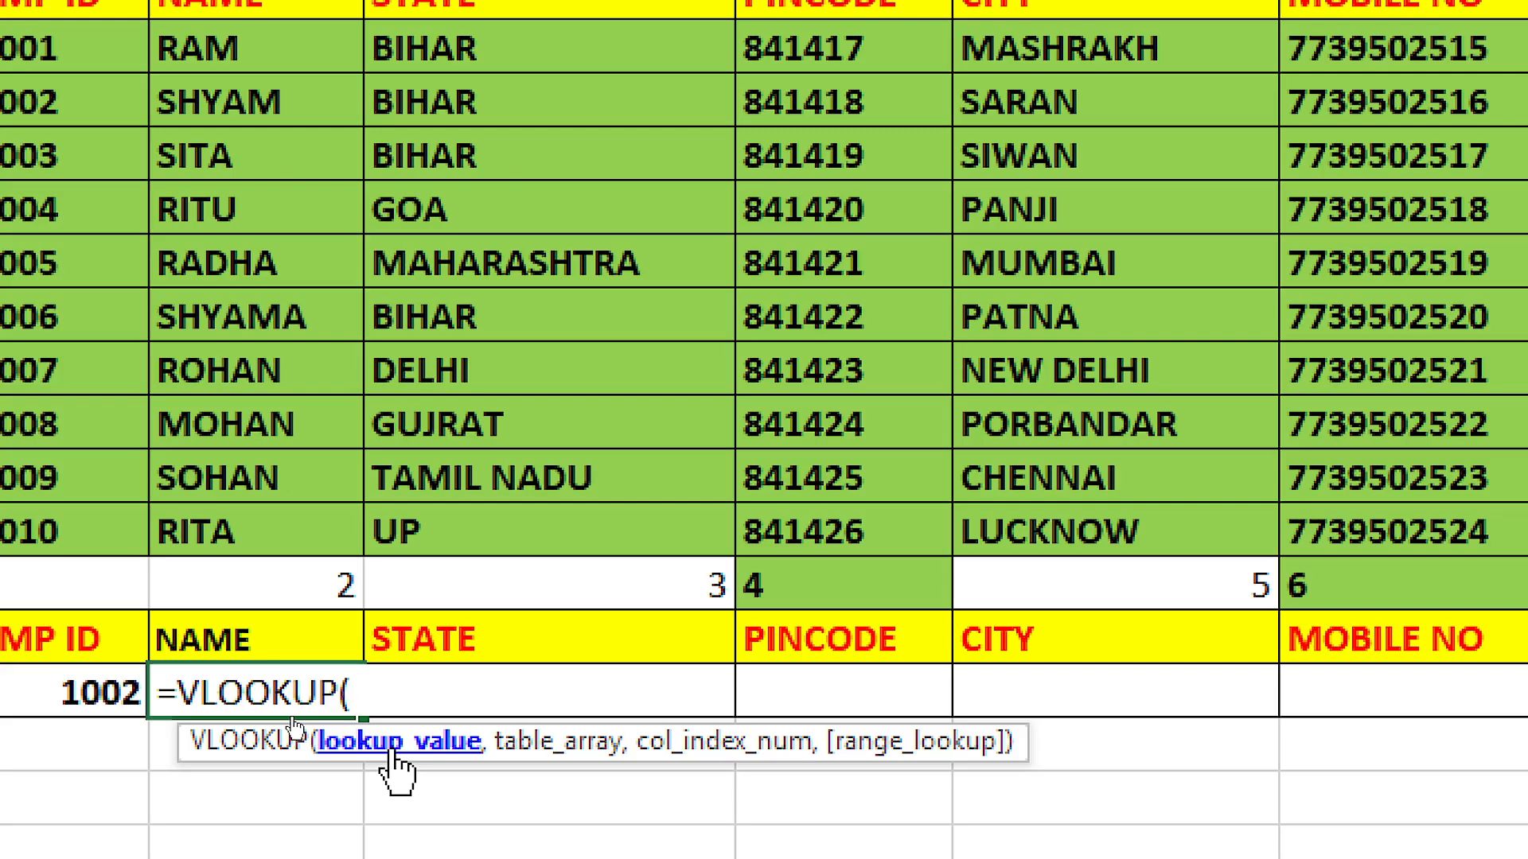
click(64, 693)
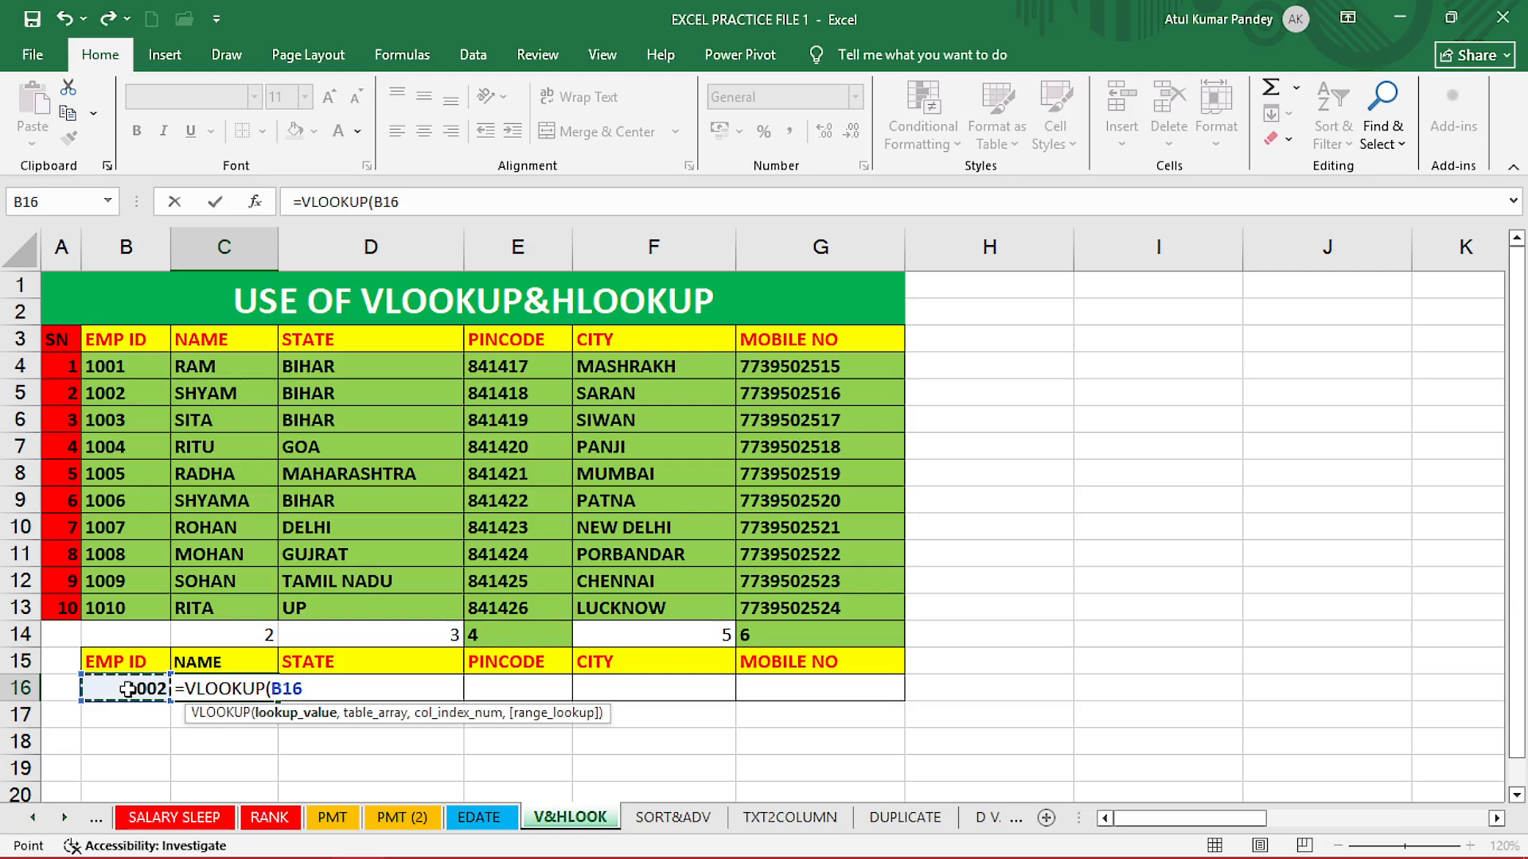
text(,)
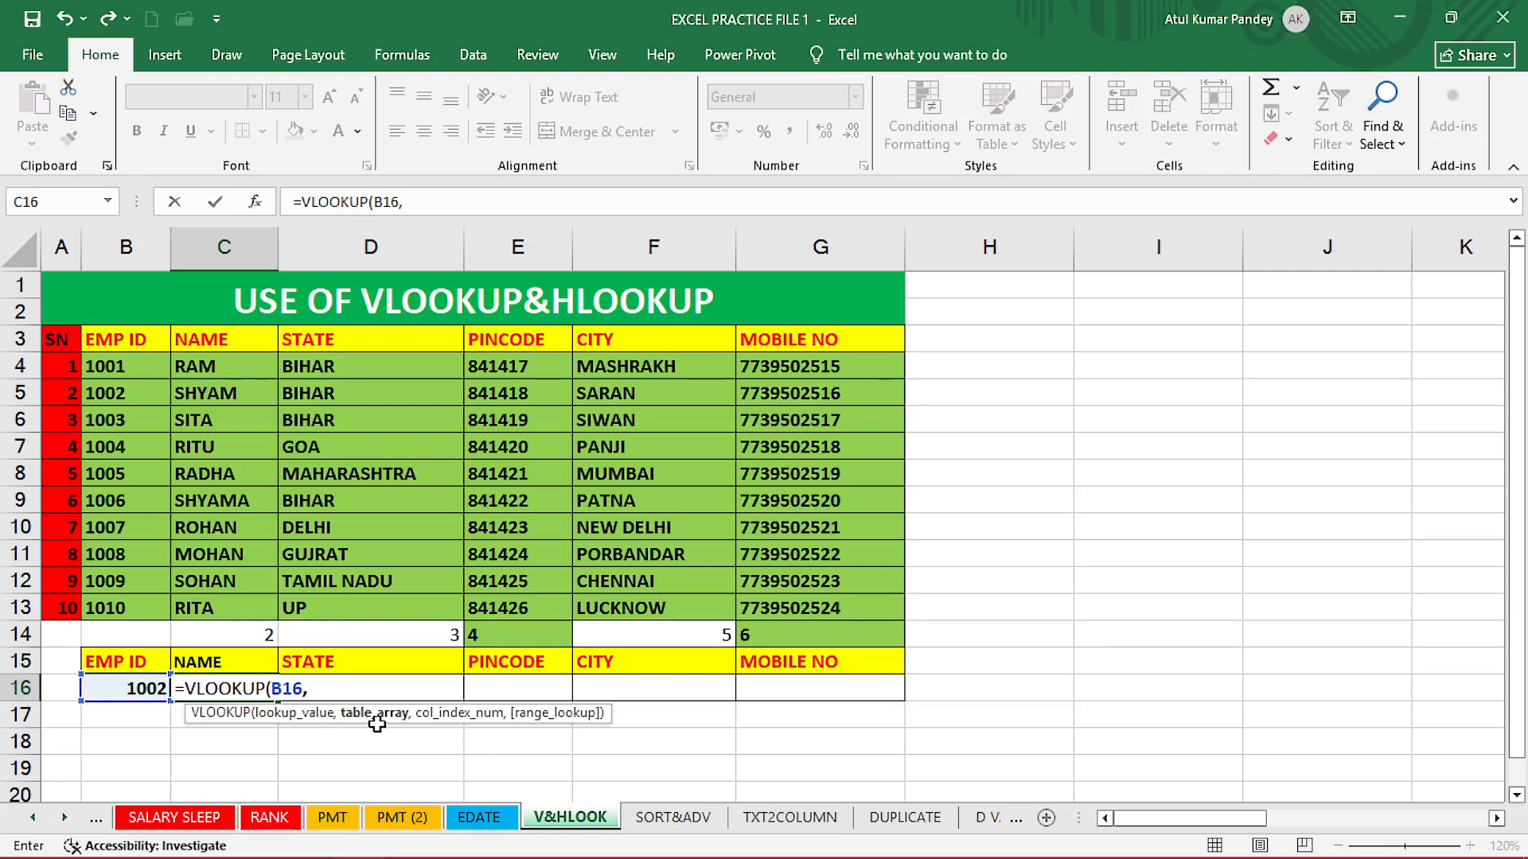
drag(115, 341, 804, 606)
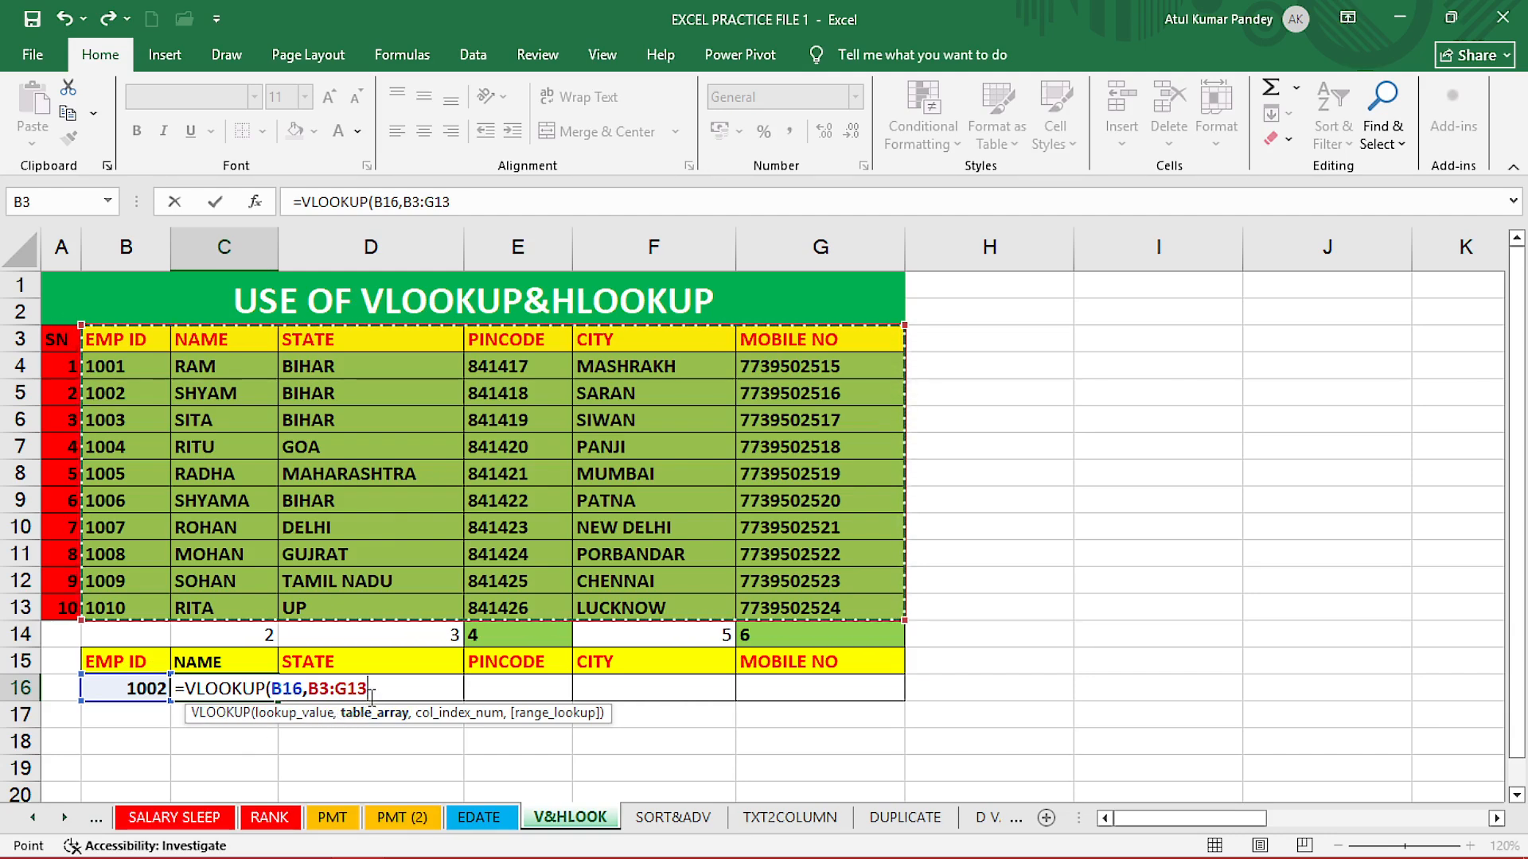
Finish C16's VLOOKUP with column index C14 and FALSE exact match, returning SHYAM.
text(,)
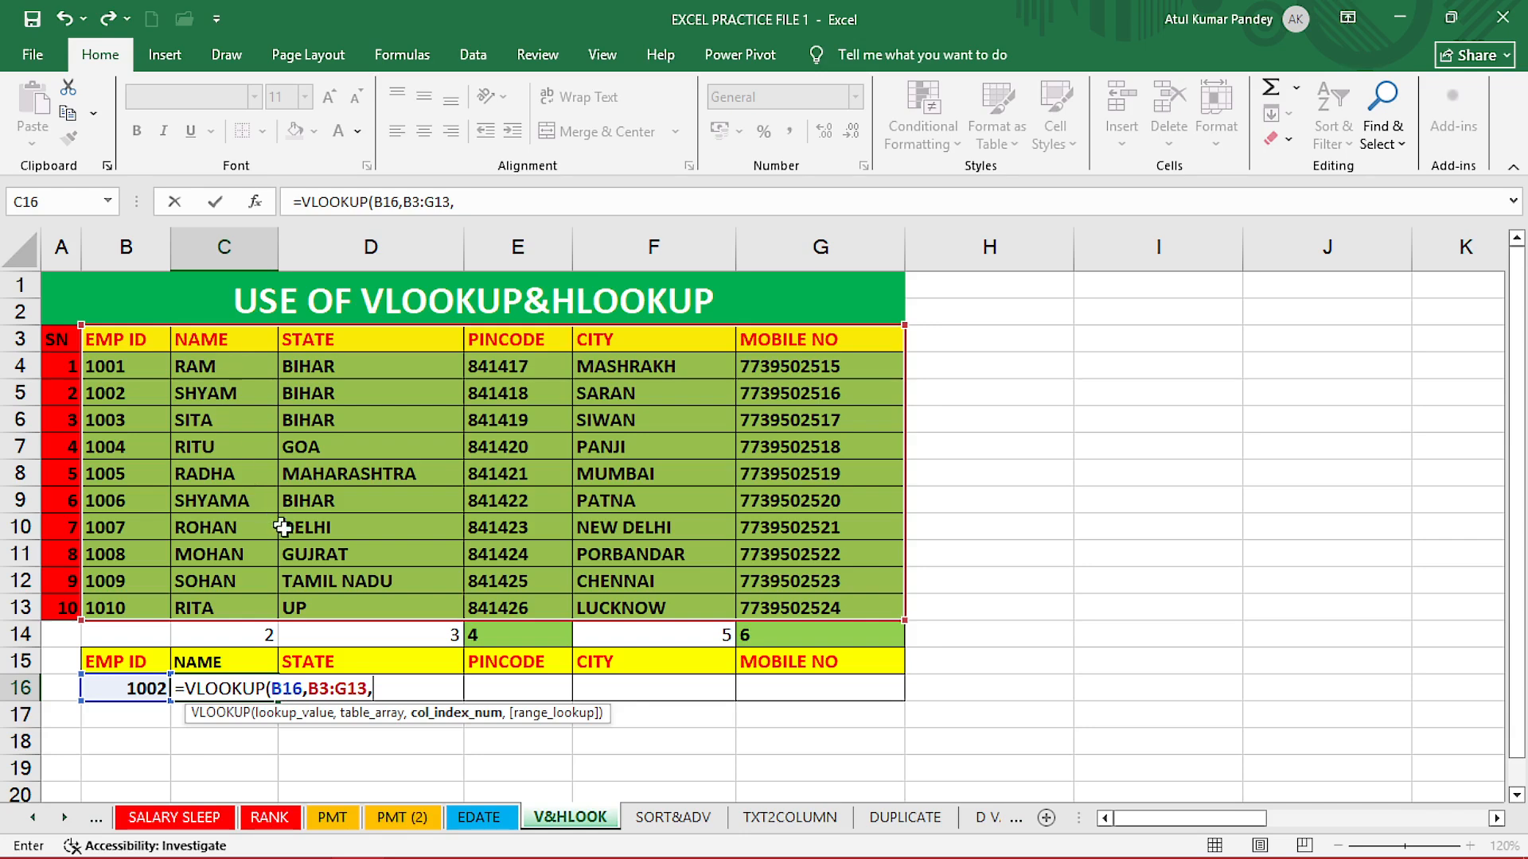
click(251, 635)
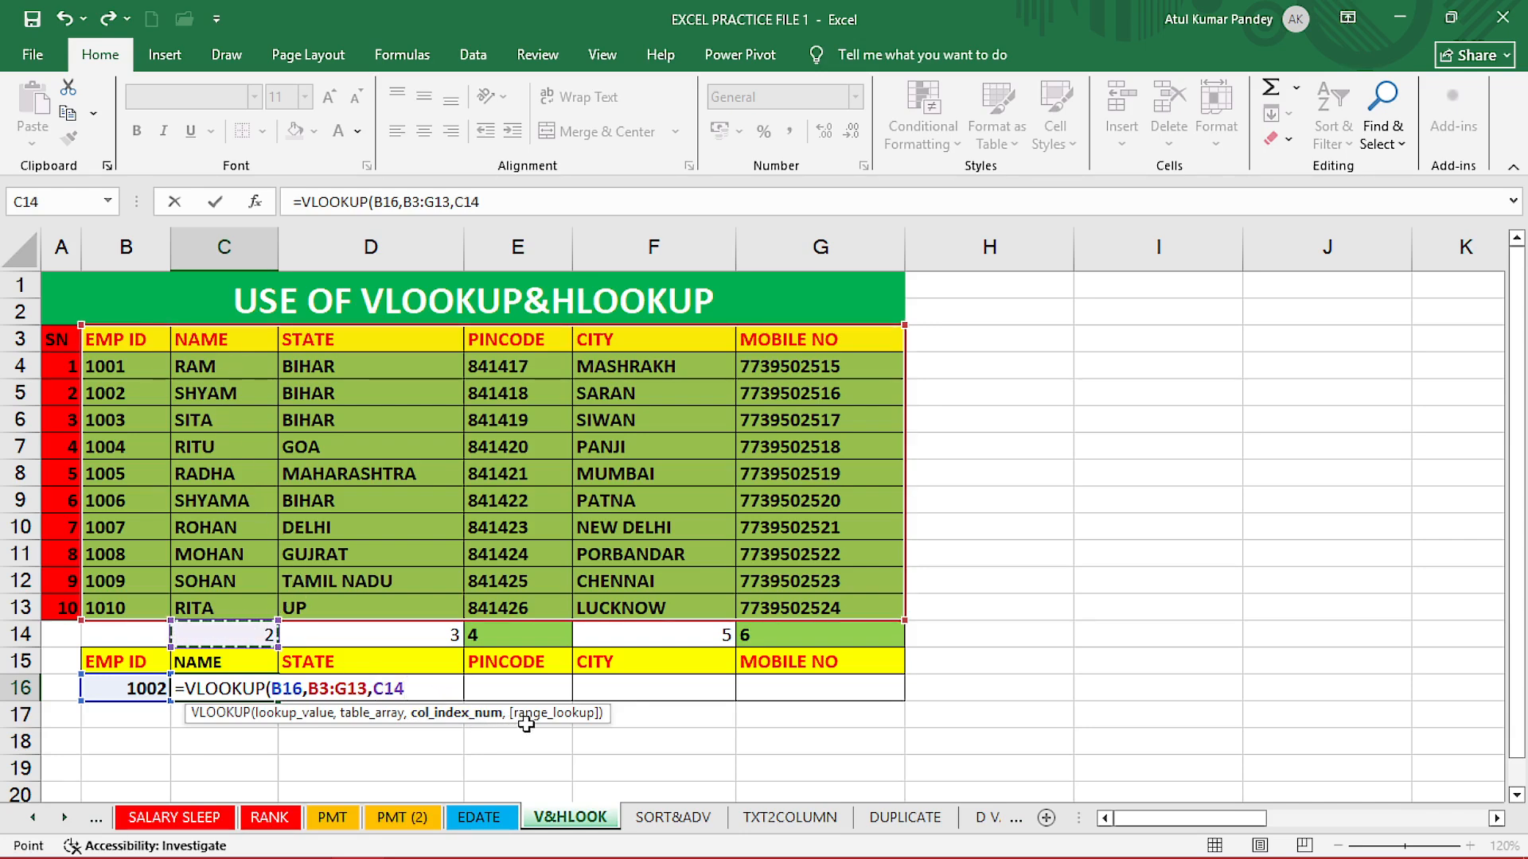
text(,)
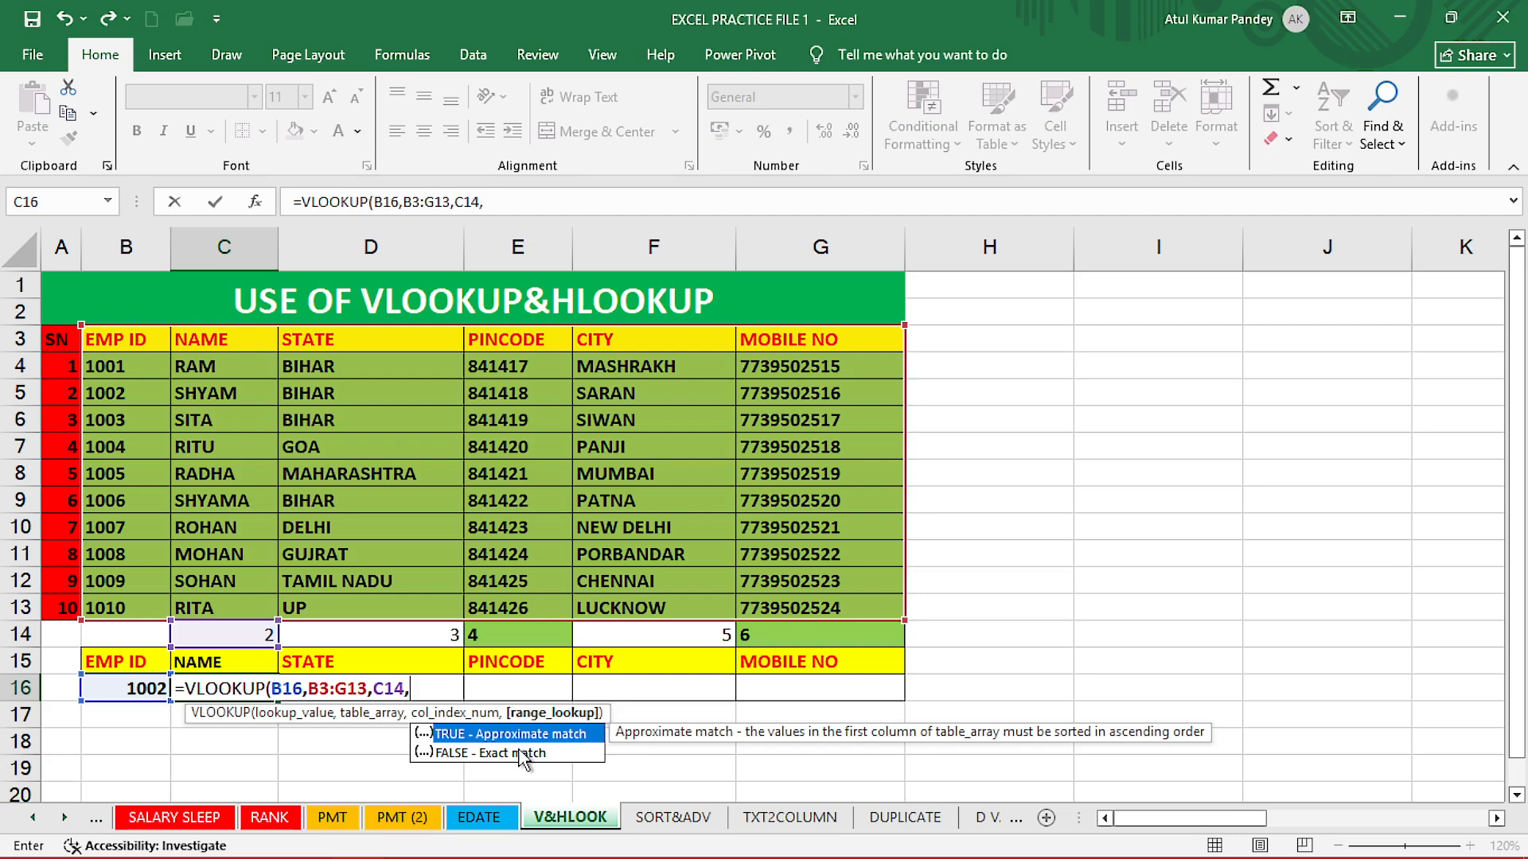
double_click(521, 756)
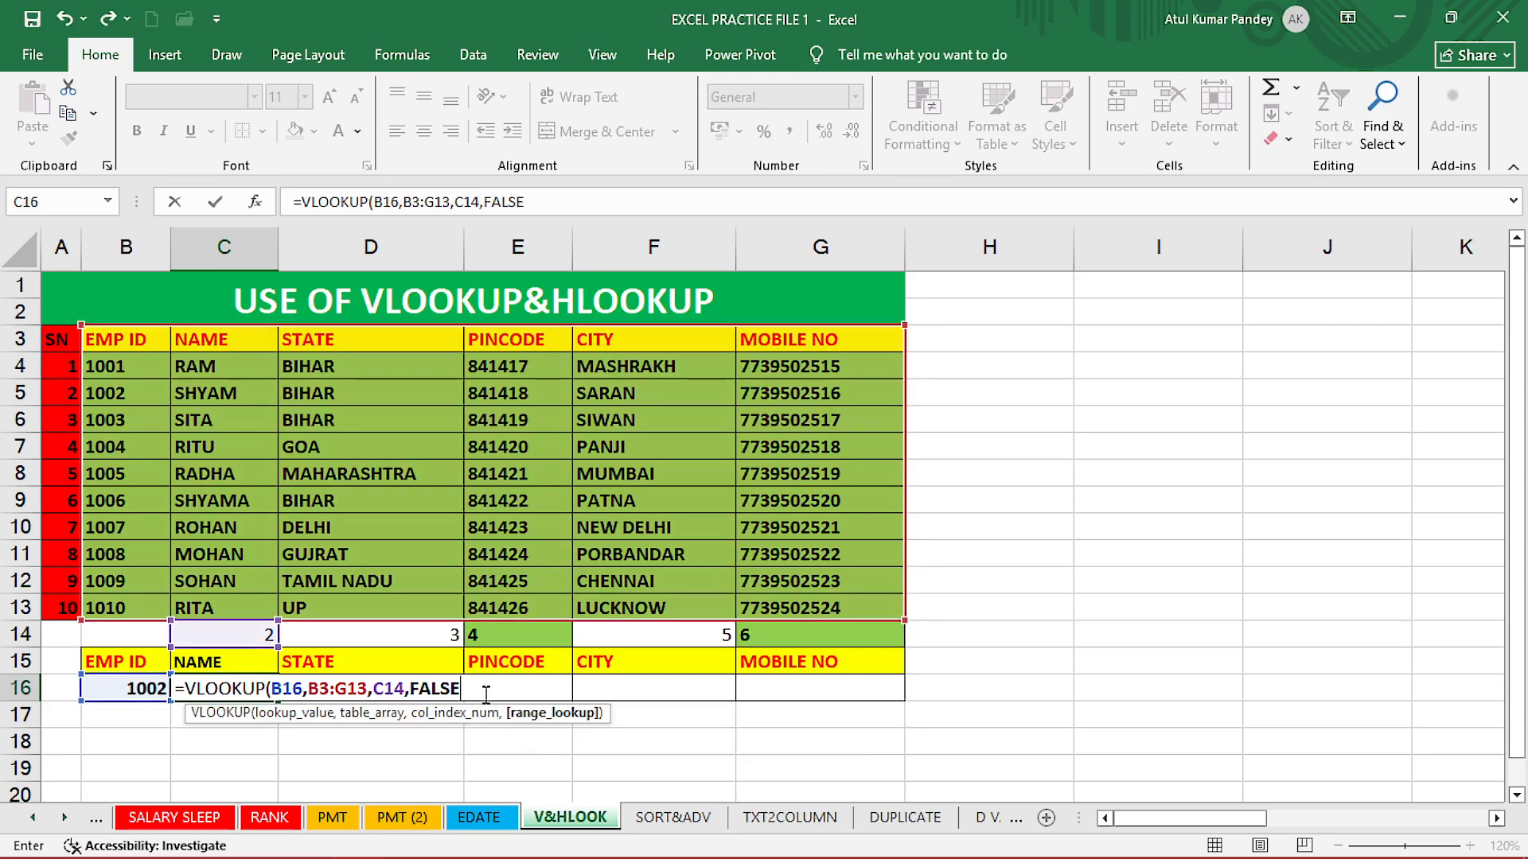
key(Return)
Review C16's VLOOKUP formula and the empty result cells D16:G16.
click(227, 686)
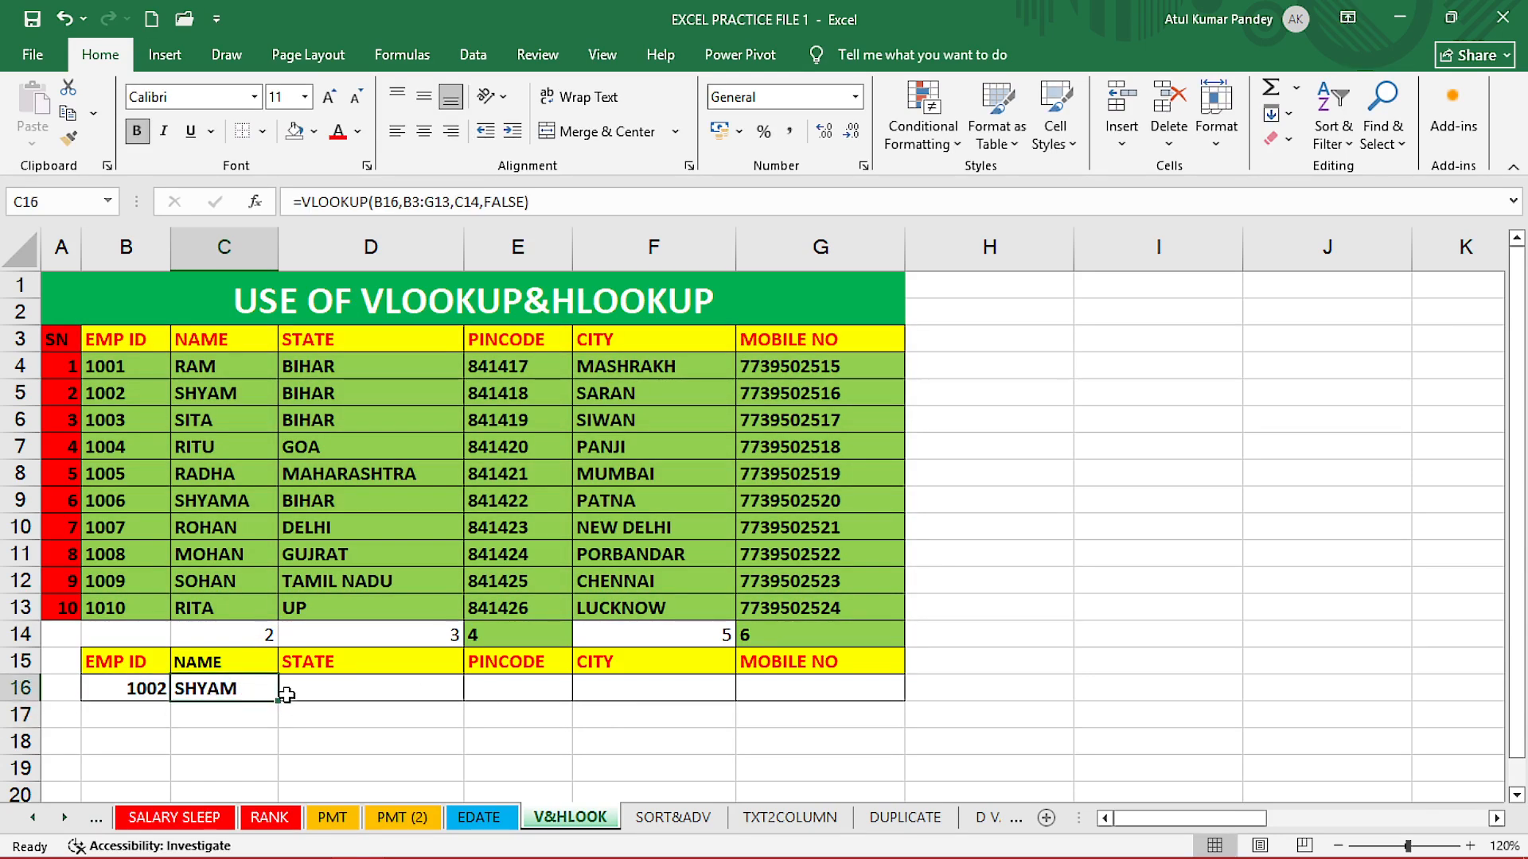
double_click(244, 690)
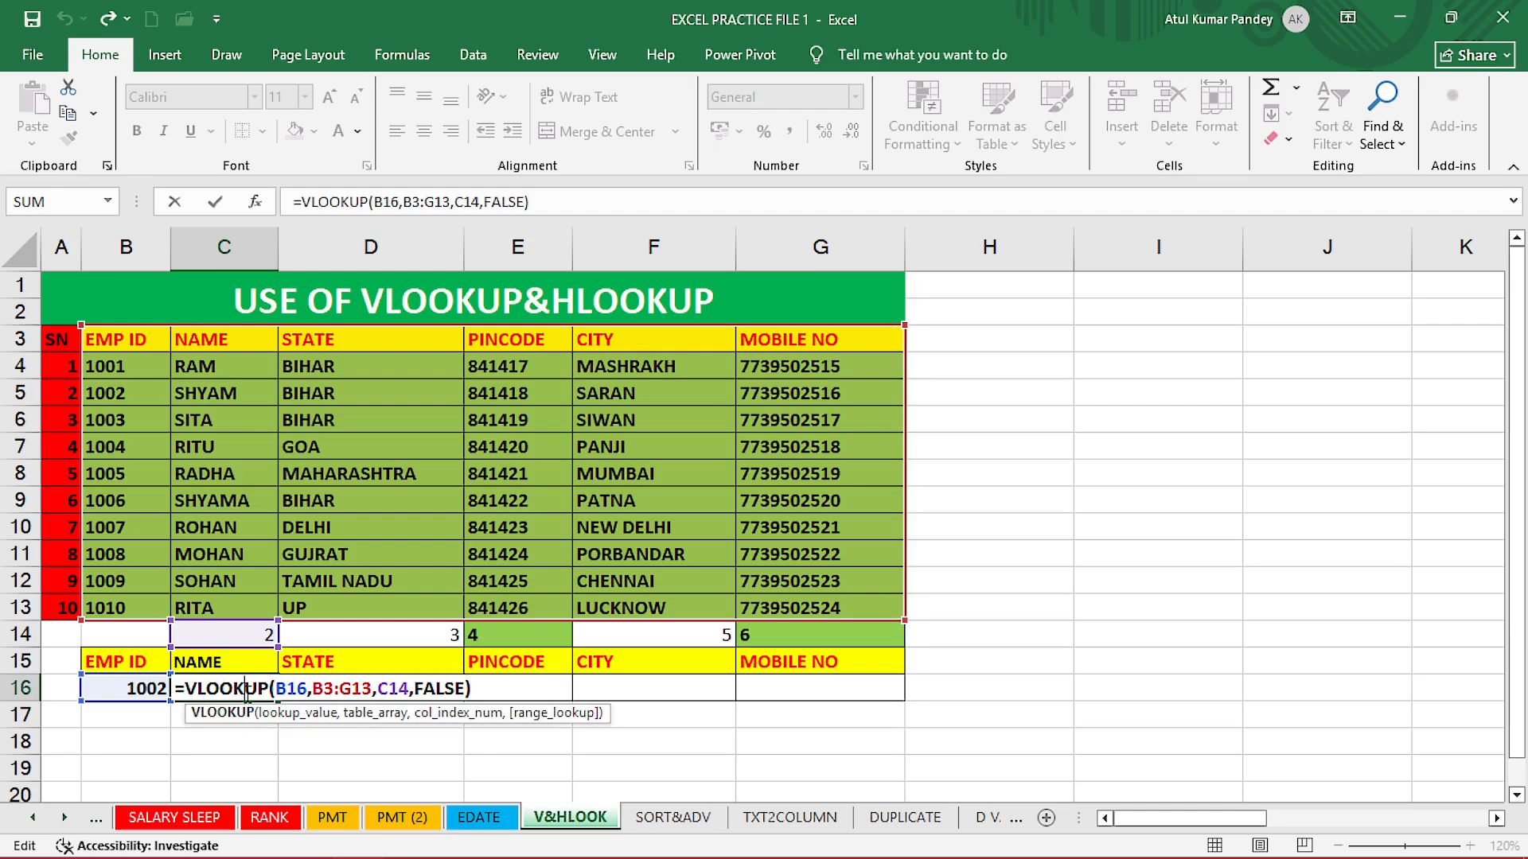
key(Return)
click(334, 687)
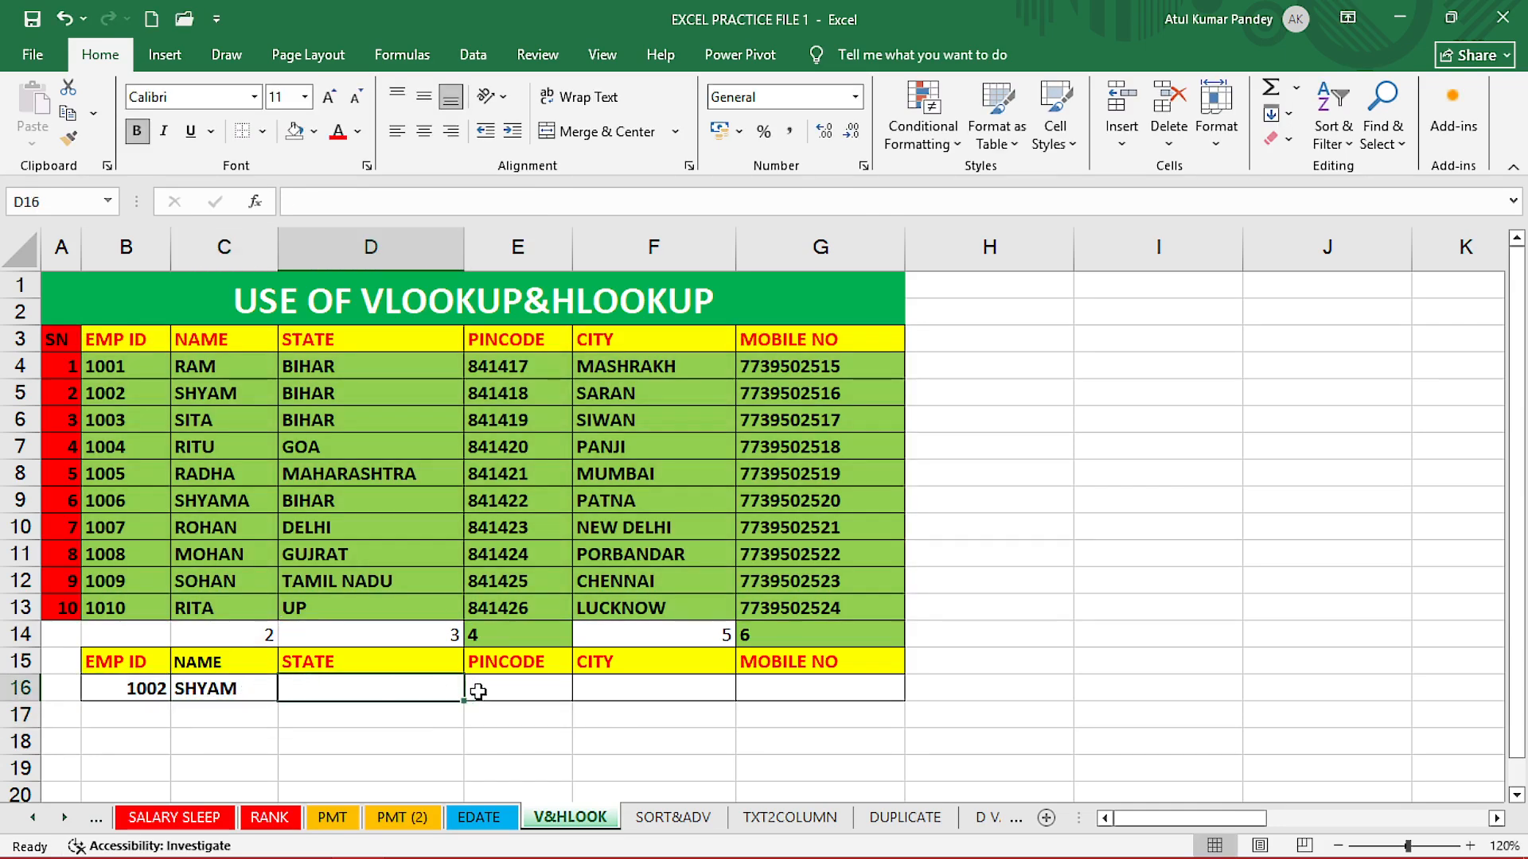
click(510, 692)
click(636, 695)
click(820, 691)
Change C16's formula to =VLOOKUP($B$16,$B$3:$G$13,C14,FALSE) using F4.
click(232, 690)
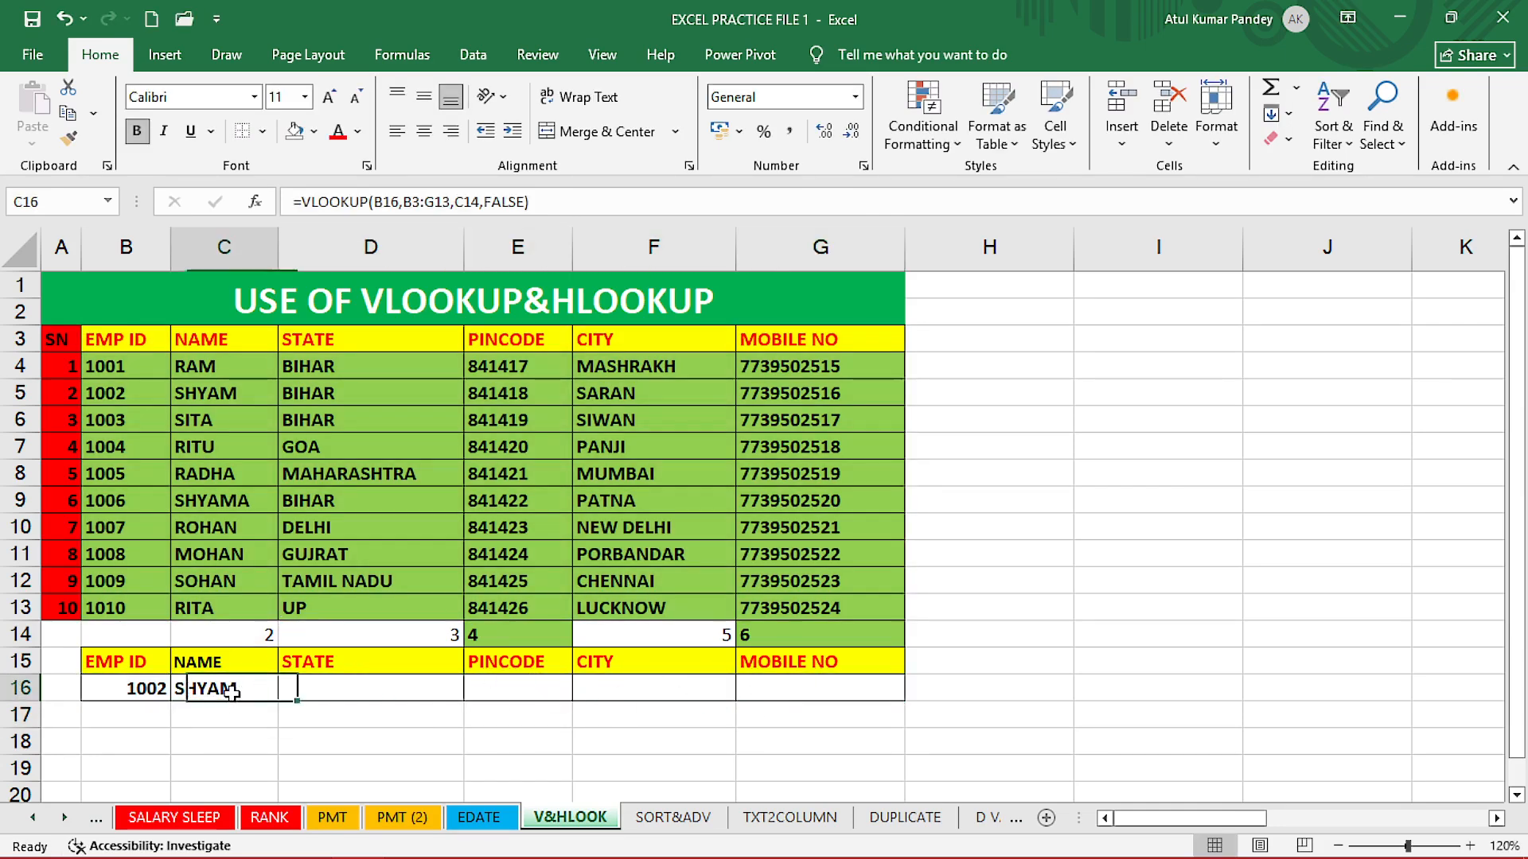
double_click(233, 691)
click(287, 713)
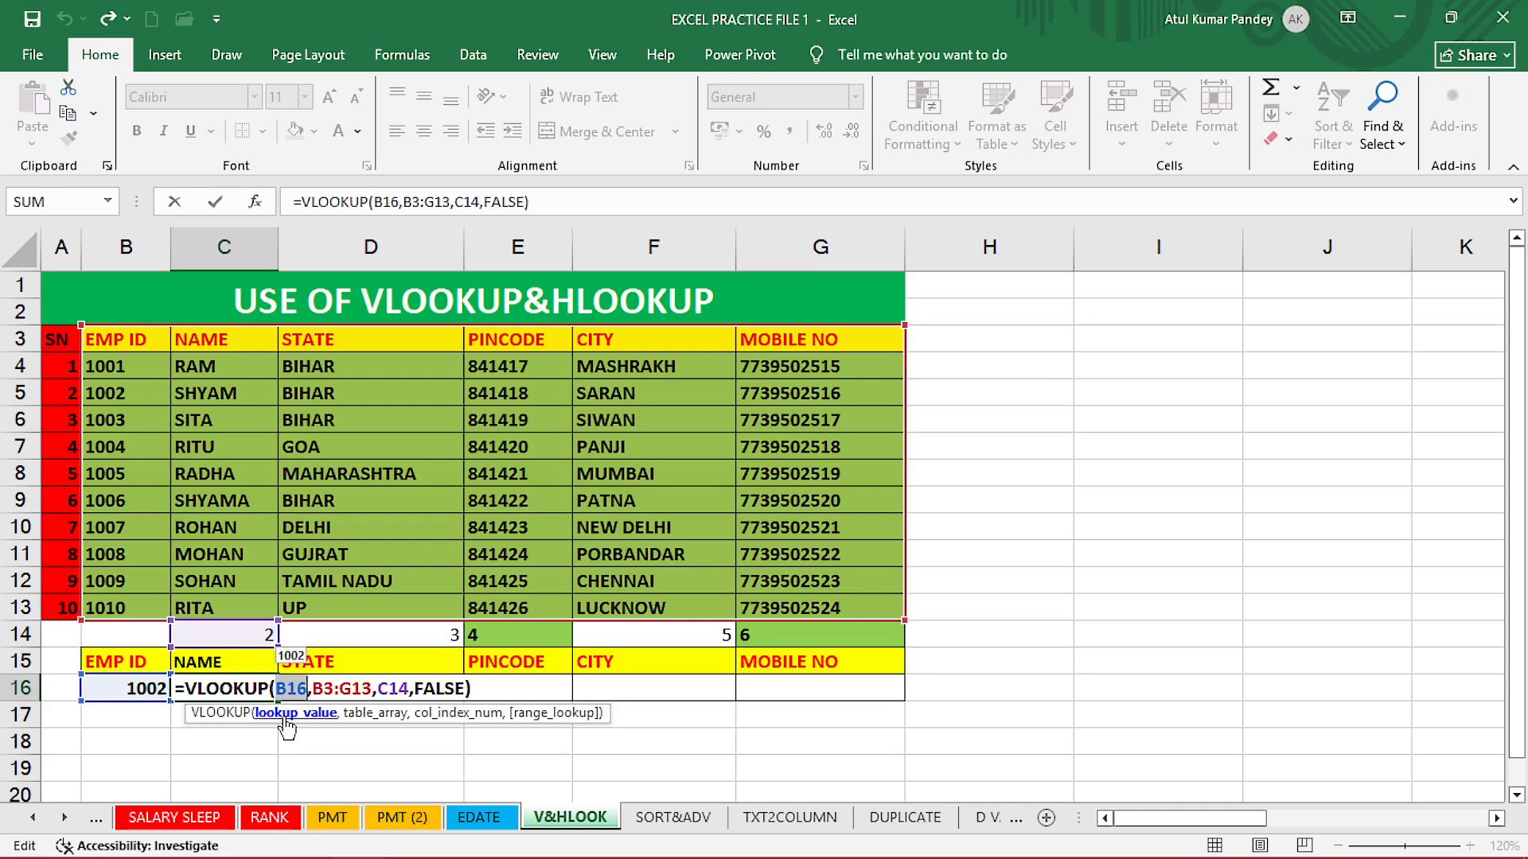
key(F4)
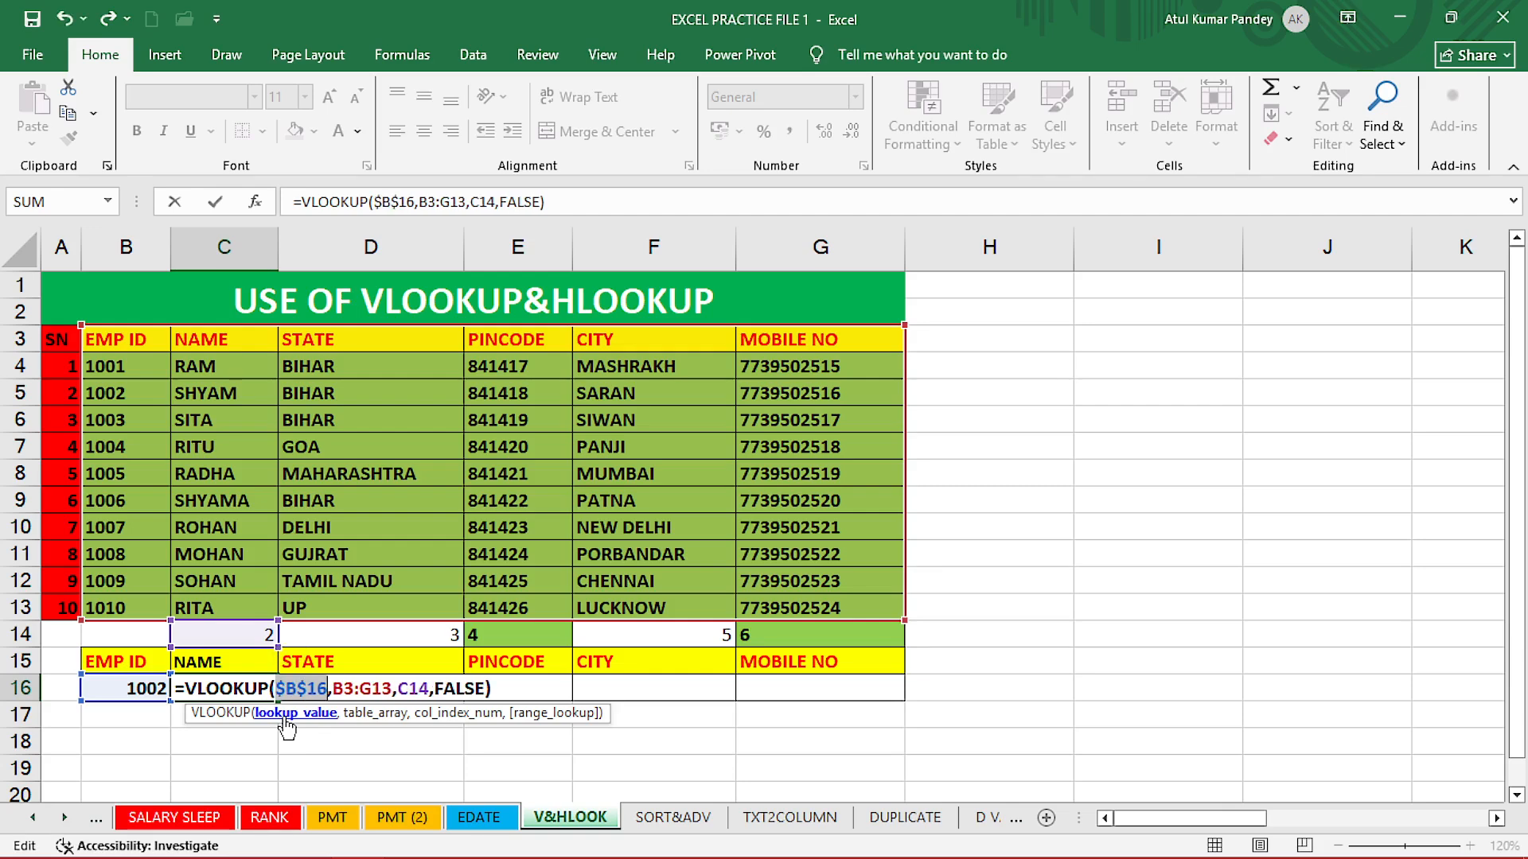
click(370, 714)
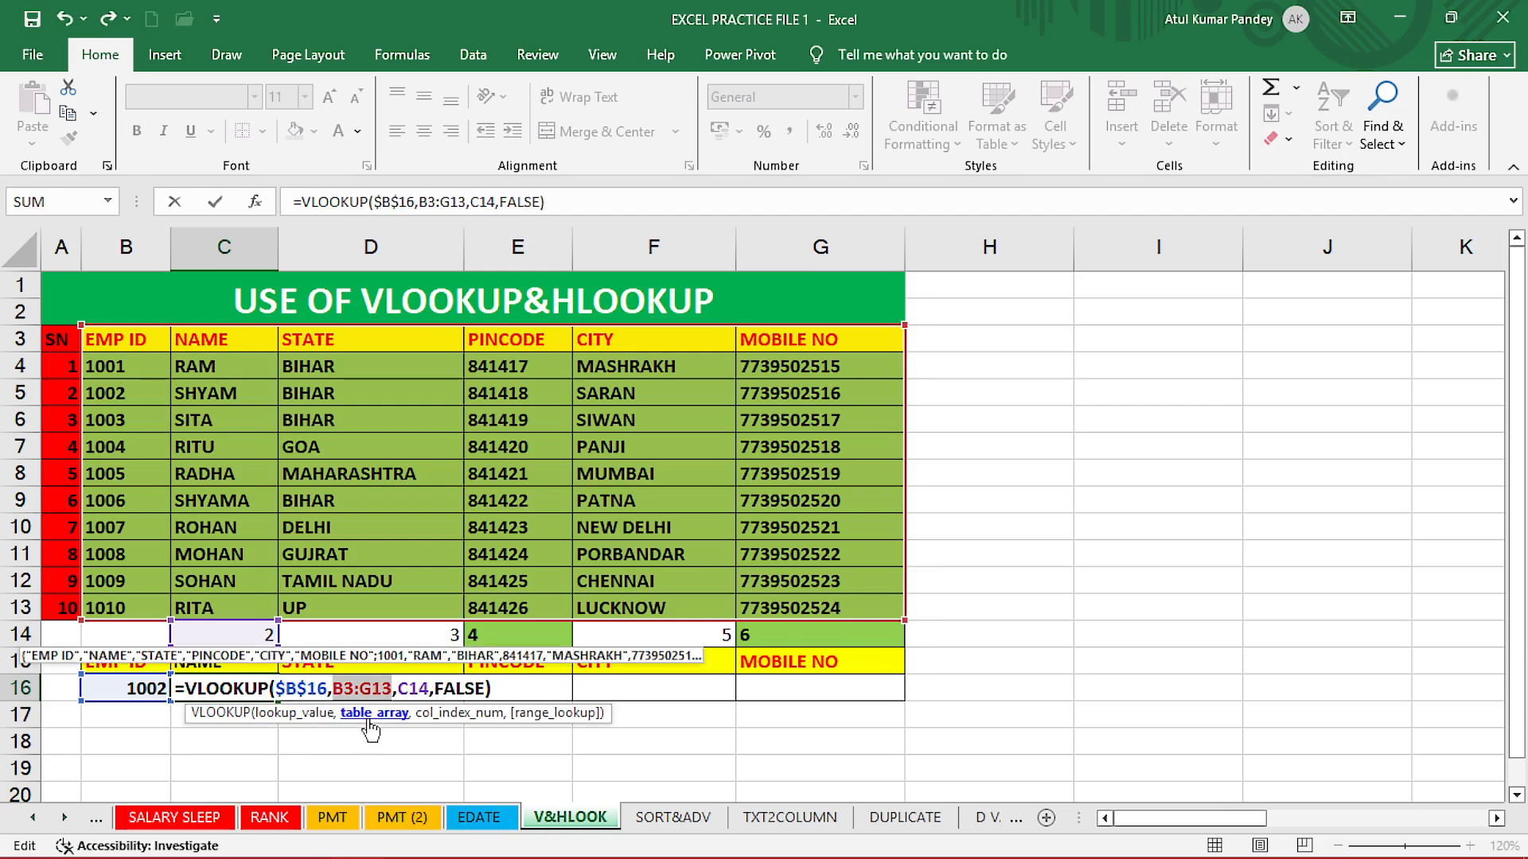
key(F4)
click(435, 714)
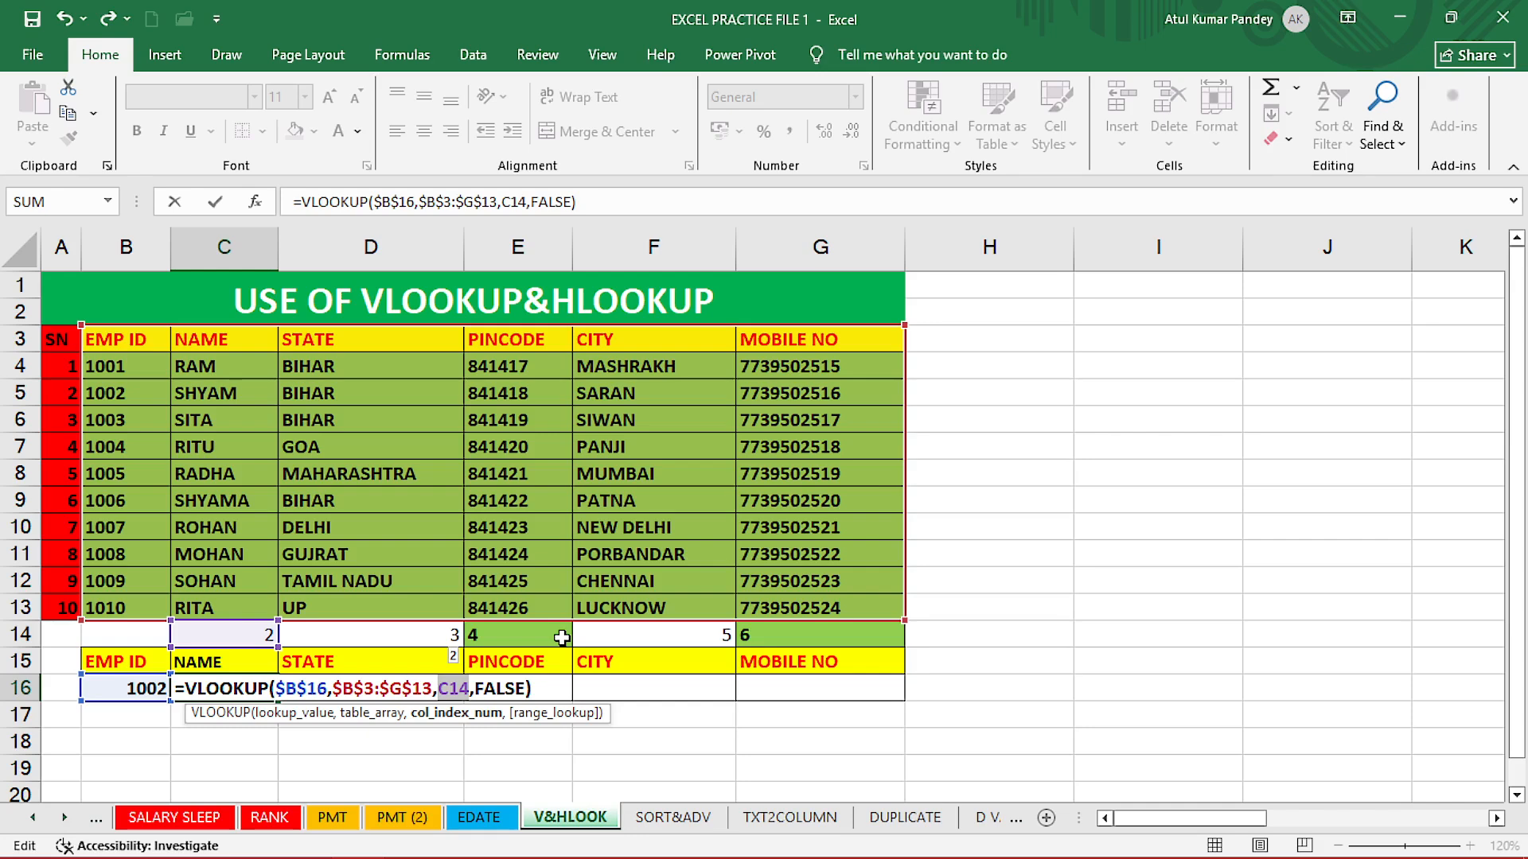
key(Return)
click(238, 690)
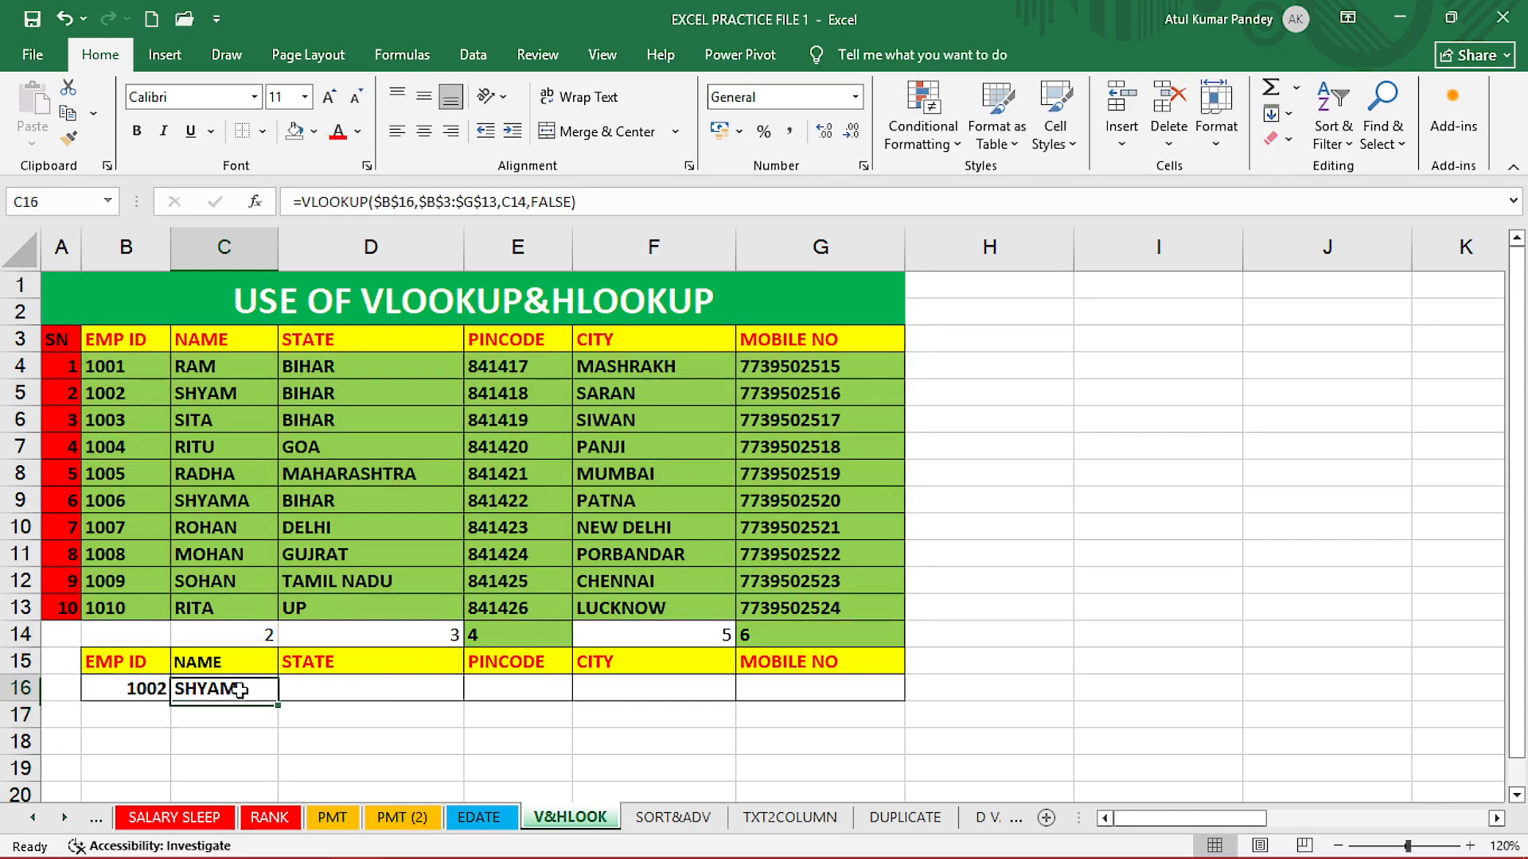
click(284, 700)
Fill C16's formula across to G16 and change the EMP ID to 1003, returning SITA's details.
click(257, 698)
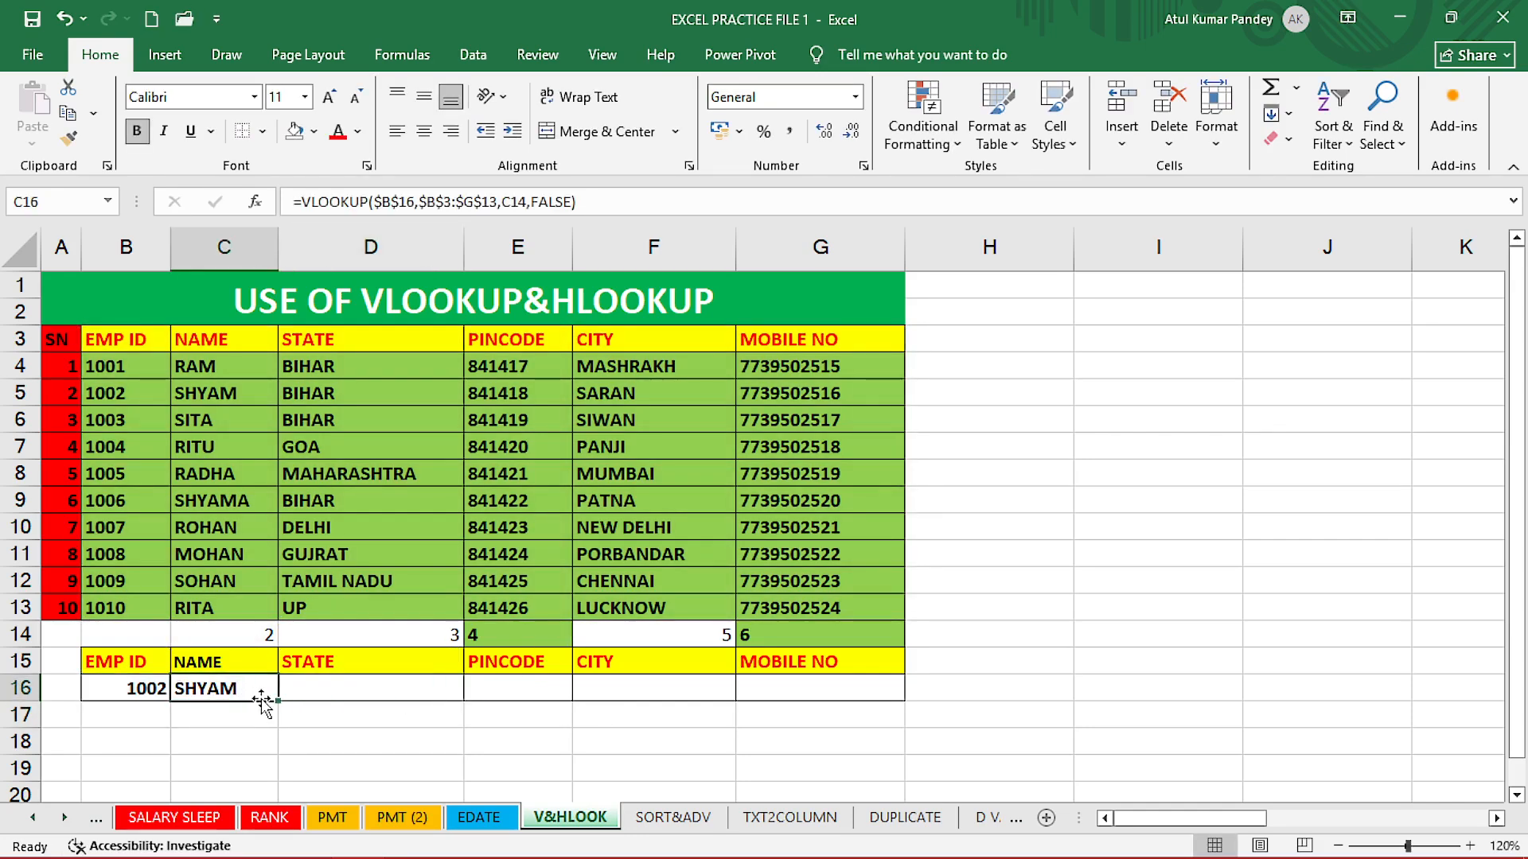
drag(282, 701, 836, 713)
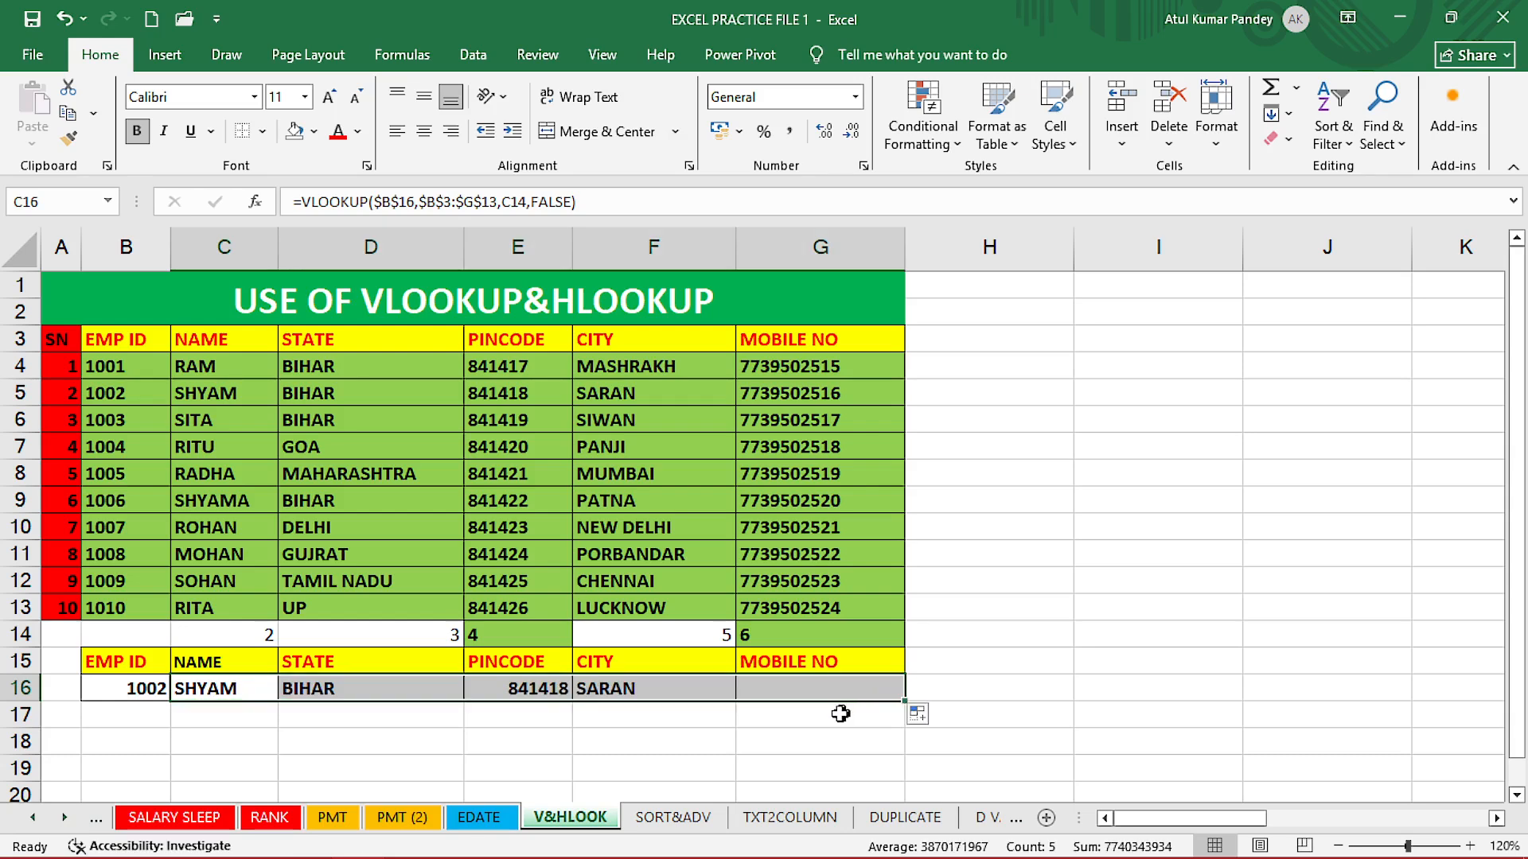
click(158, 689)
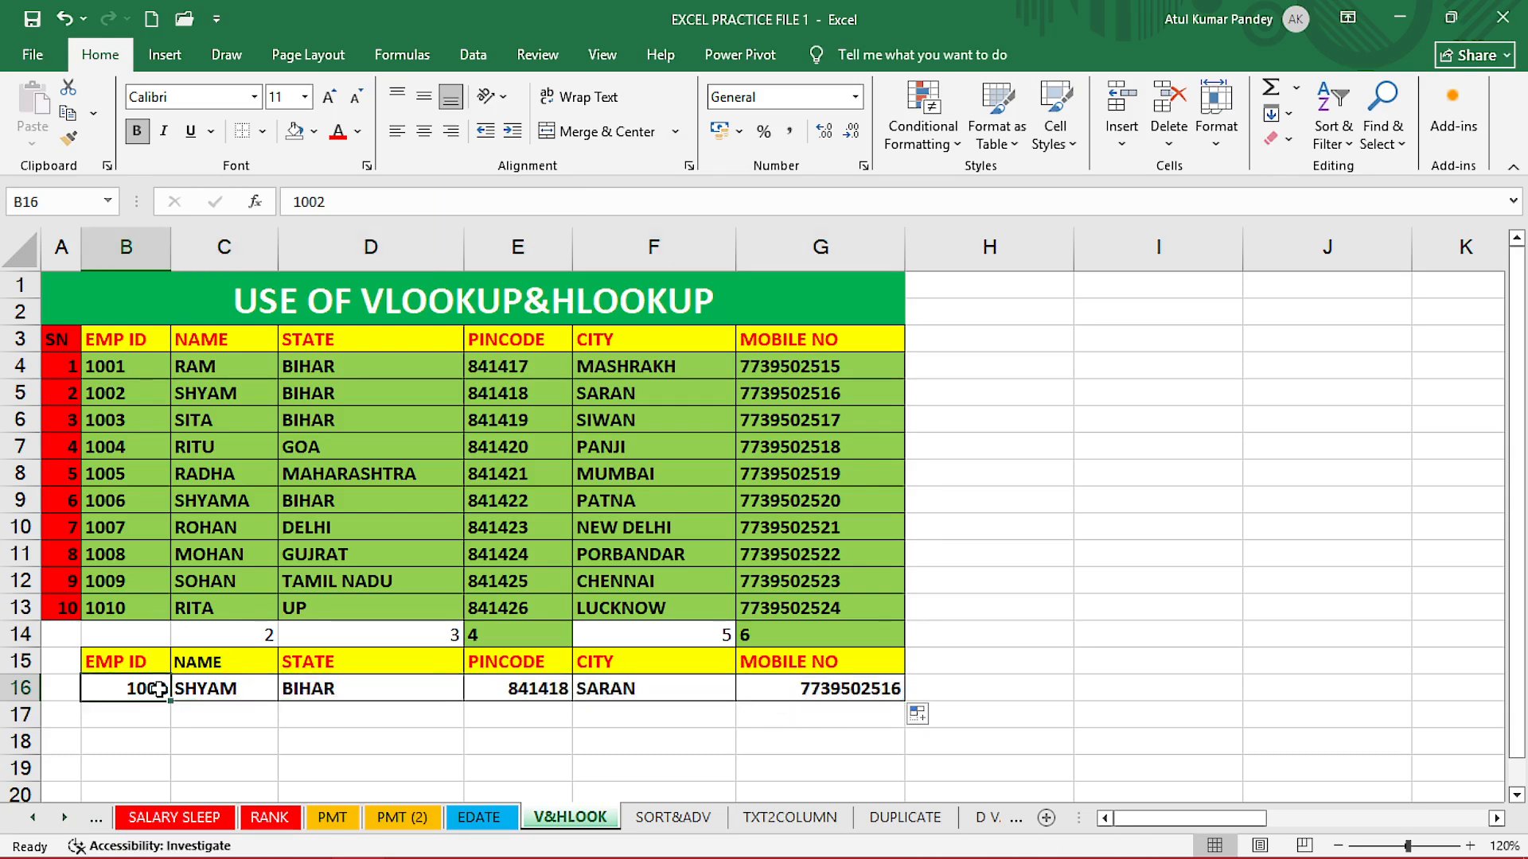
text(10)
key(Return)
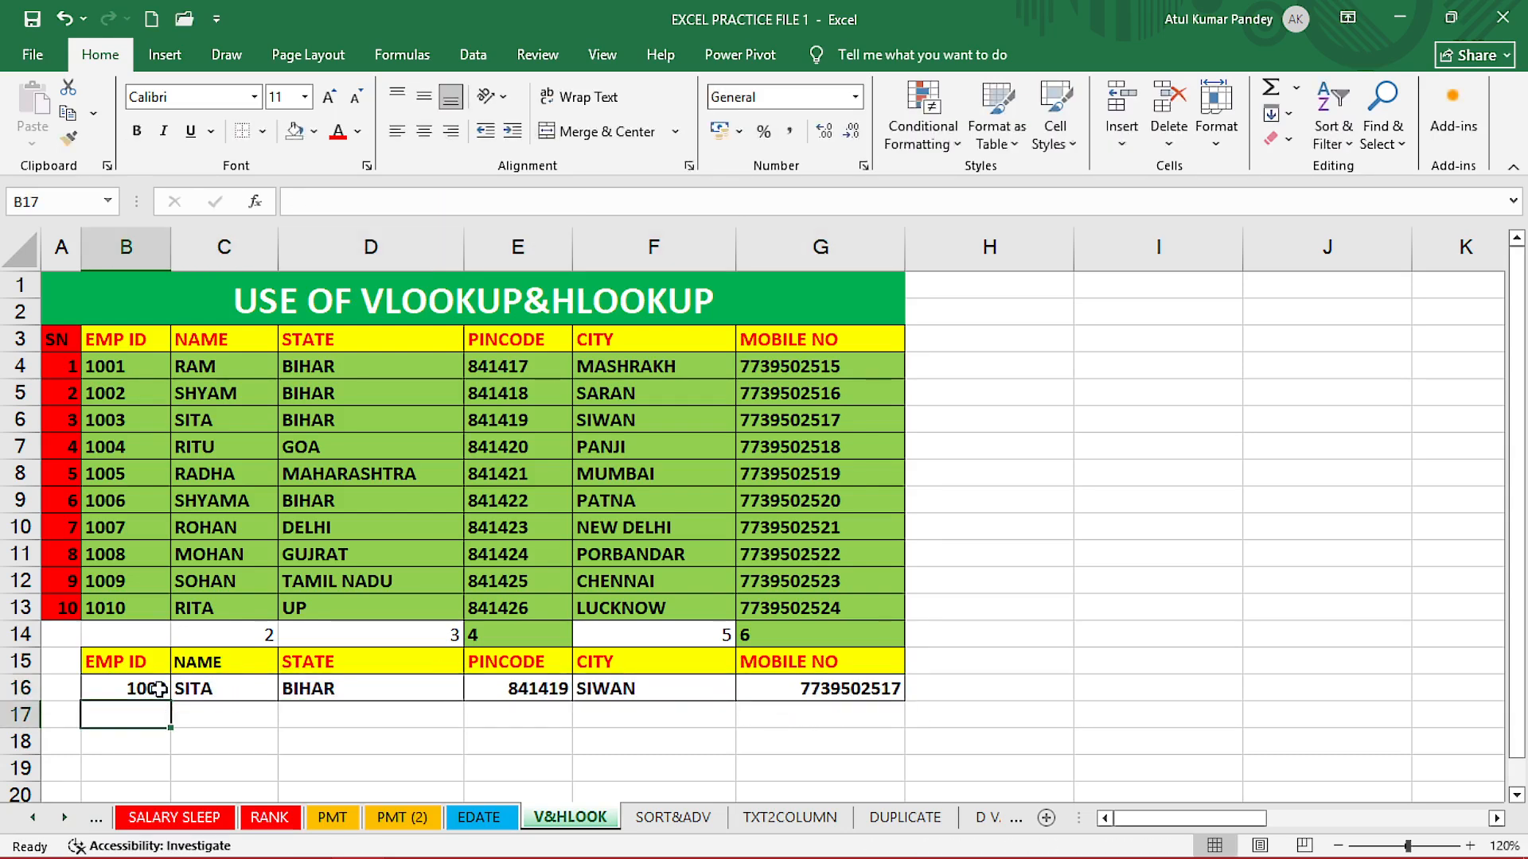
click(352, 726)
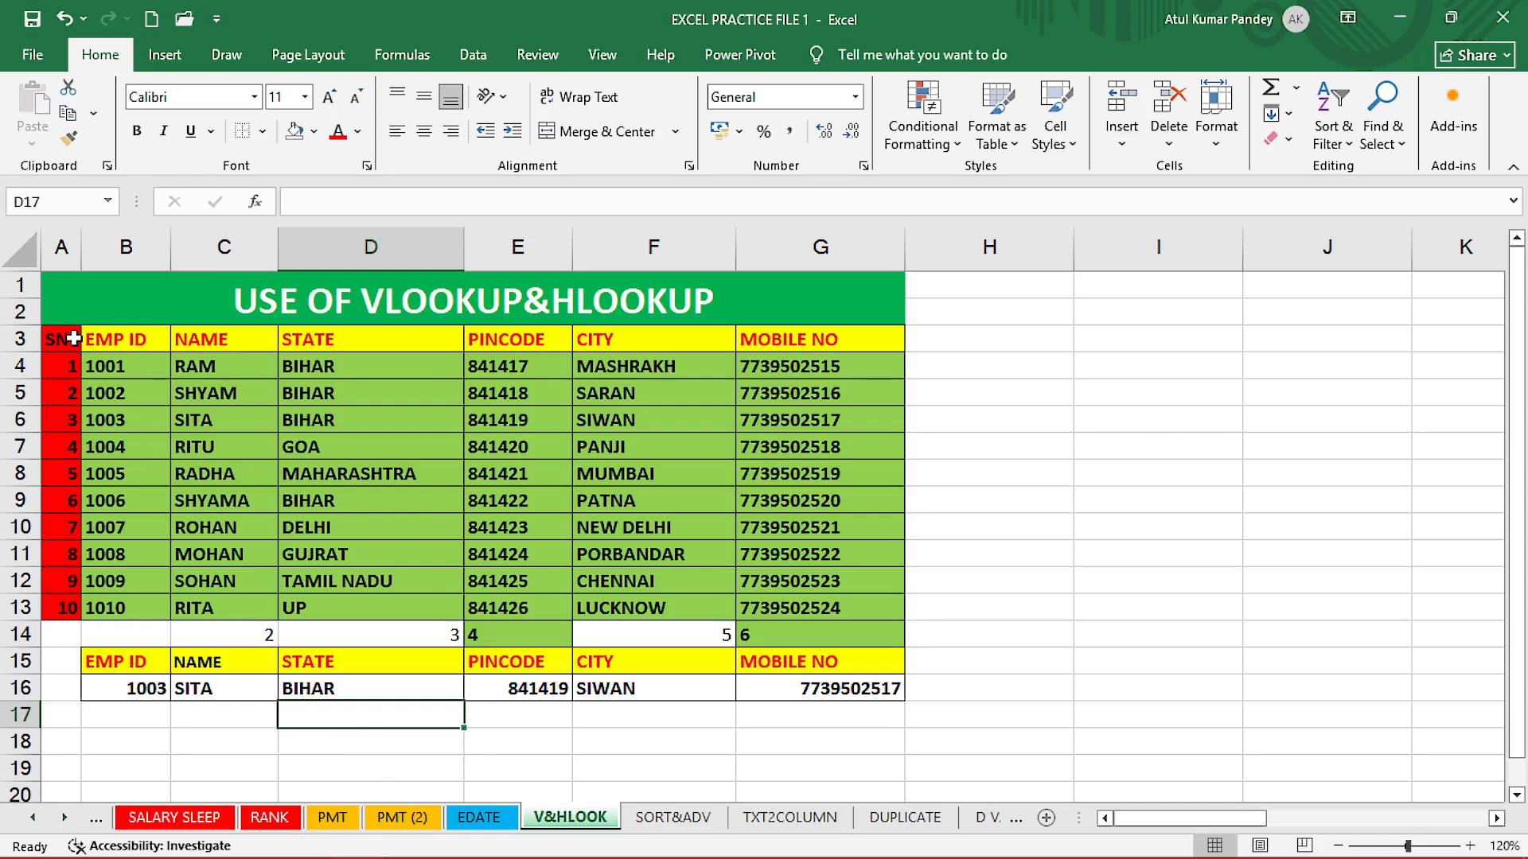
drag(73, 338, 835, 610)
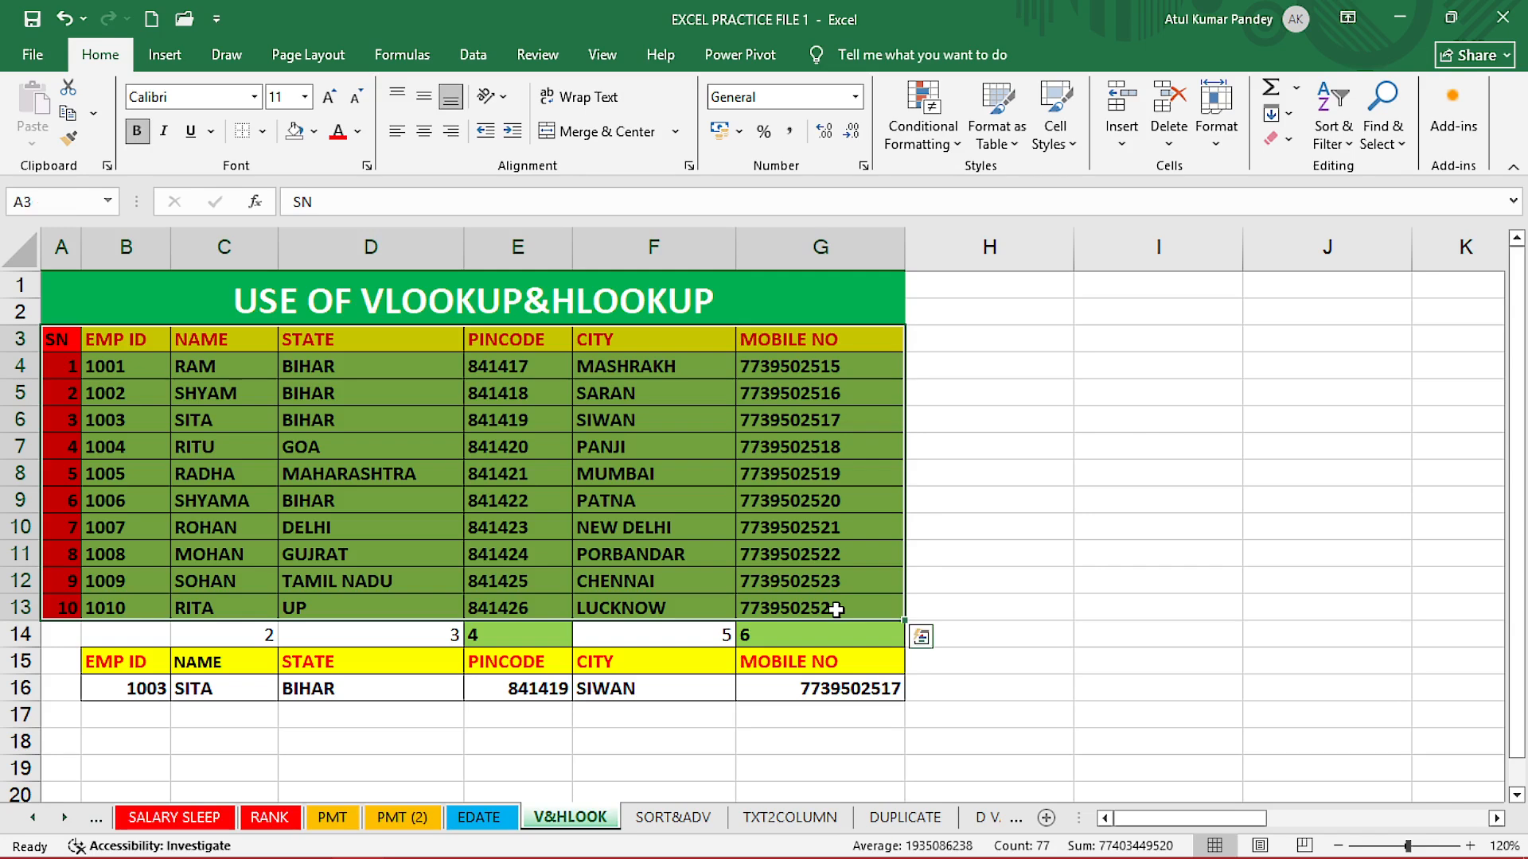
Copy the employee table A3:G13 and create a new blank workbook, Book1.
key(ctrl+c)
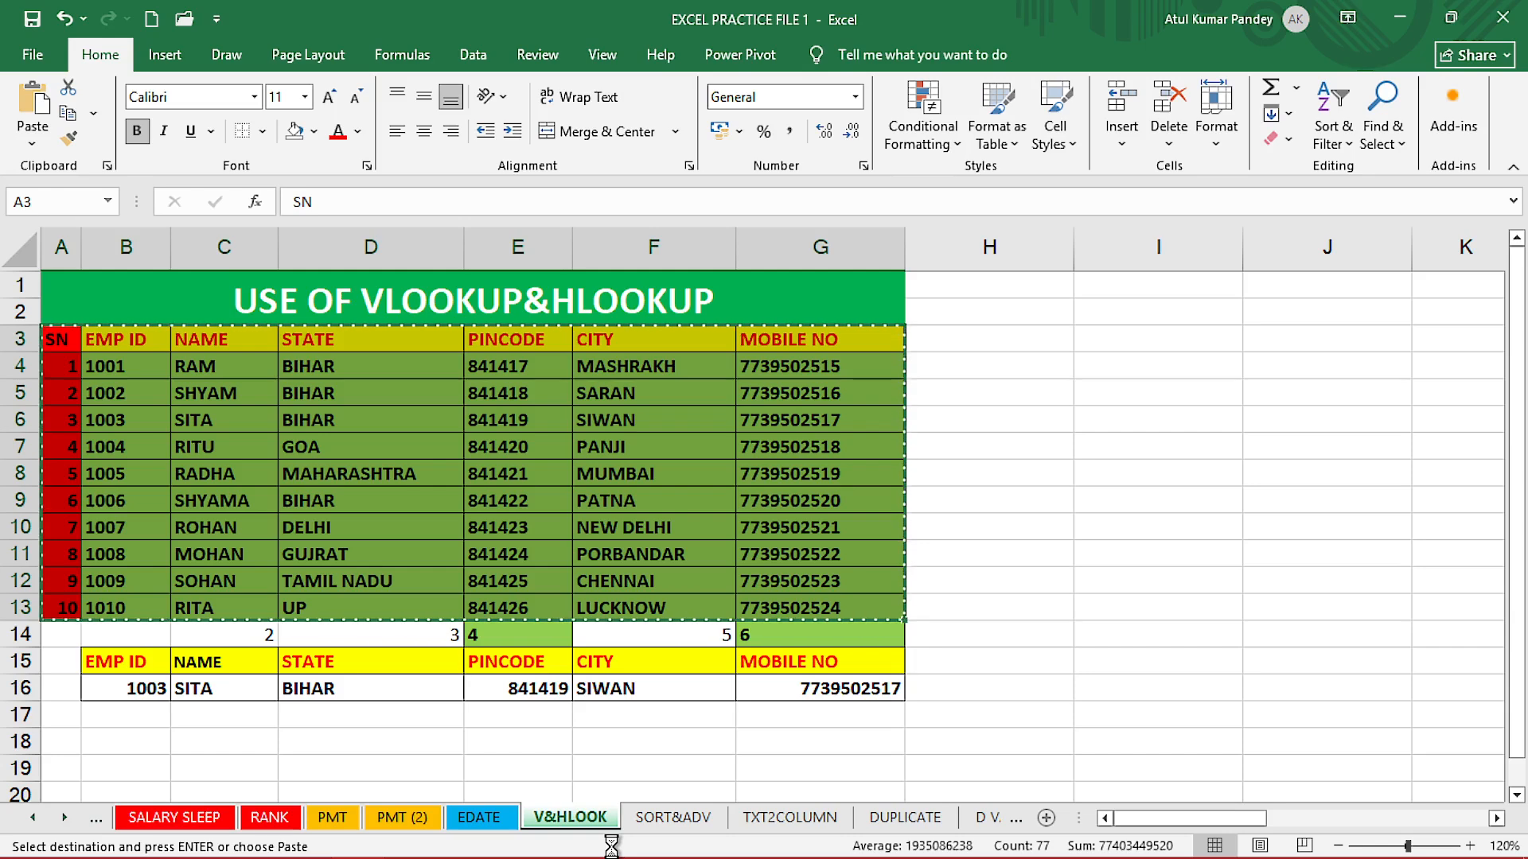
key(ctrl+n)
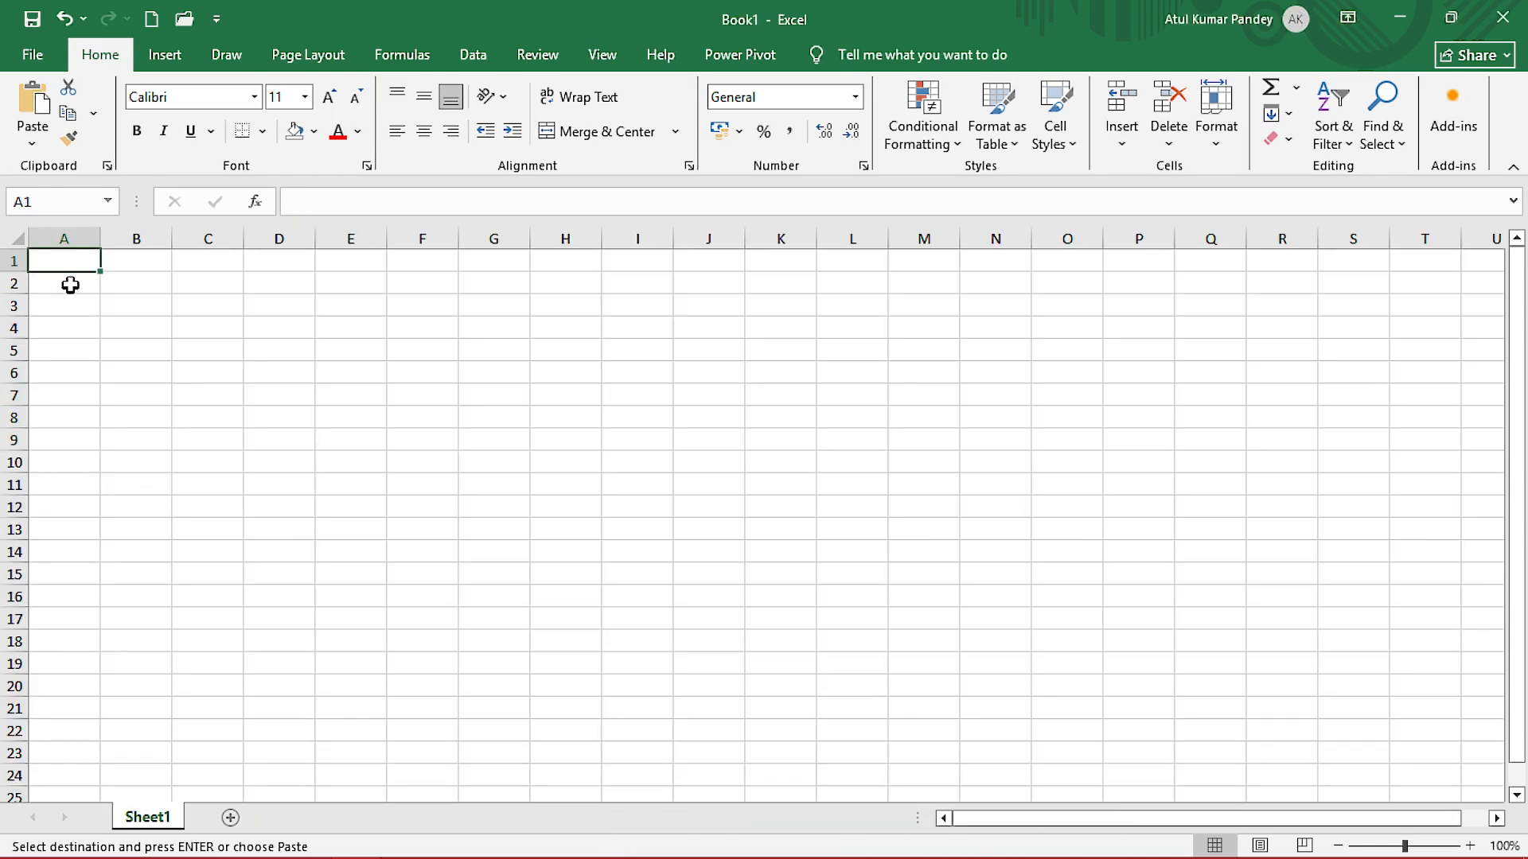
Paste the table into Book1 transposed, with headings down column A across A1:K7.
click(38, 148)
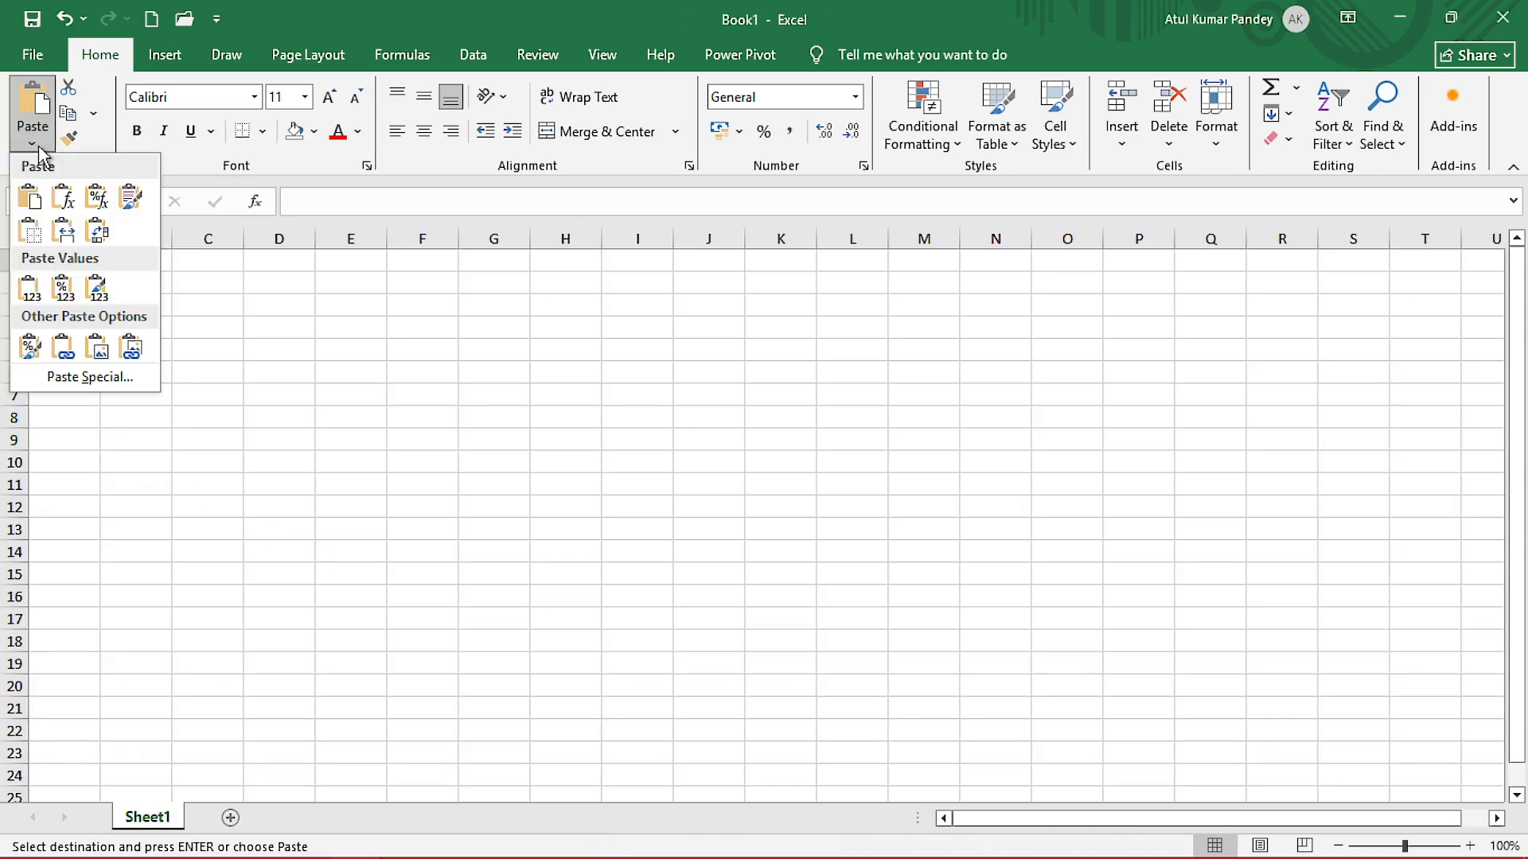
click(97, 232)
click(164, 509)
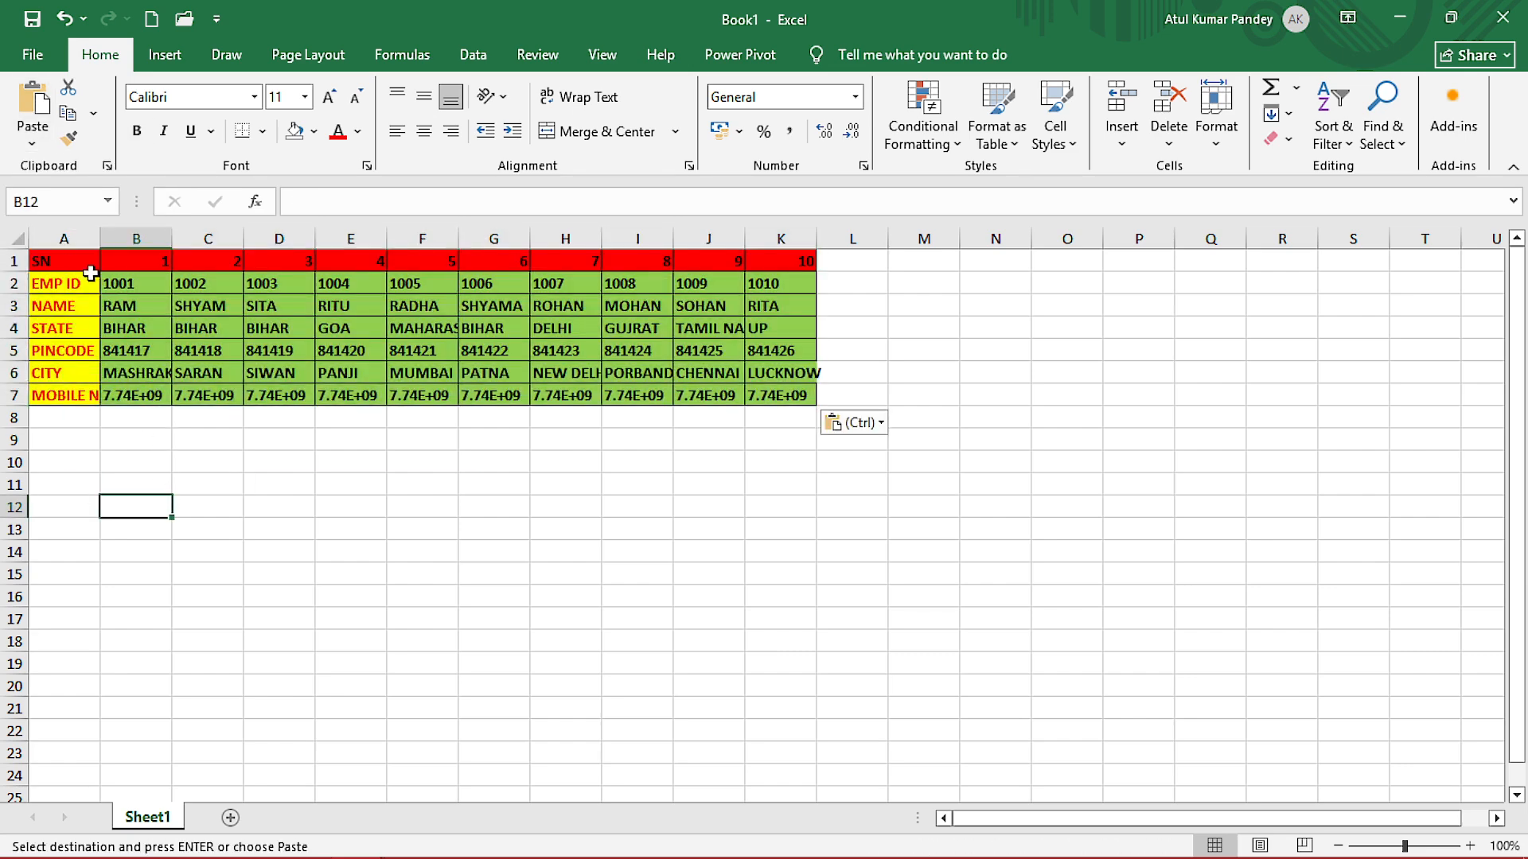
drag(64, 256, 758, 399)
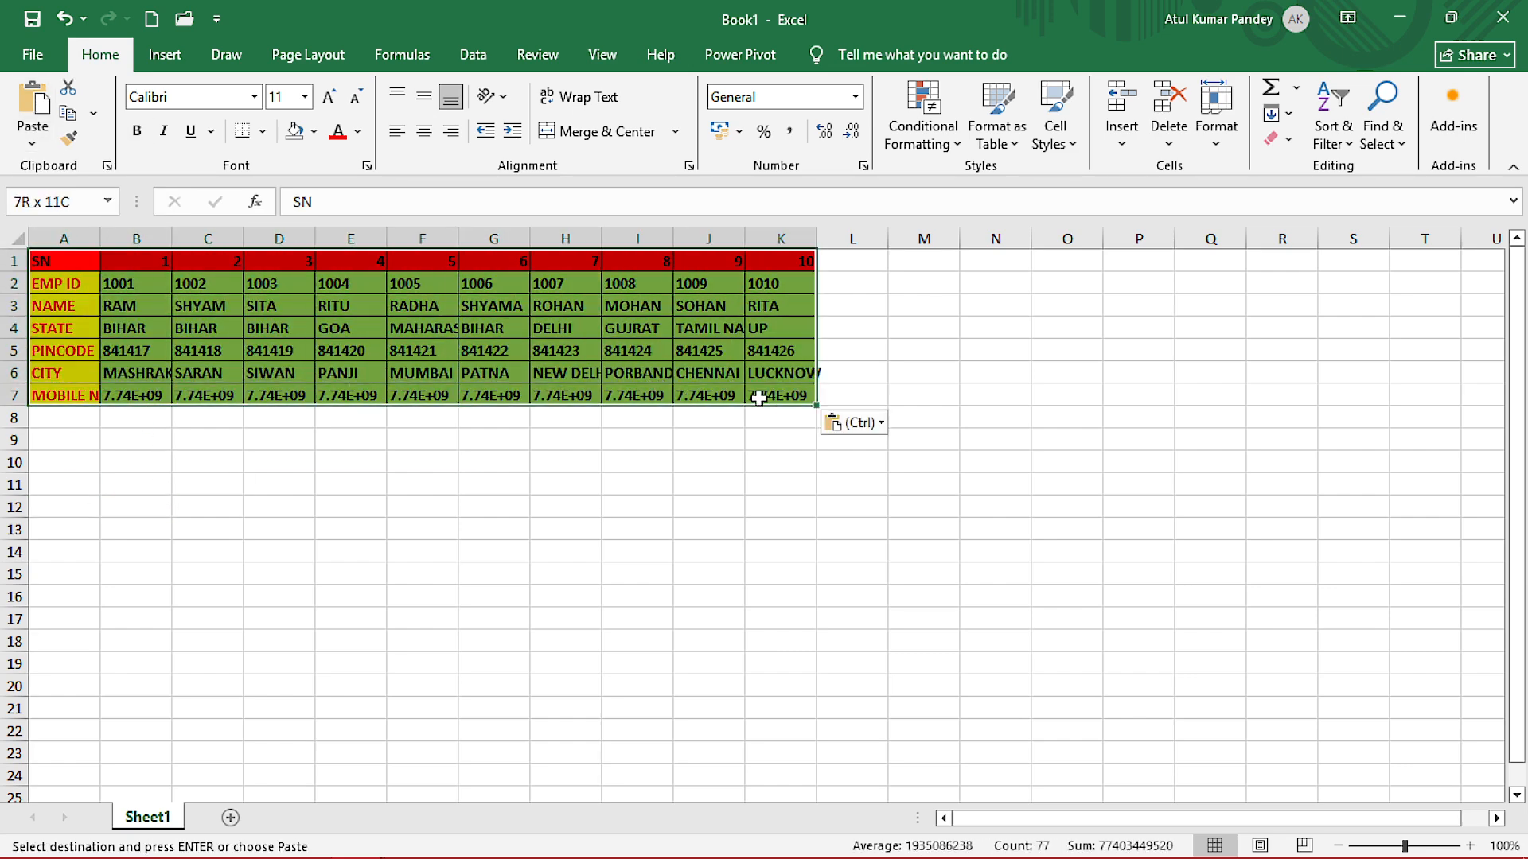
click(406, 505)
Return to EXCEL PRACTICE FILE 1, cancel the copy, and zoom to 110% at the HLOOKUP table.
mouse_move(358, 847)
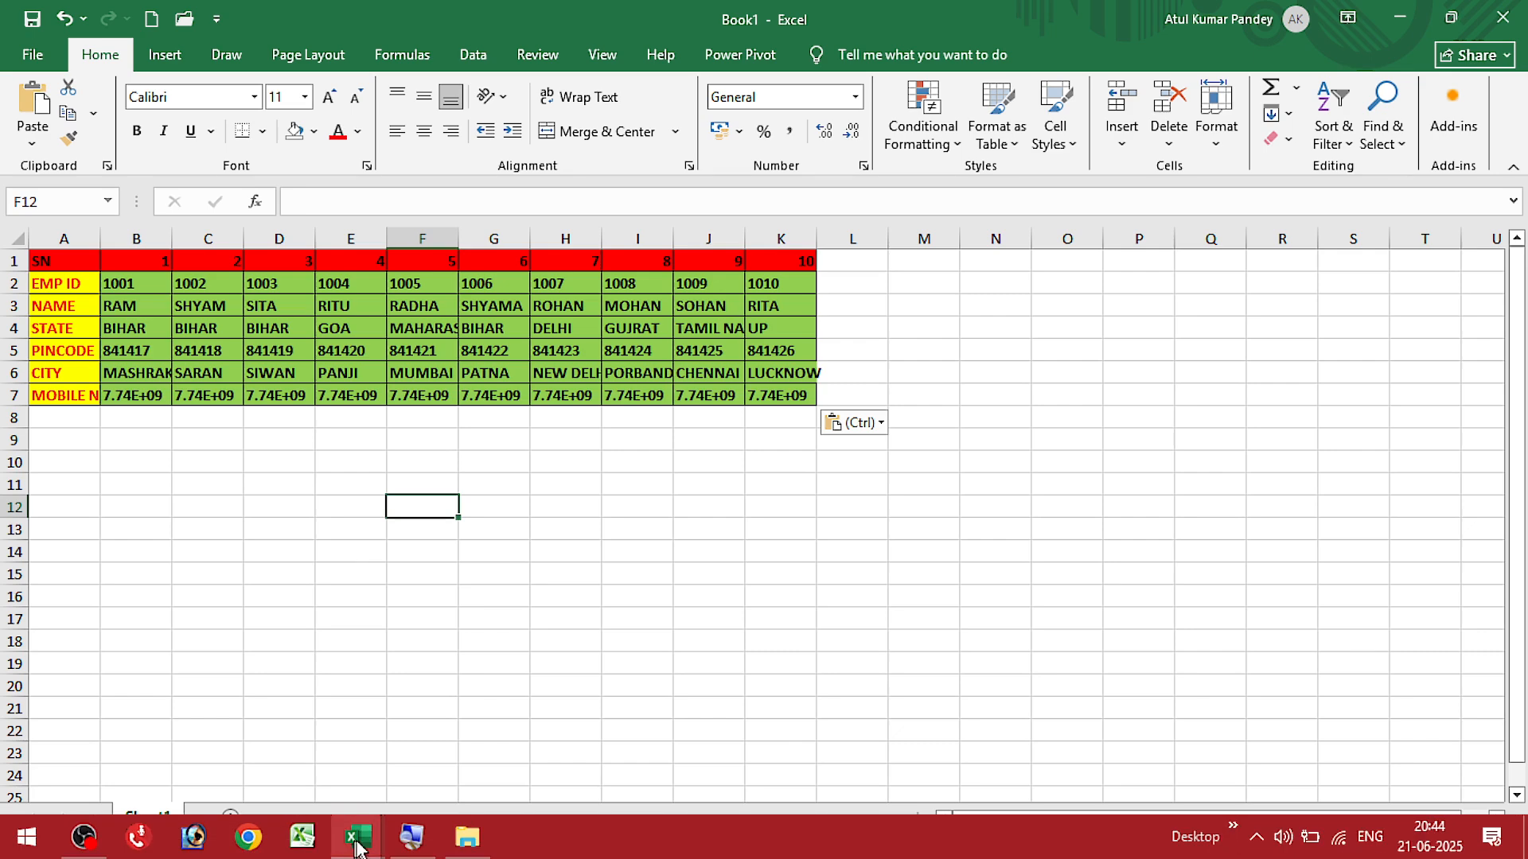
click(290, 757)
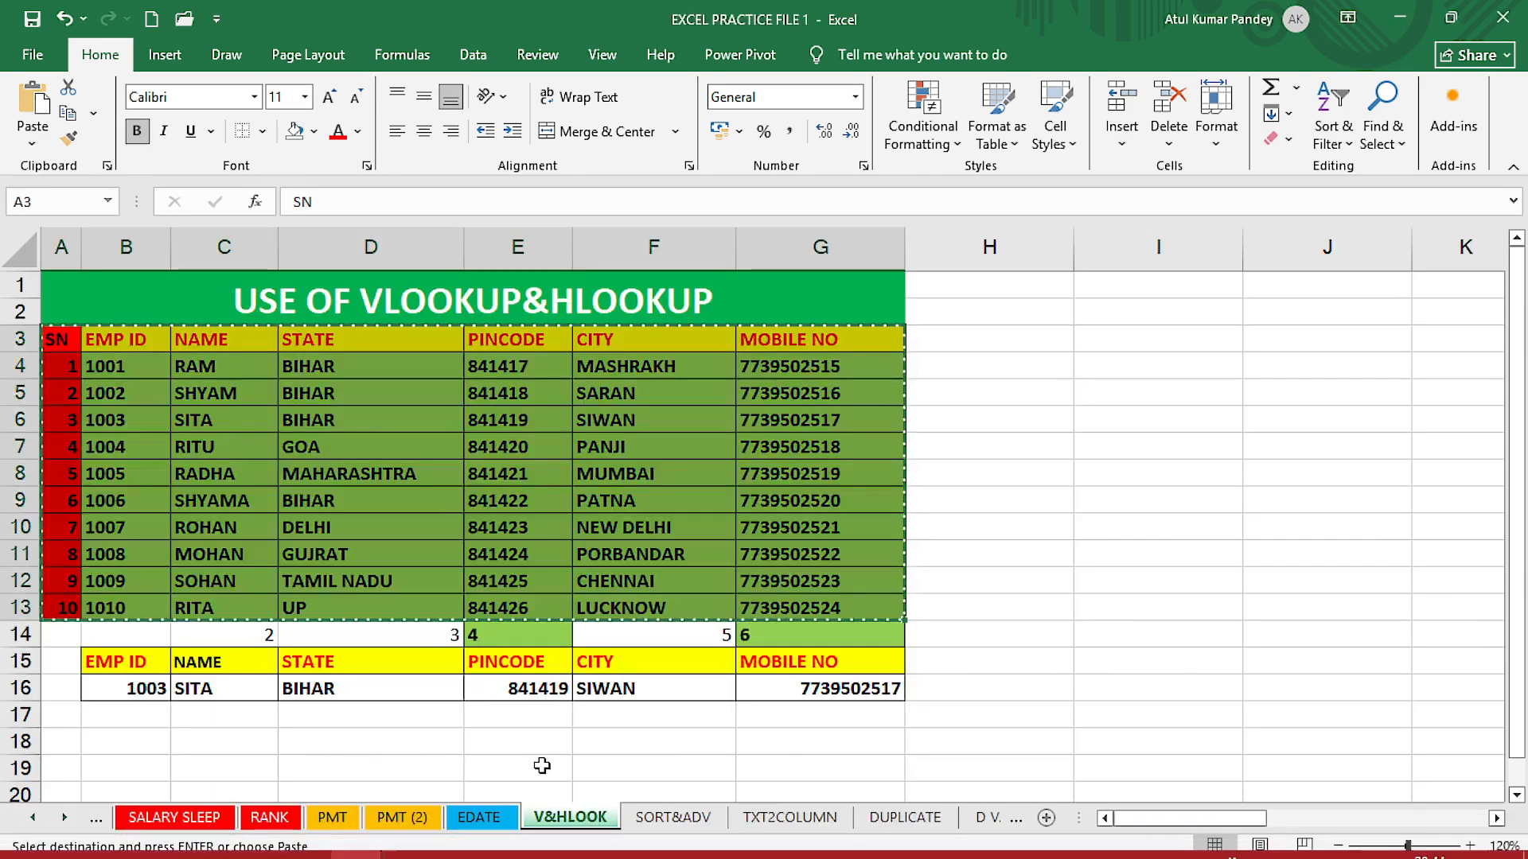
click(981, 715)
key(Escape)
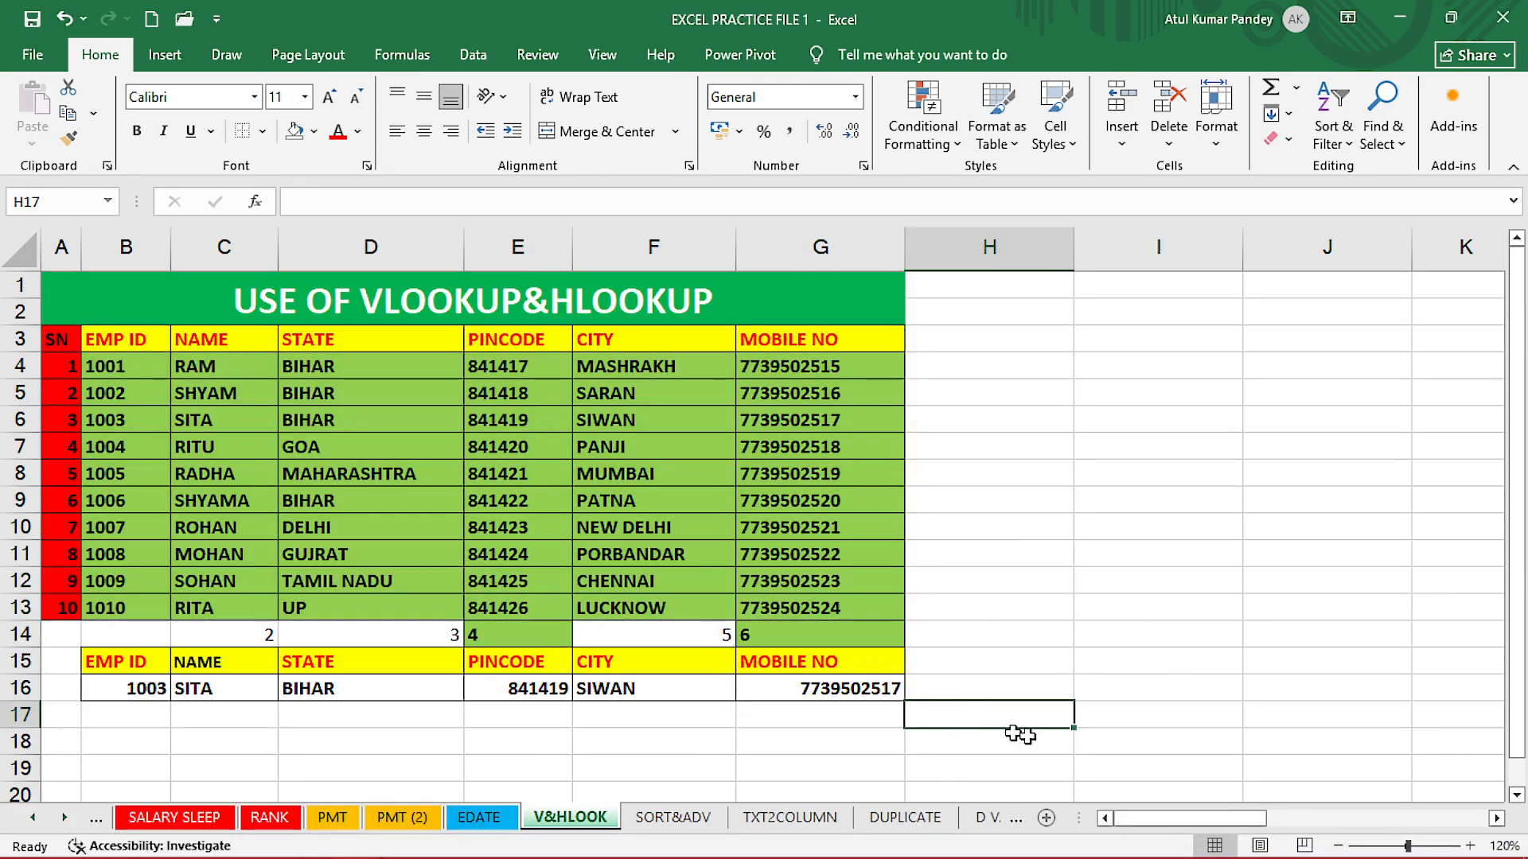
drag(1134, 818, 1310, 836)
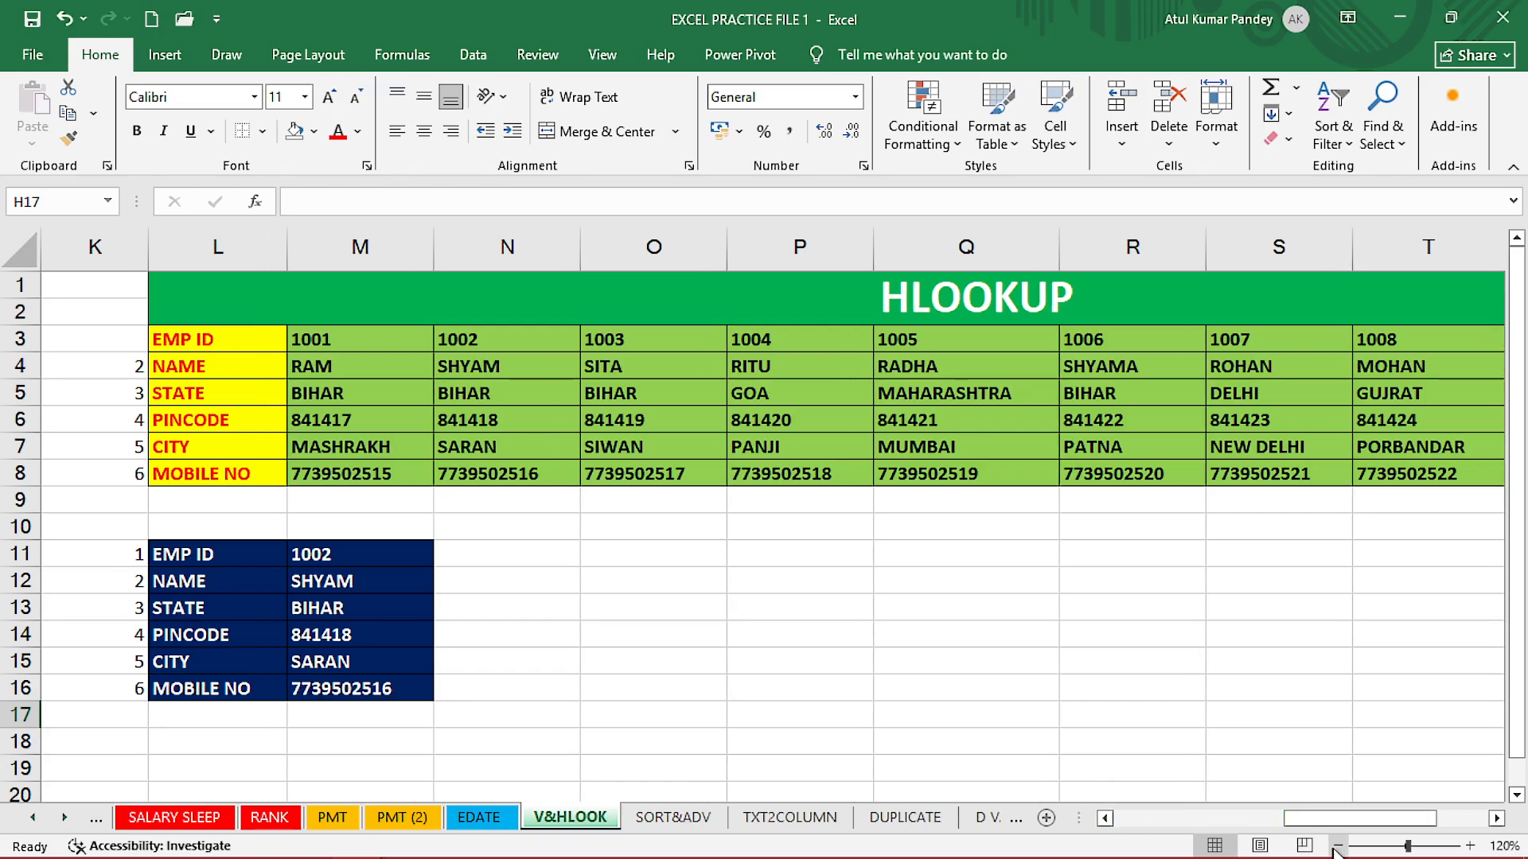
click(1338, 846)
drag(1317, 829, 1329, 832)
AutoFit the HLOOKUP table's column widths so IDs 1001–1010 fit on screen.
click(66, 290)
key(ctrl+shift+Down)
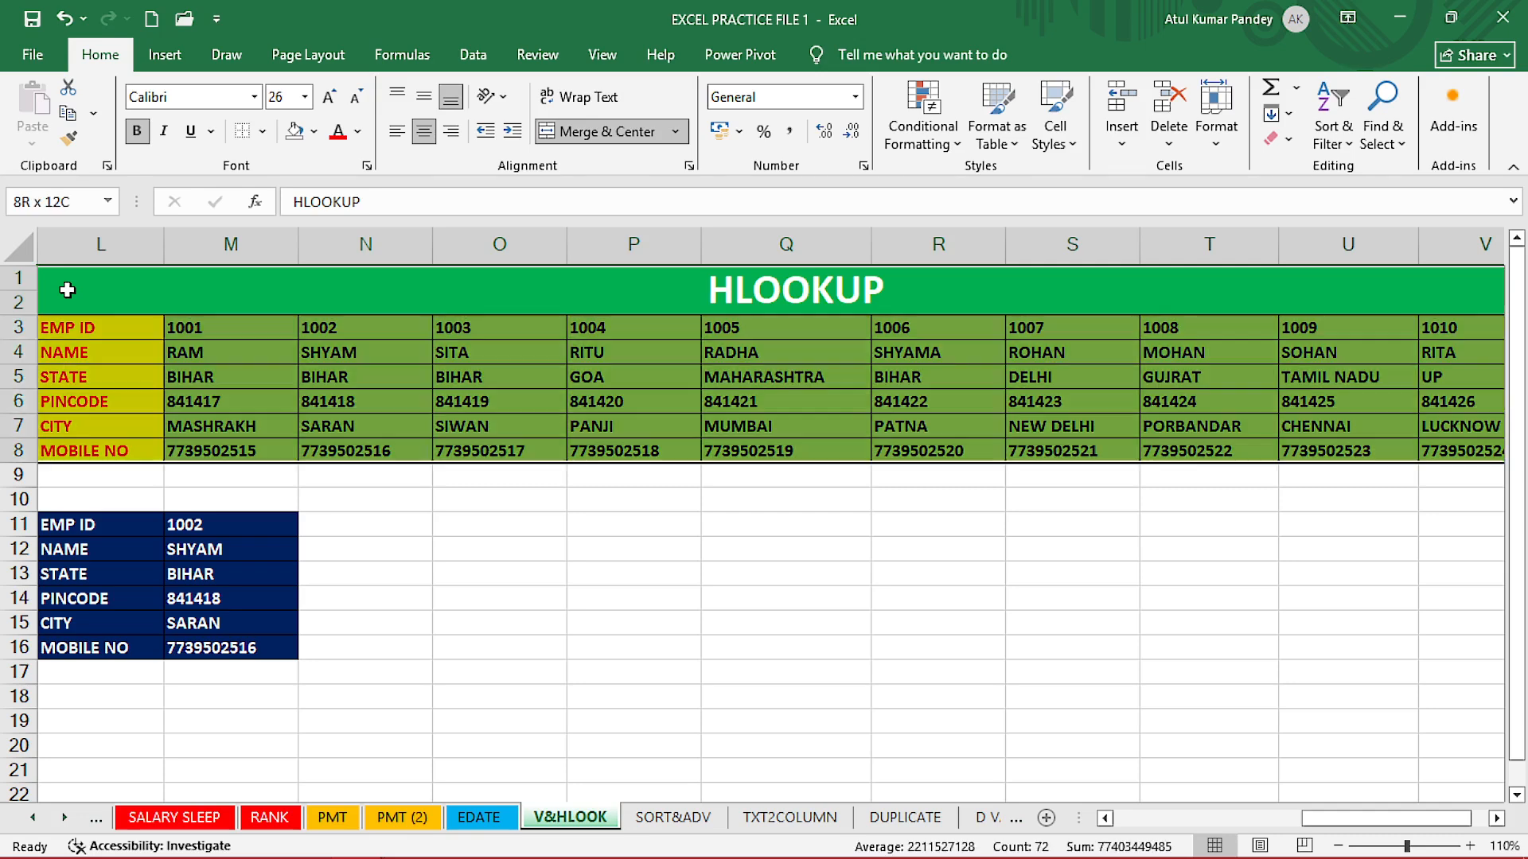
click(1216, 131)
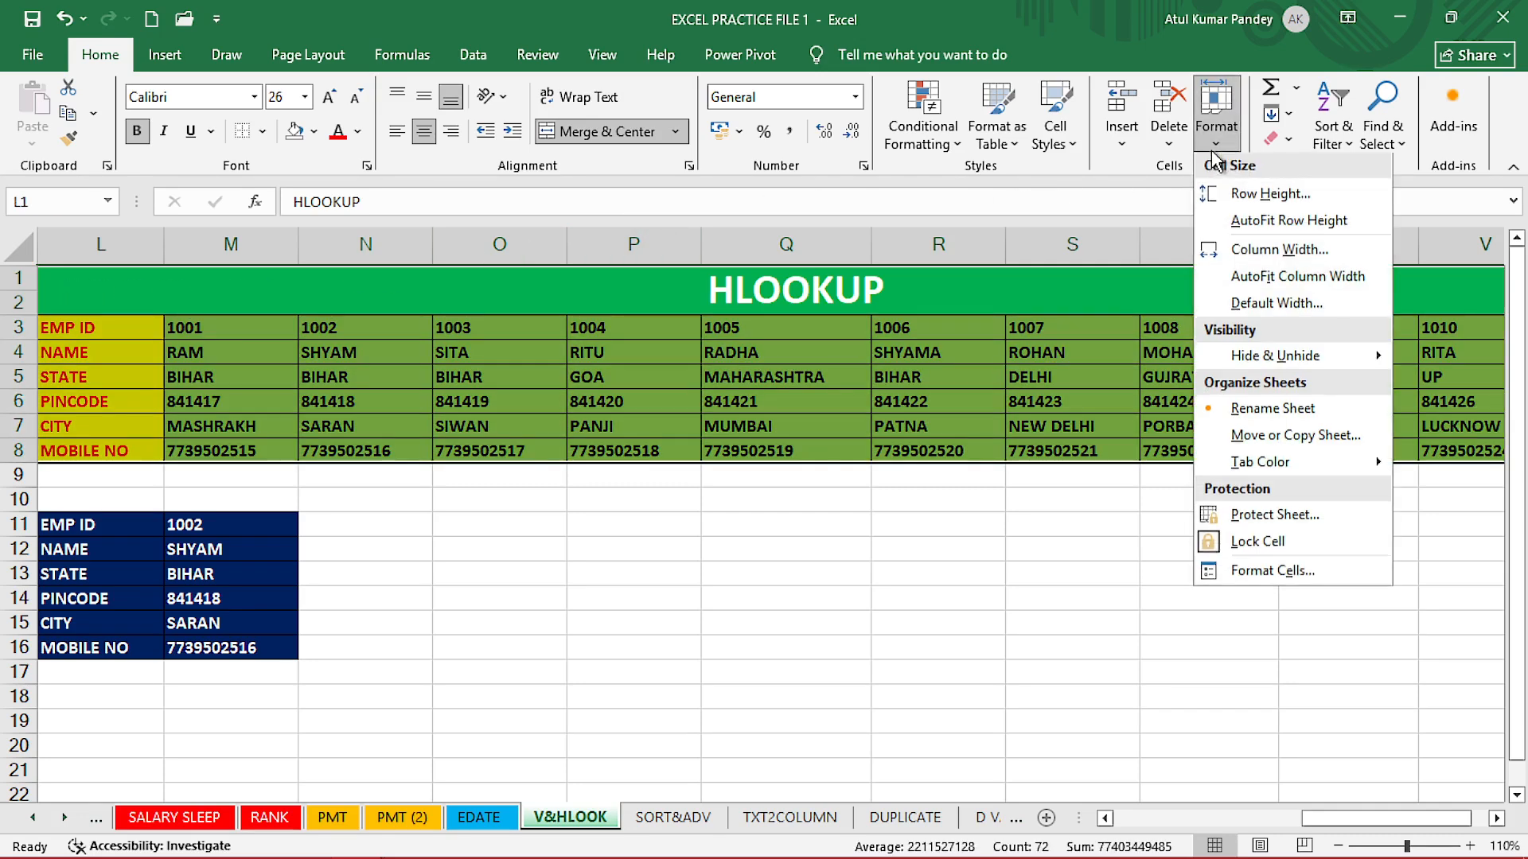
click(1225, 277)
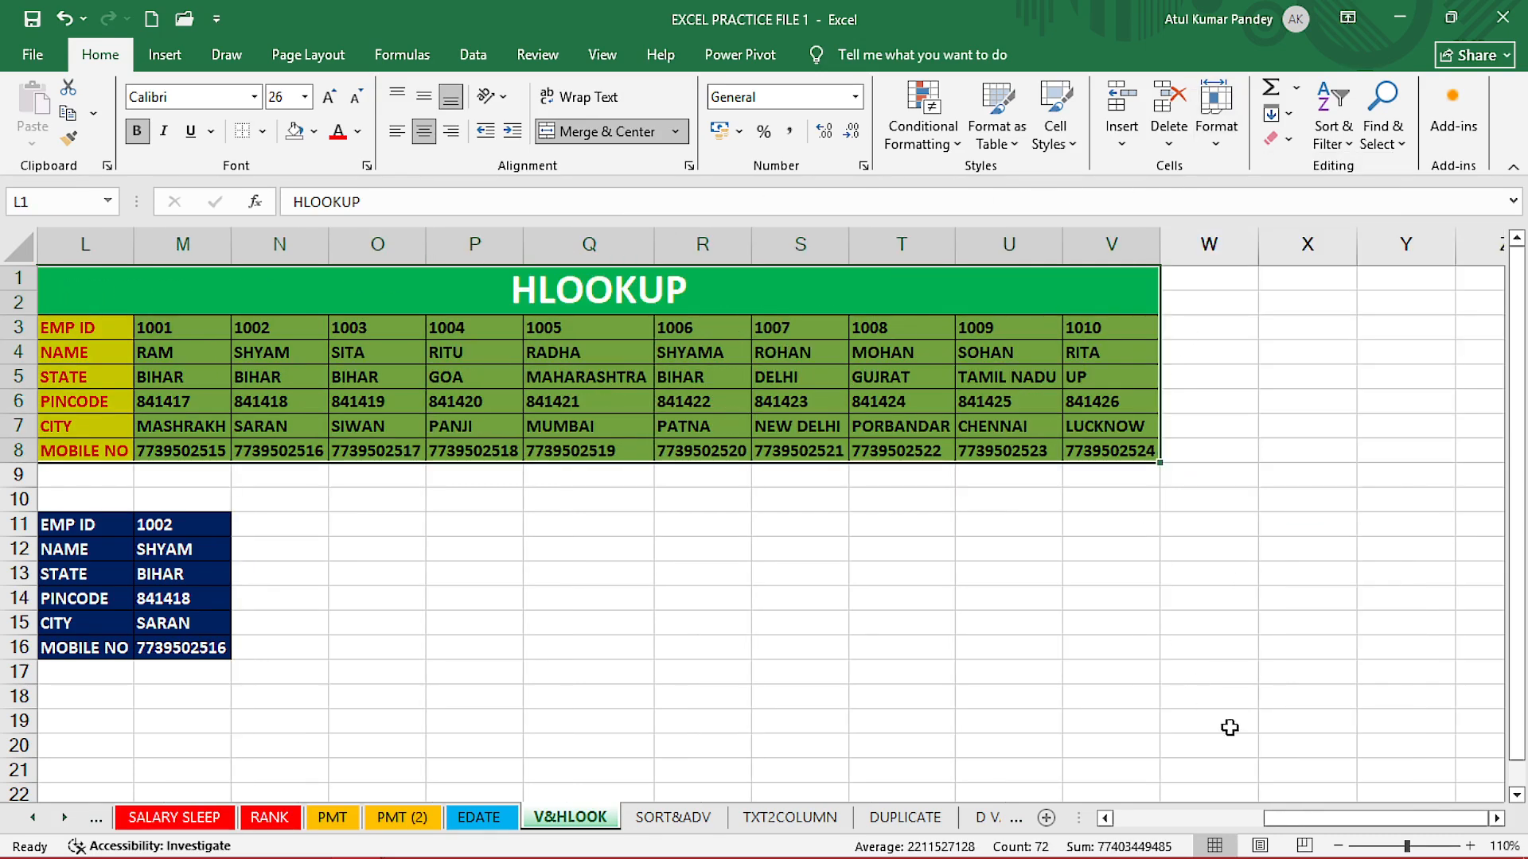
drag(1305, 827, 1301, 827)
click(499, 553)
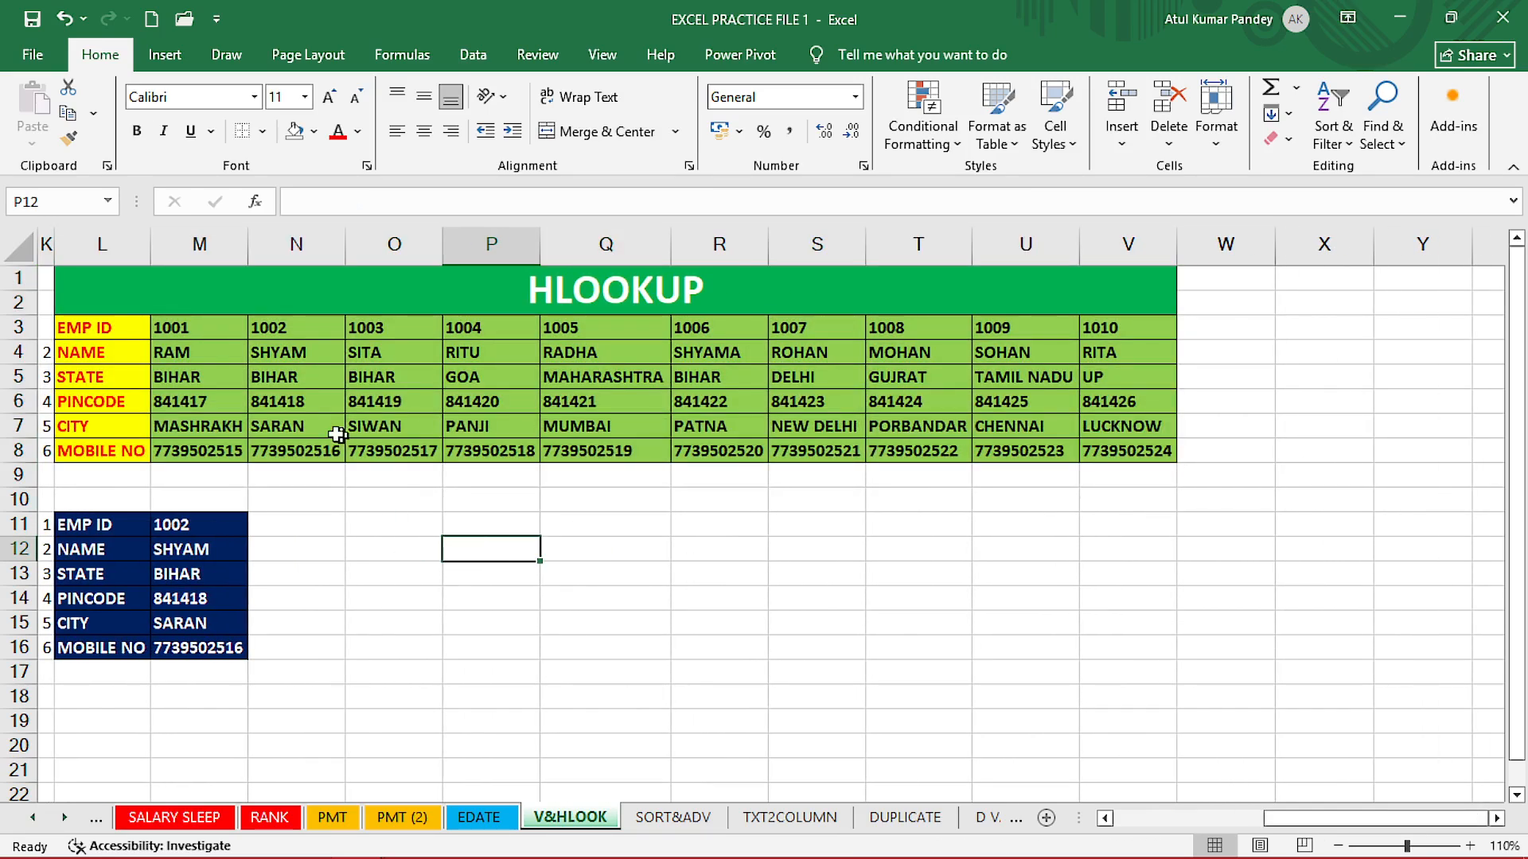
Select M12:M16 and delete the earlier HLOOKUP results.
scroll(151, 431, up, 1)
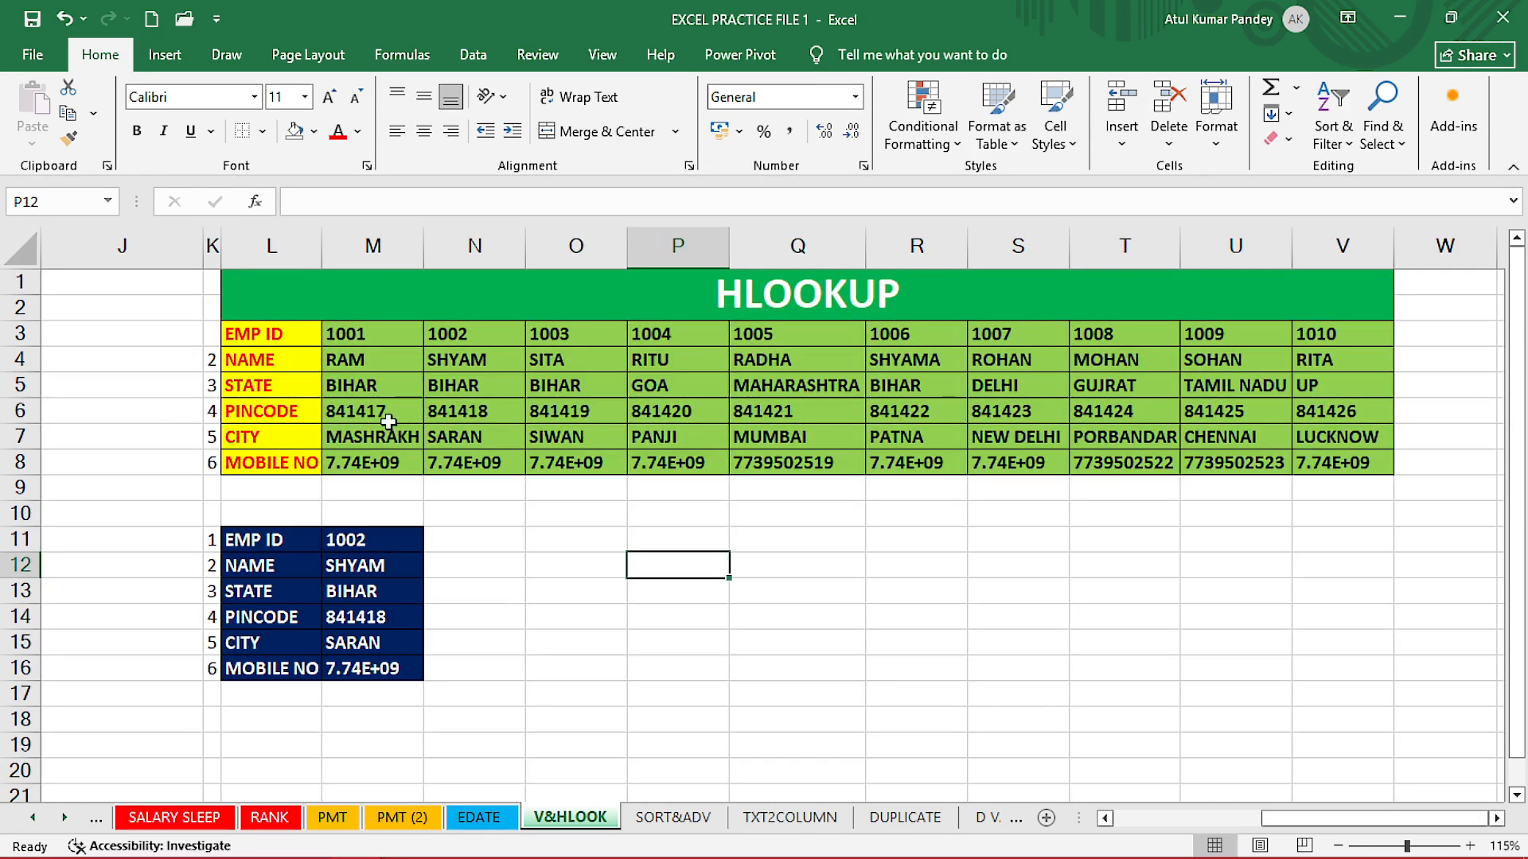
click(509, 549)
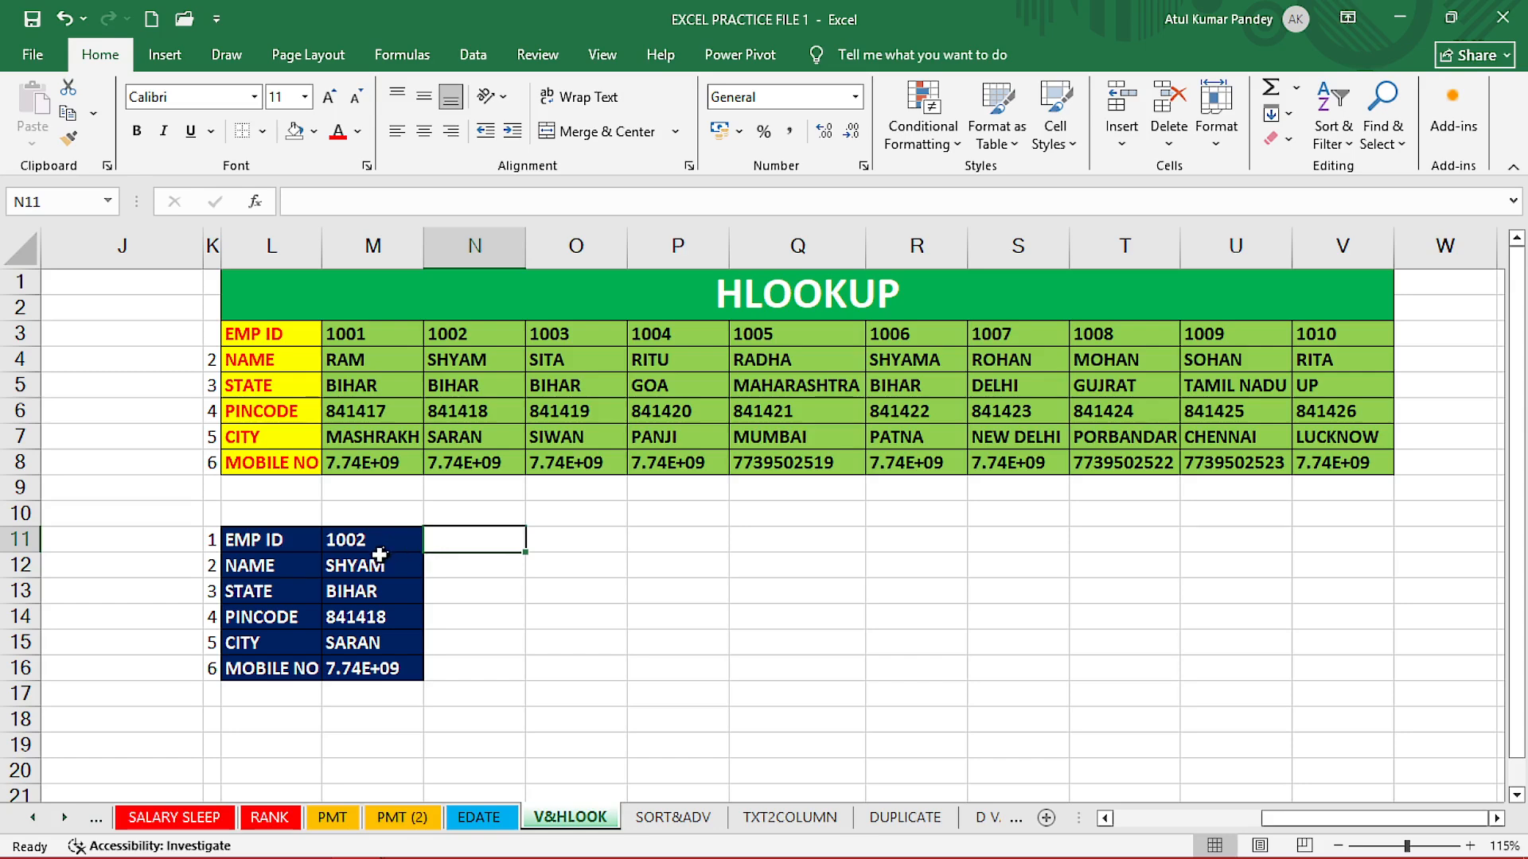
drag(317, 339, 474, 358)
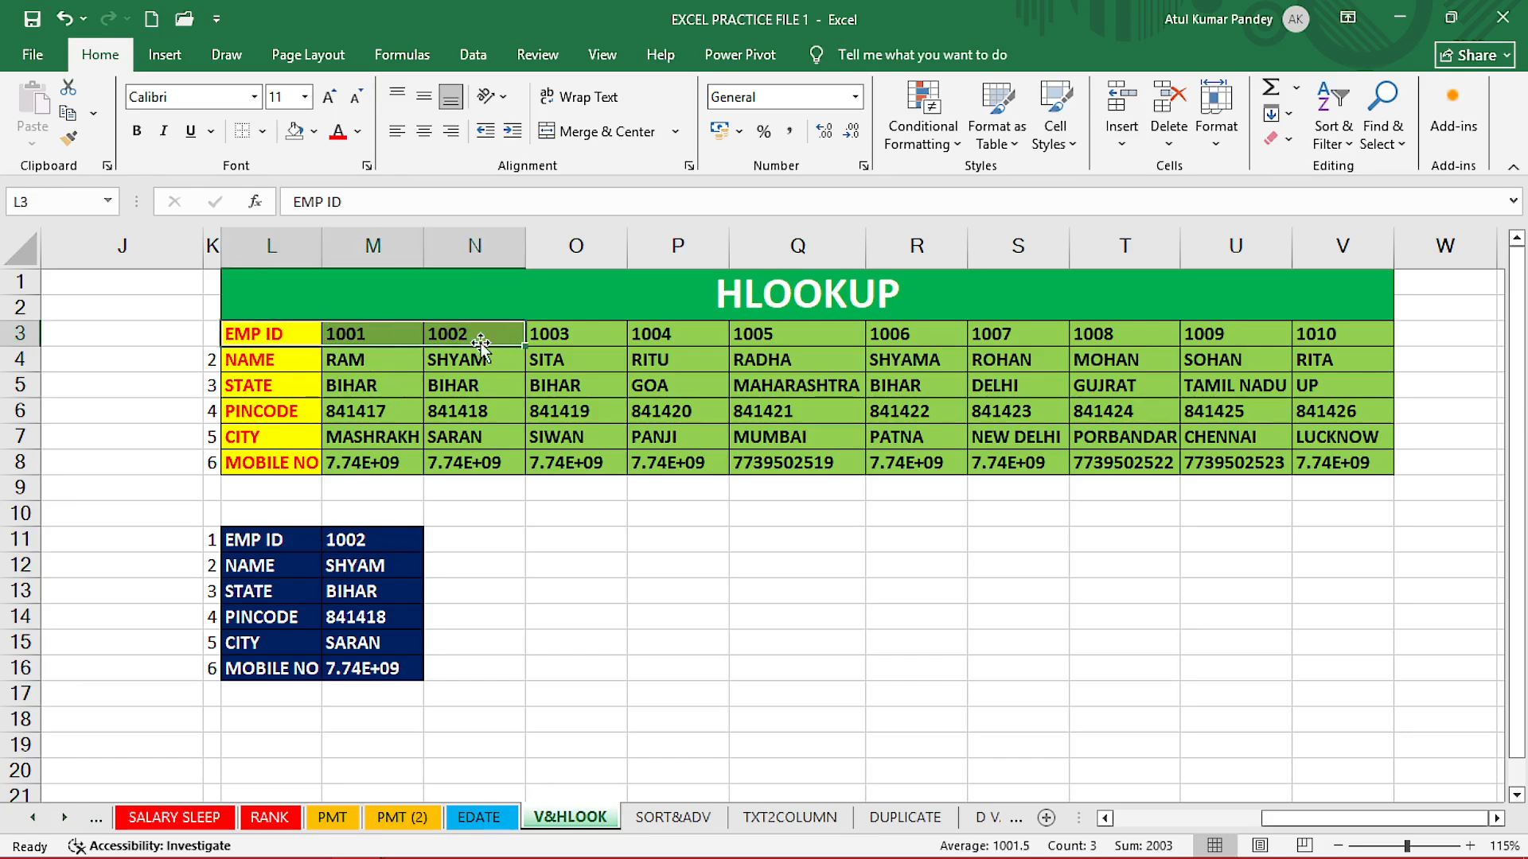
drag(382, 561, 370, 688)
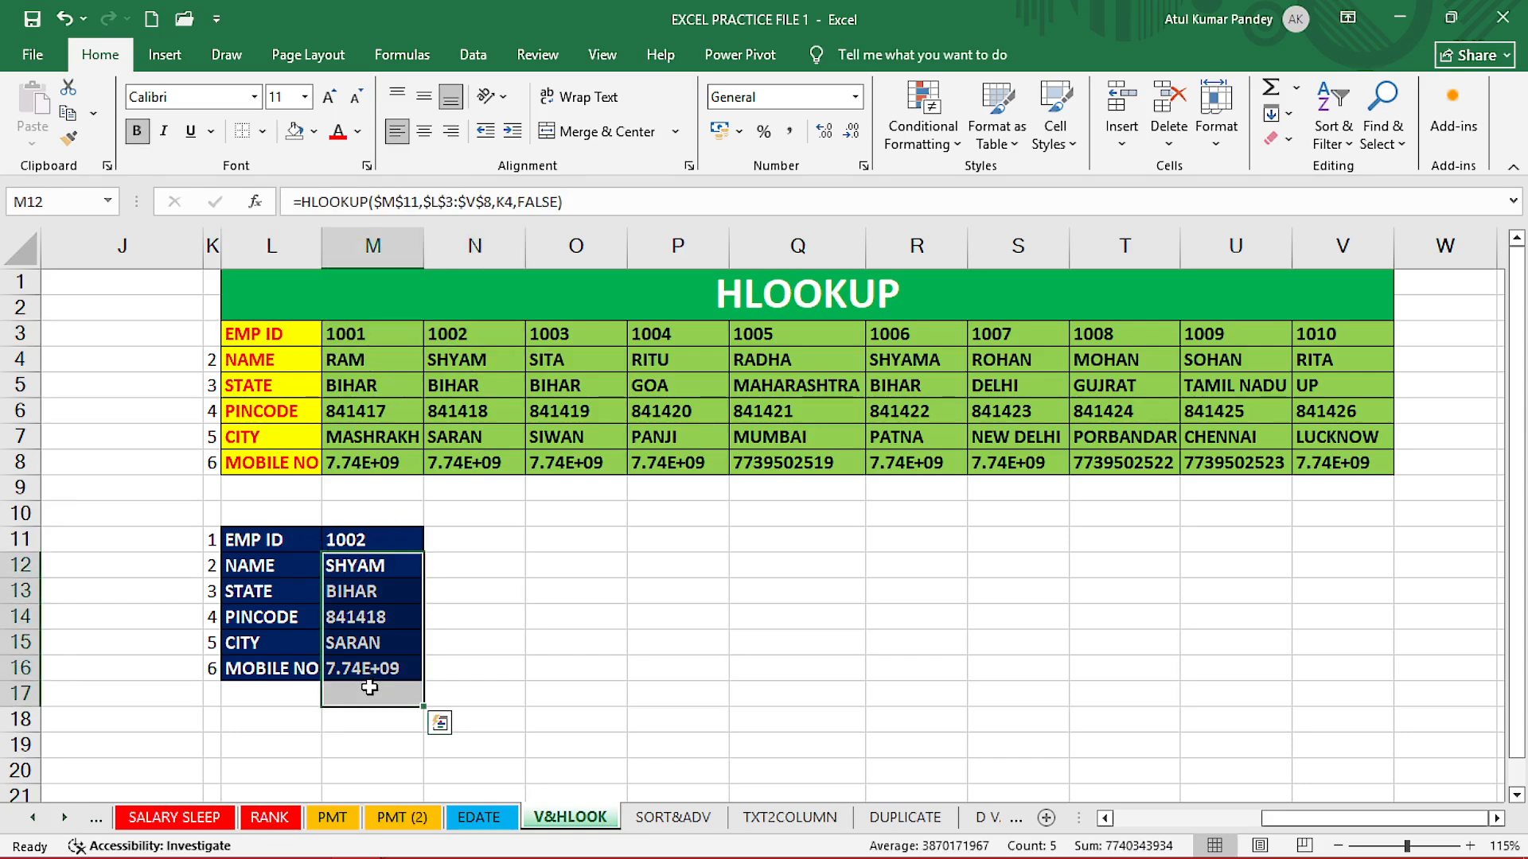
key(Delete)
Check EMP ID 1002 in M11 and the emptied result cells, ending on M12.
click(382, 567)
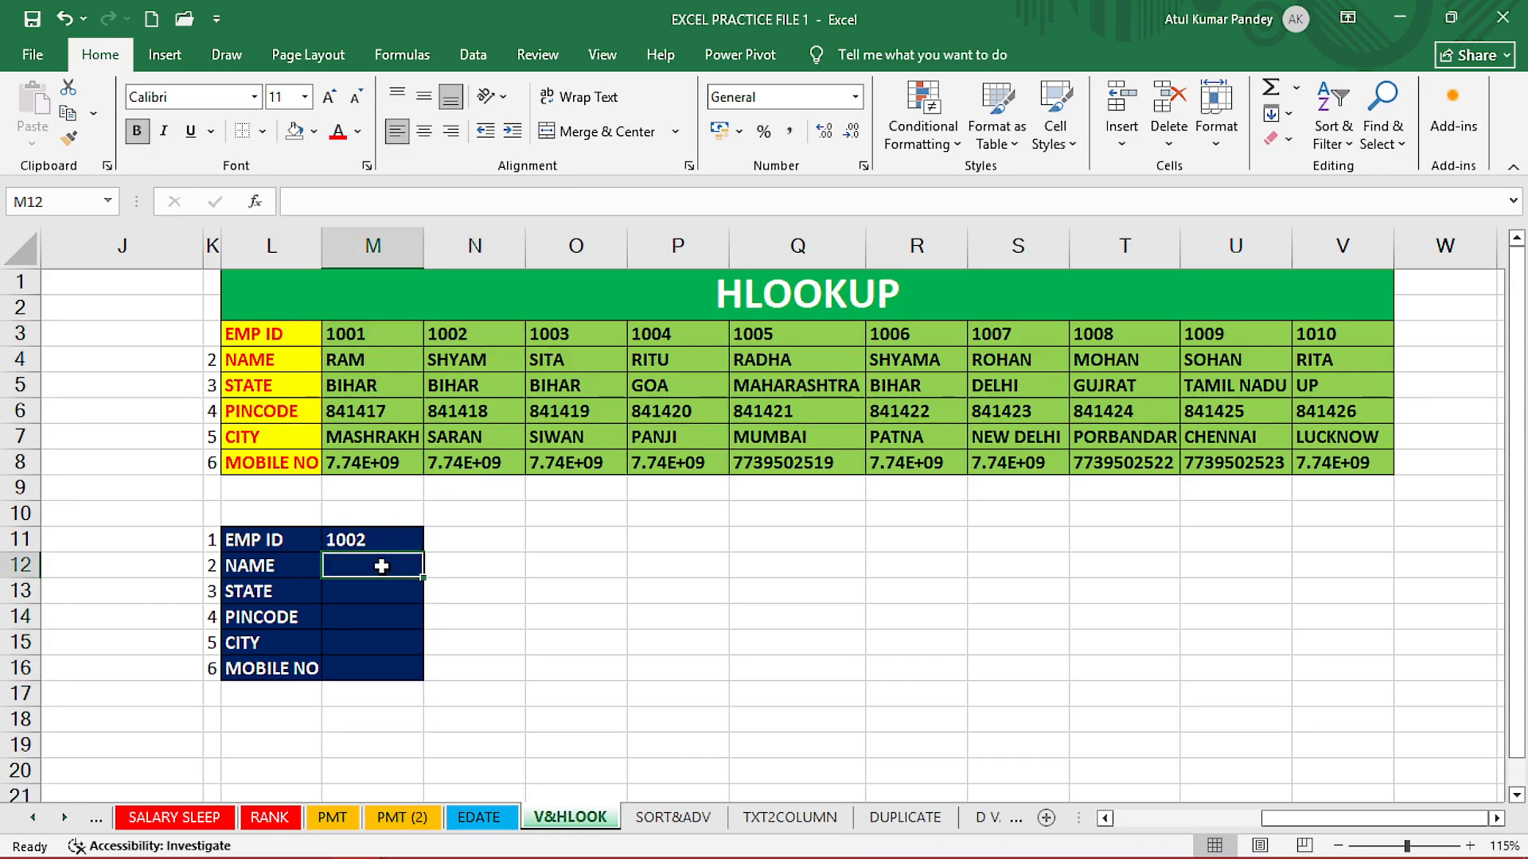
click(336, 540)
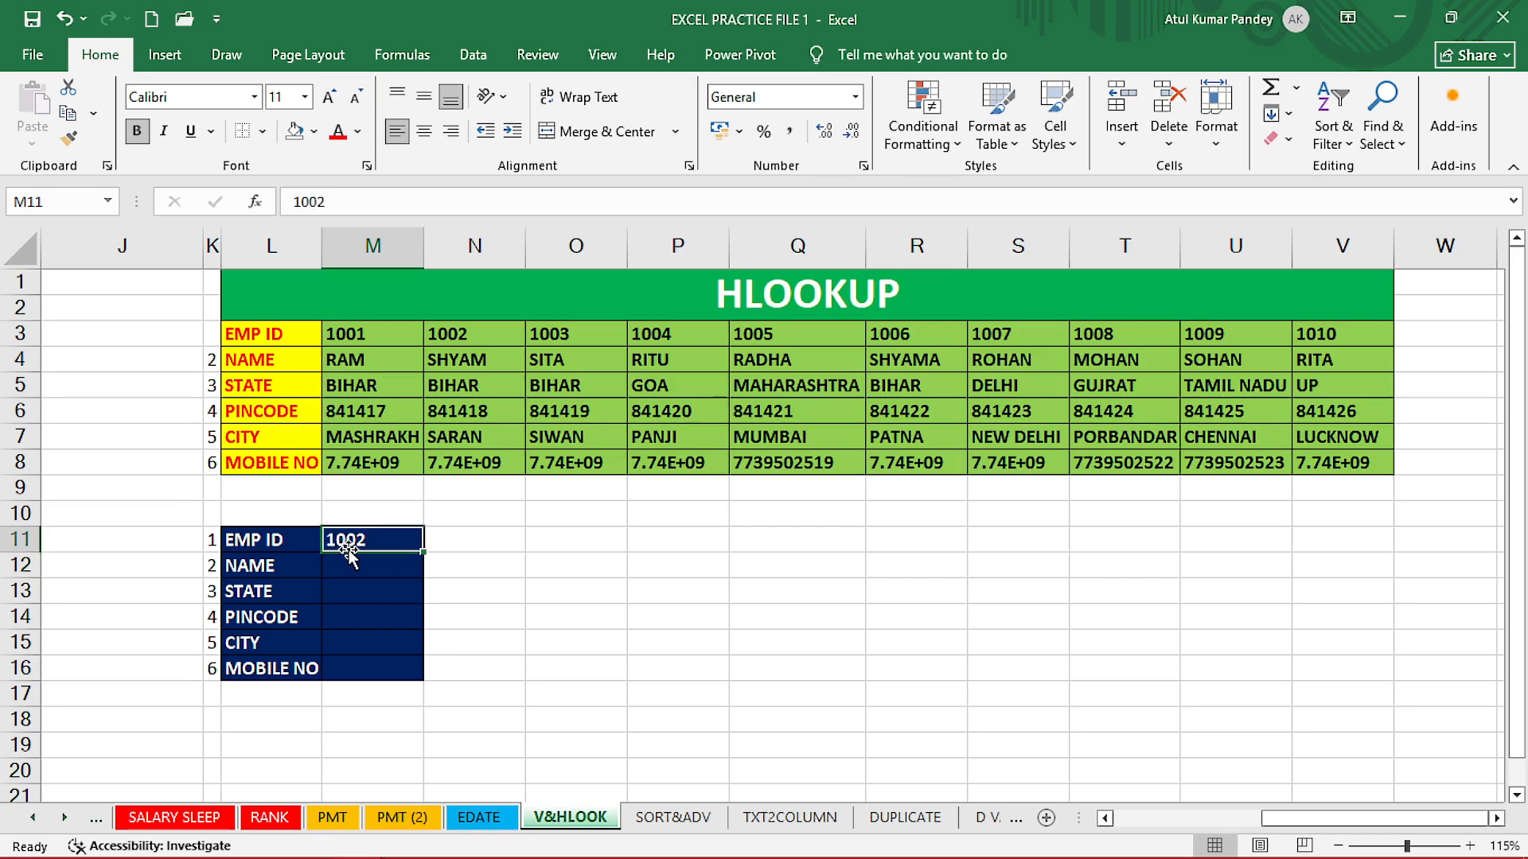
click(347, 567)
click(349, 642)
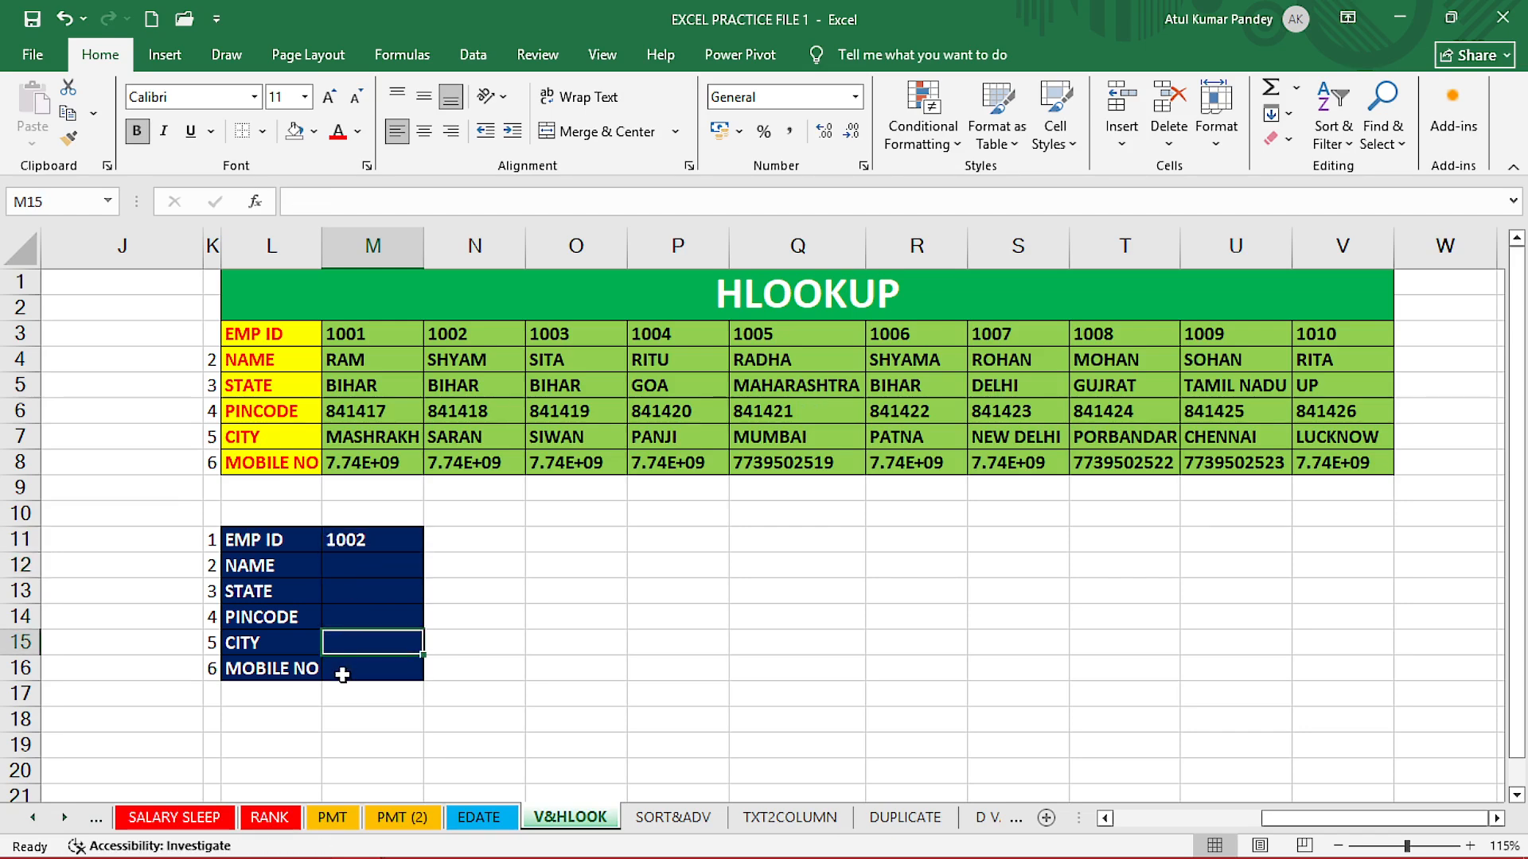
click(343, 672)
click(353, 572)
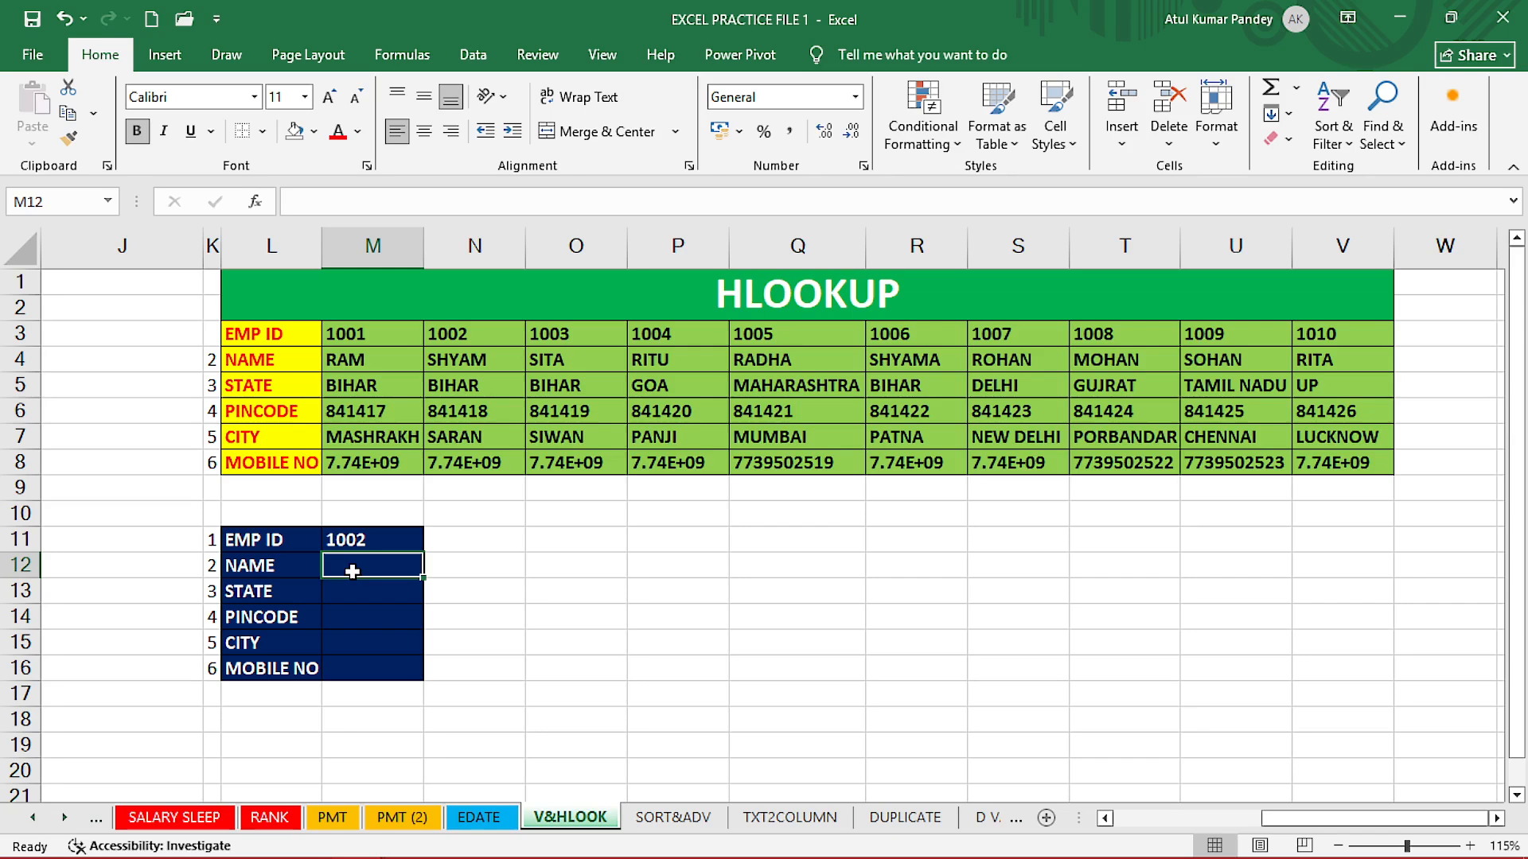
In M12, build =HLOOKUP(M11,L3:V8,K4,FALSE) with exact match.
text(=)
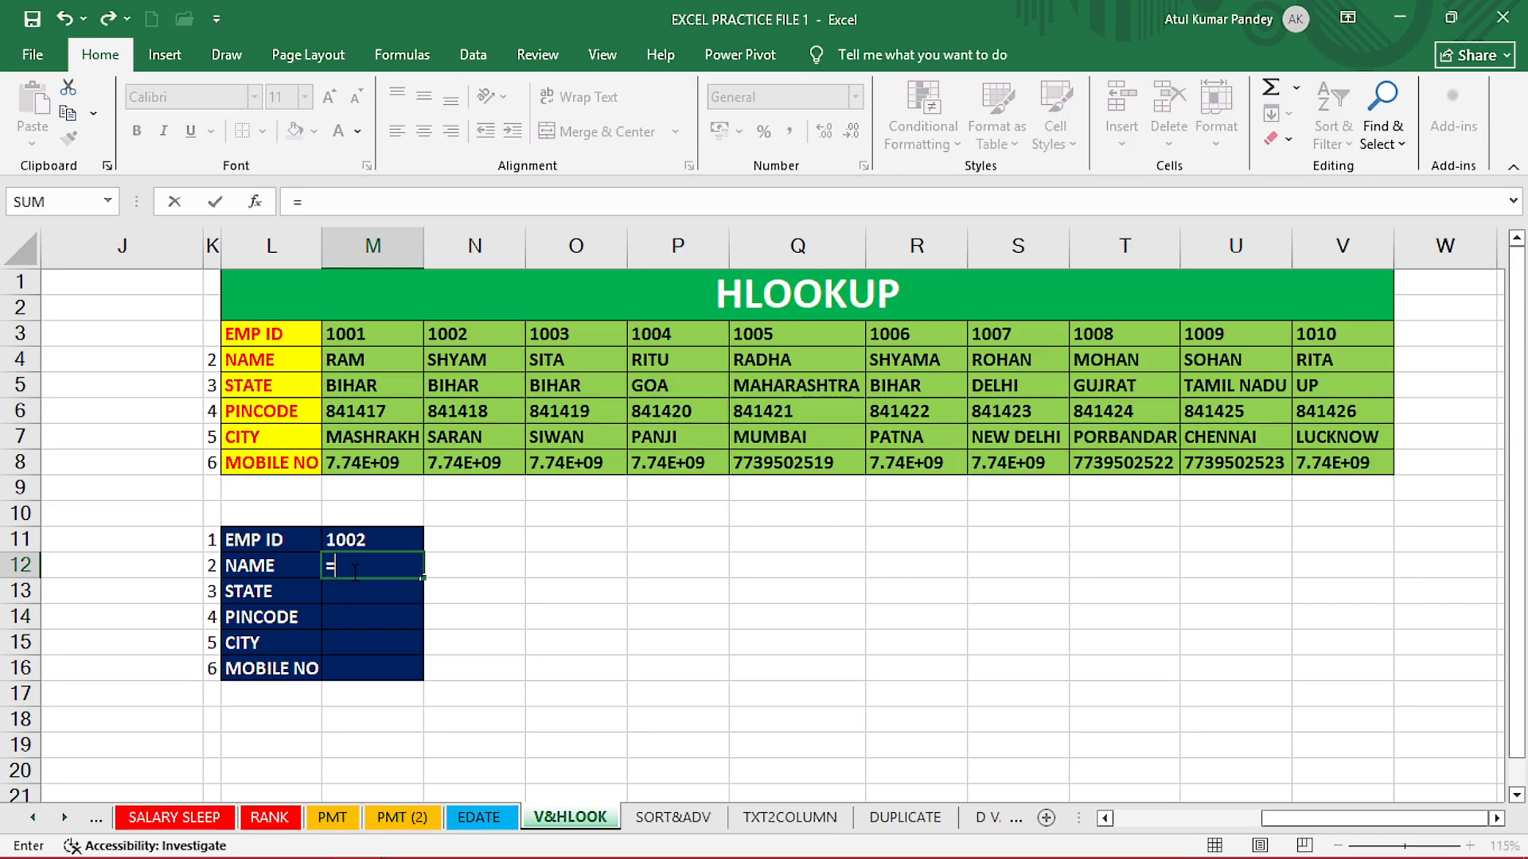
text(HLLO)
key(BackSpace)
key(BackSpace)
key(Tab)
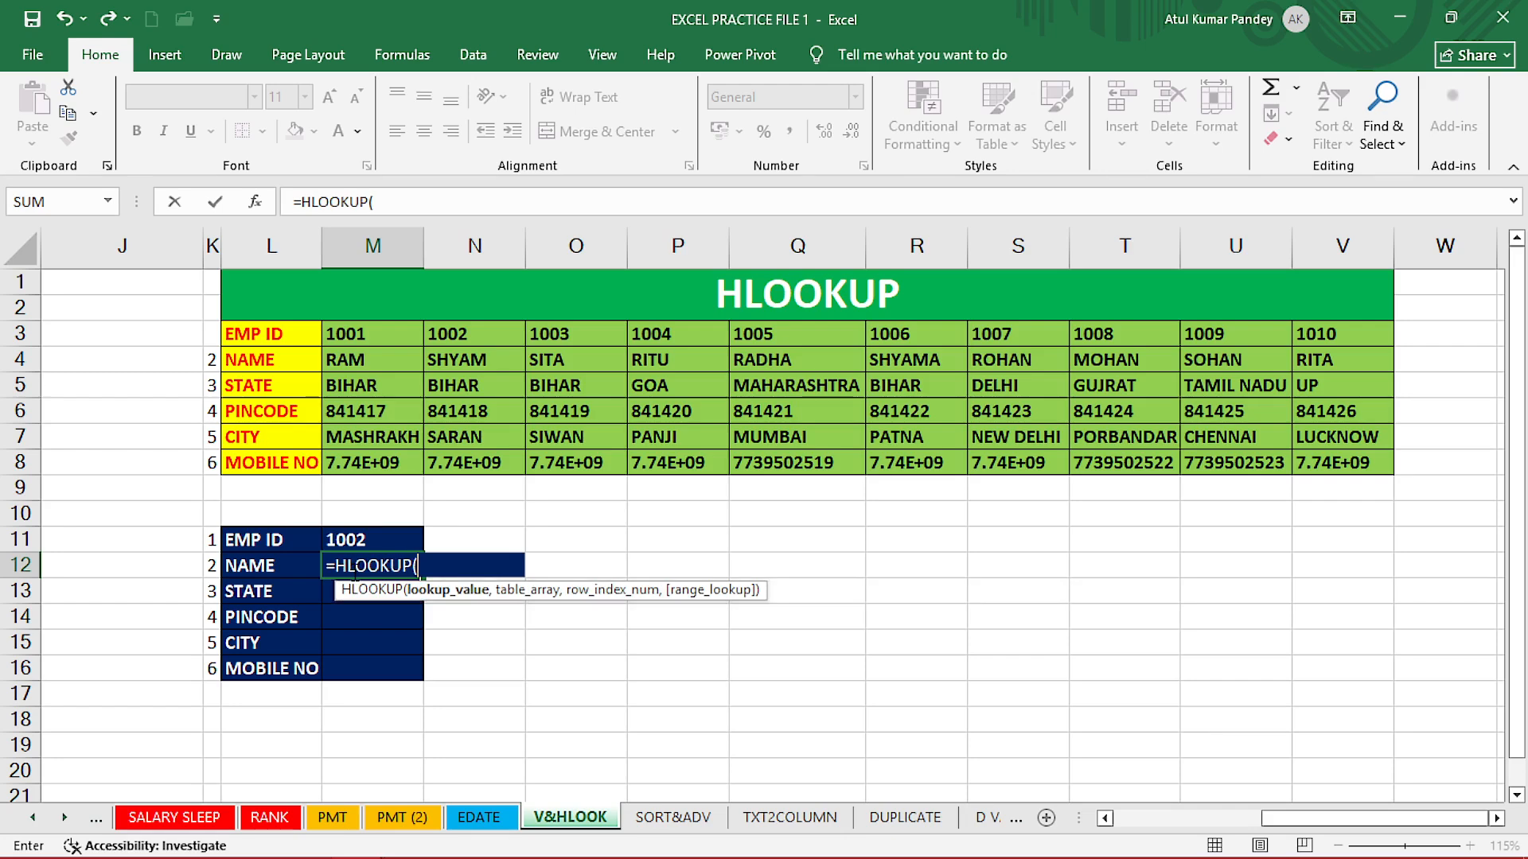
click(377, 543)
text(,)
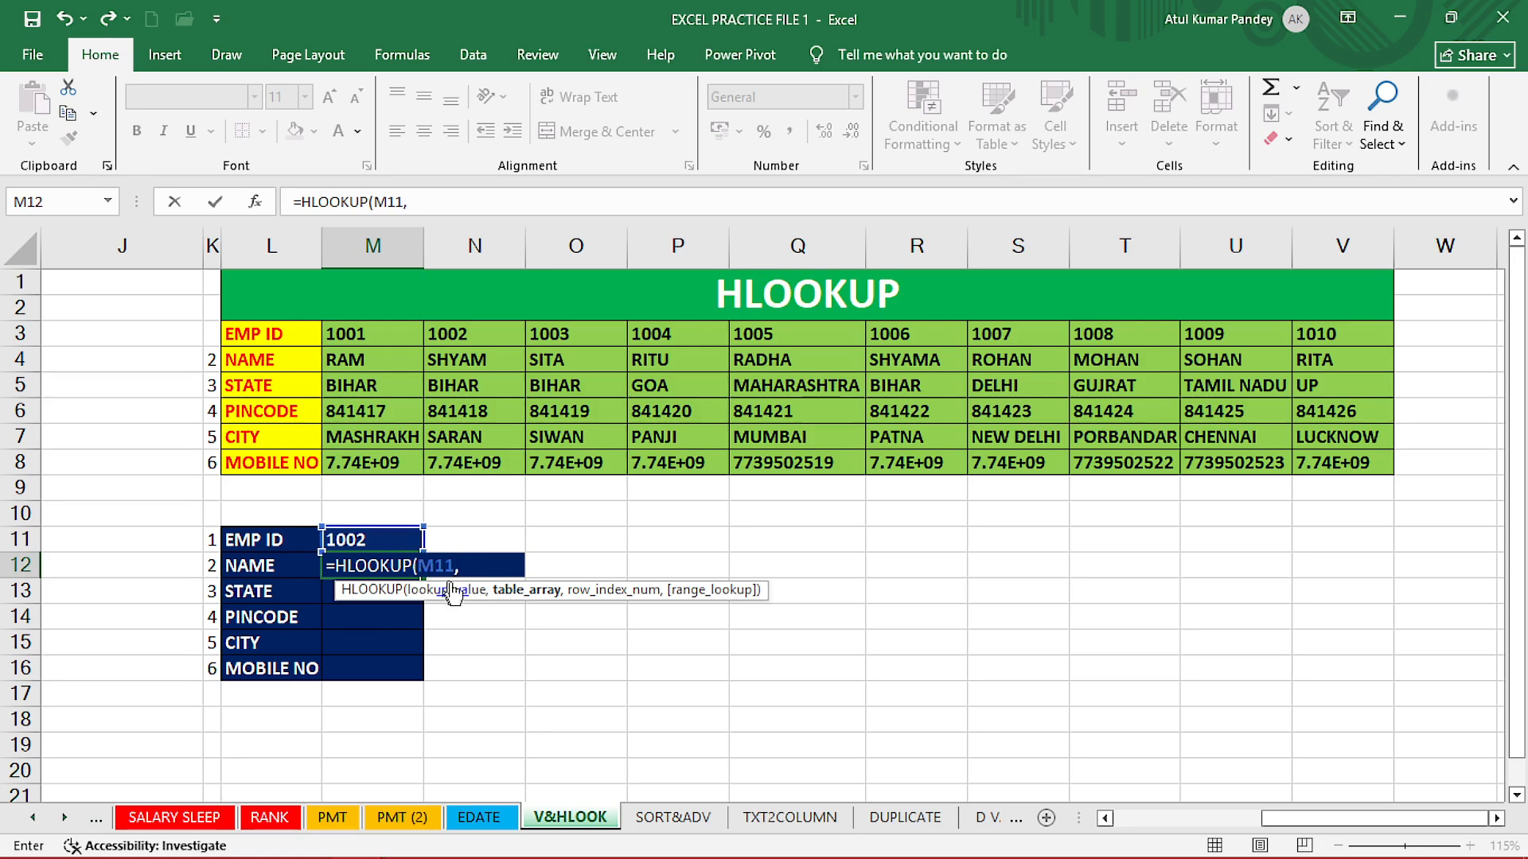
drag(280, 338, 1315, 476)
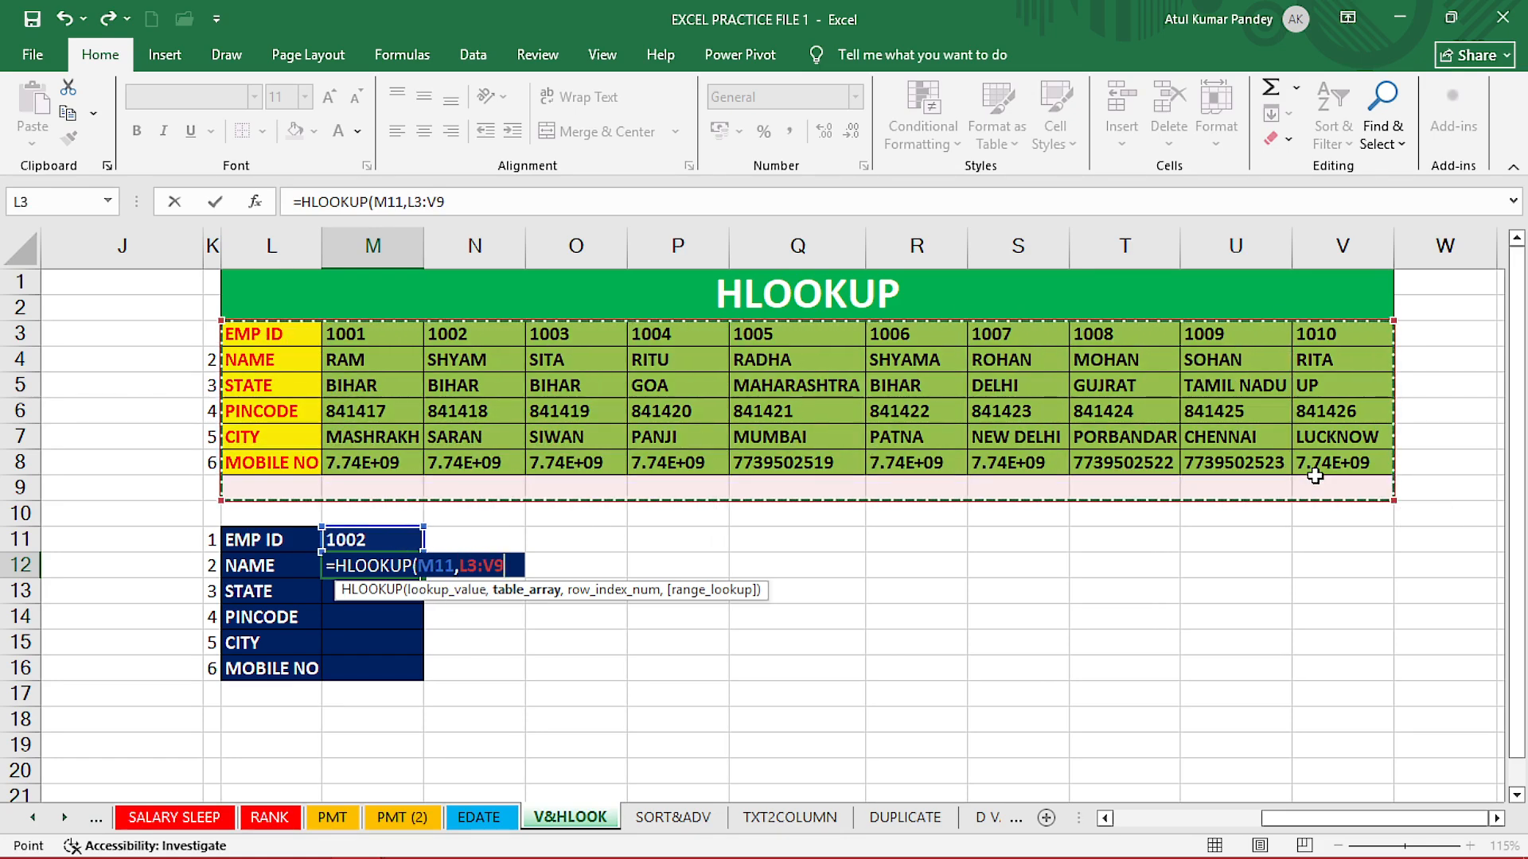
click(372, 462)
drag(270, 345, 1322, 470)
text(,)
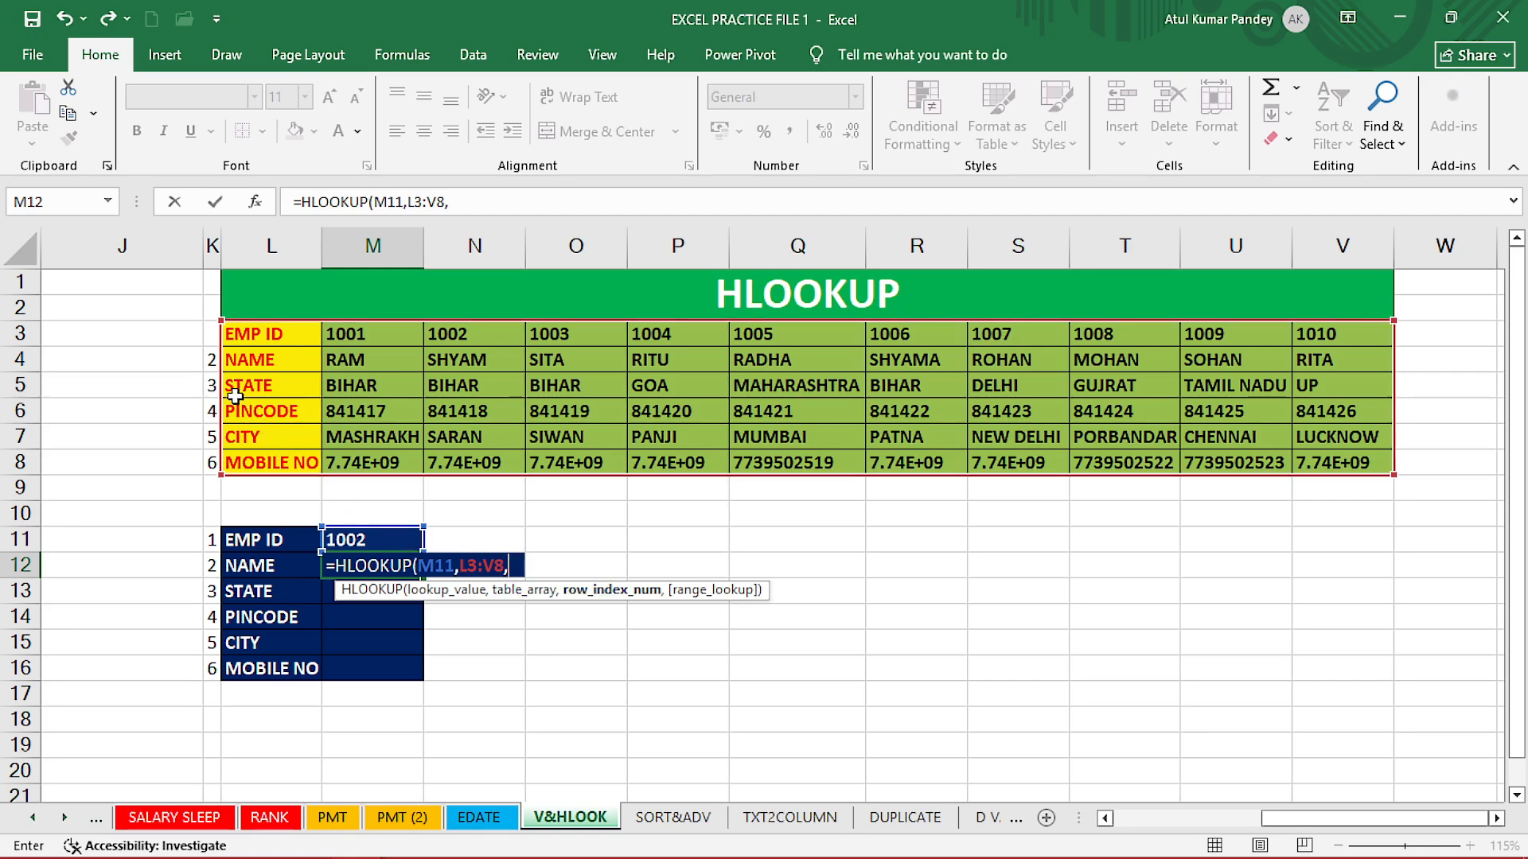
click(210, 360)
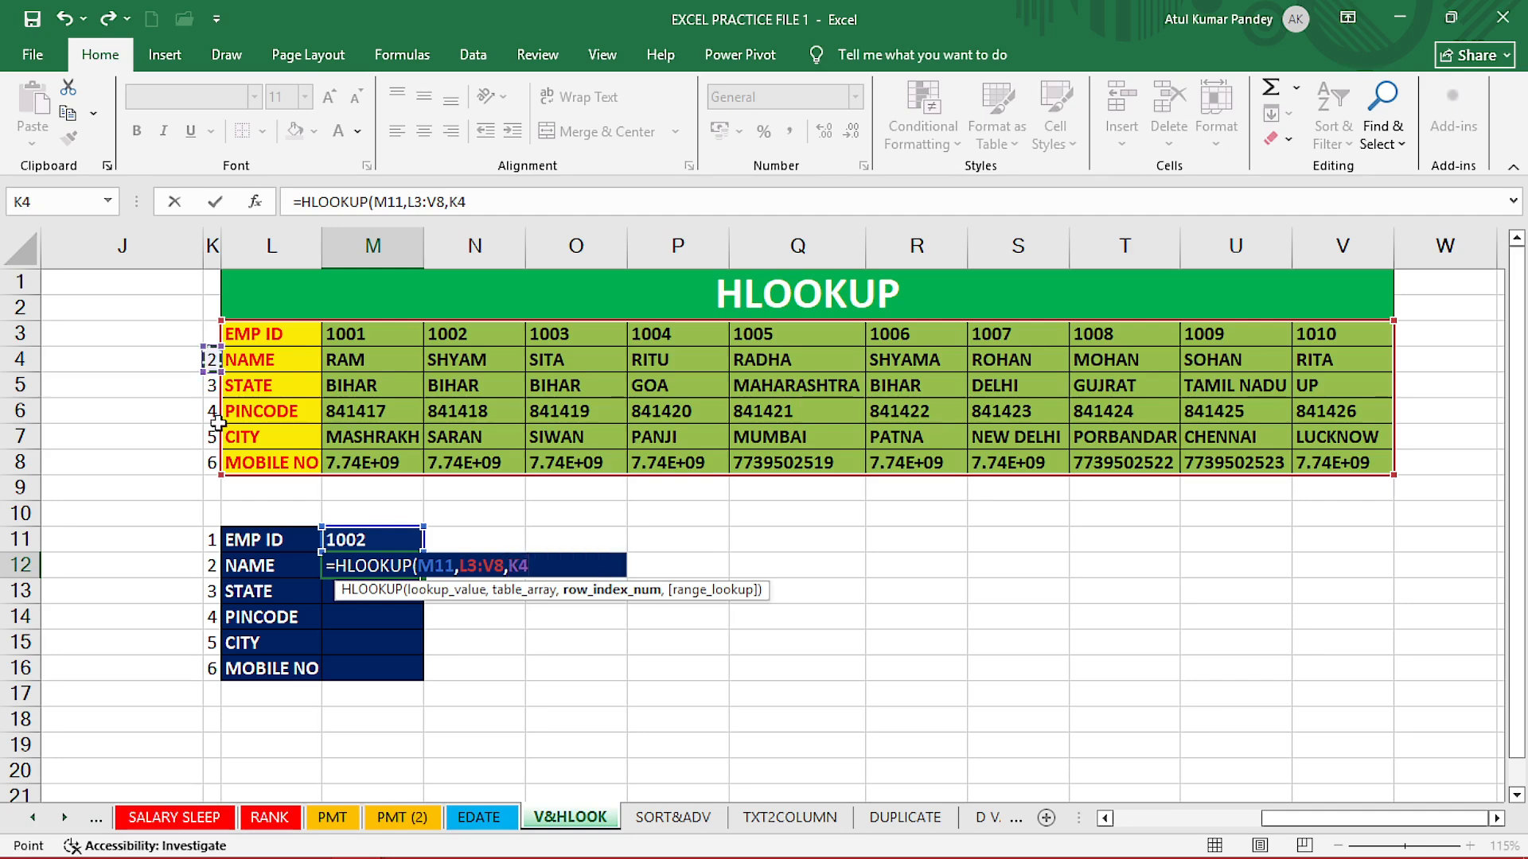
text(,)
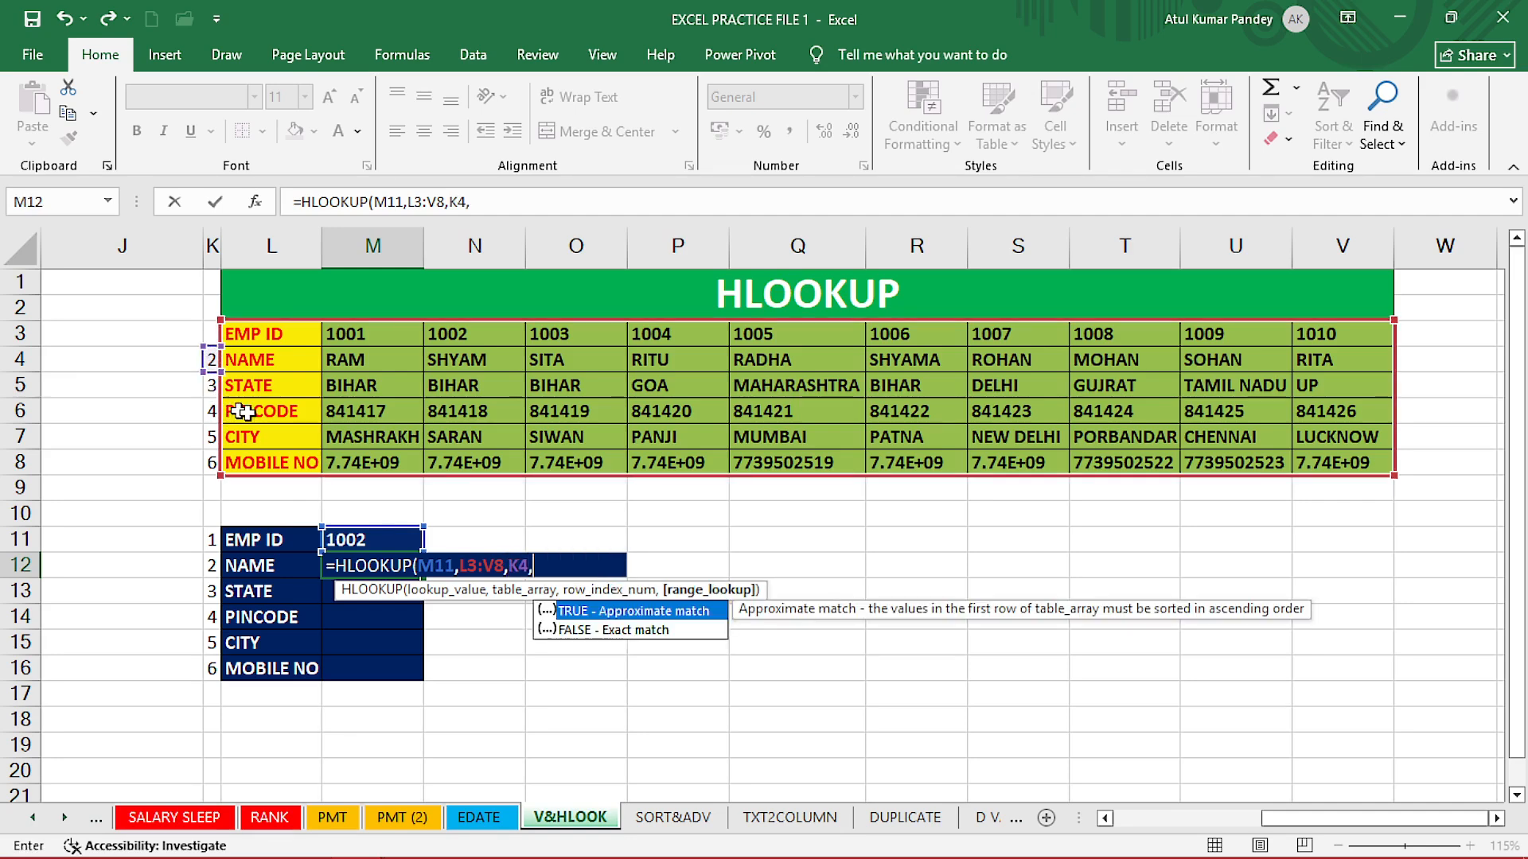
double_click(578, 630)
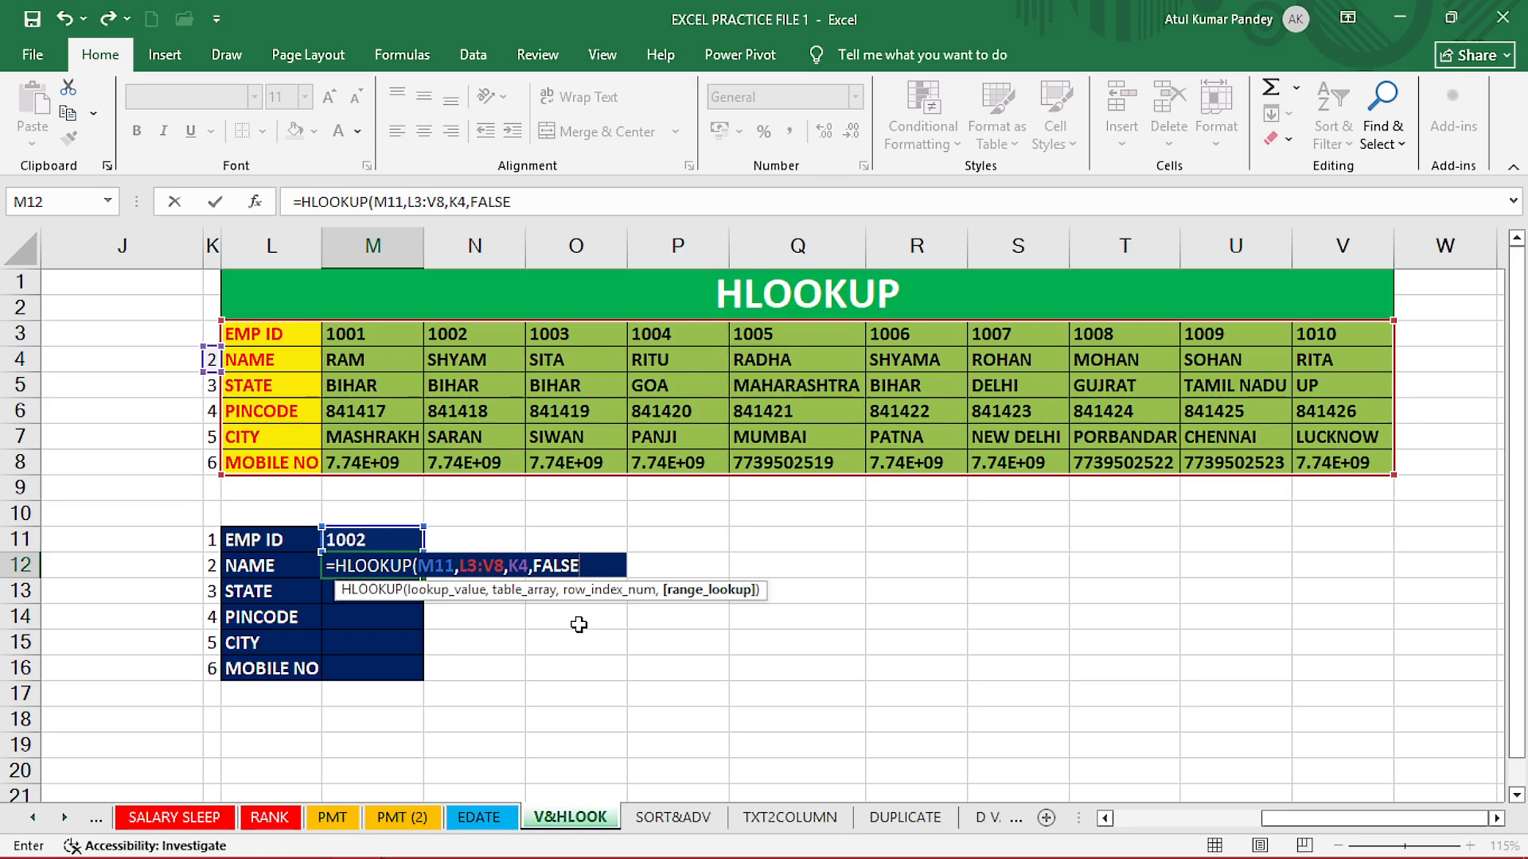
Make M11 and L3:V8 absolute ($M$11, $L$3:$V$8) and commit, returning SHYAM.
click(449, 596)
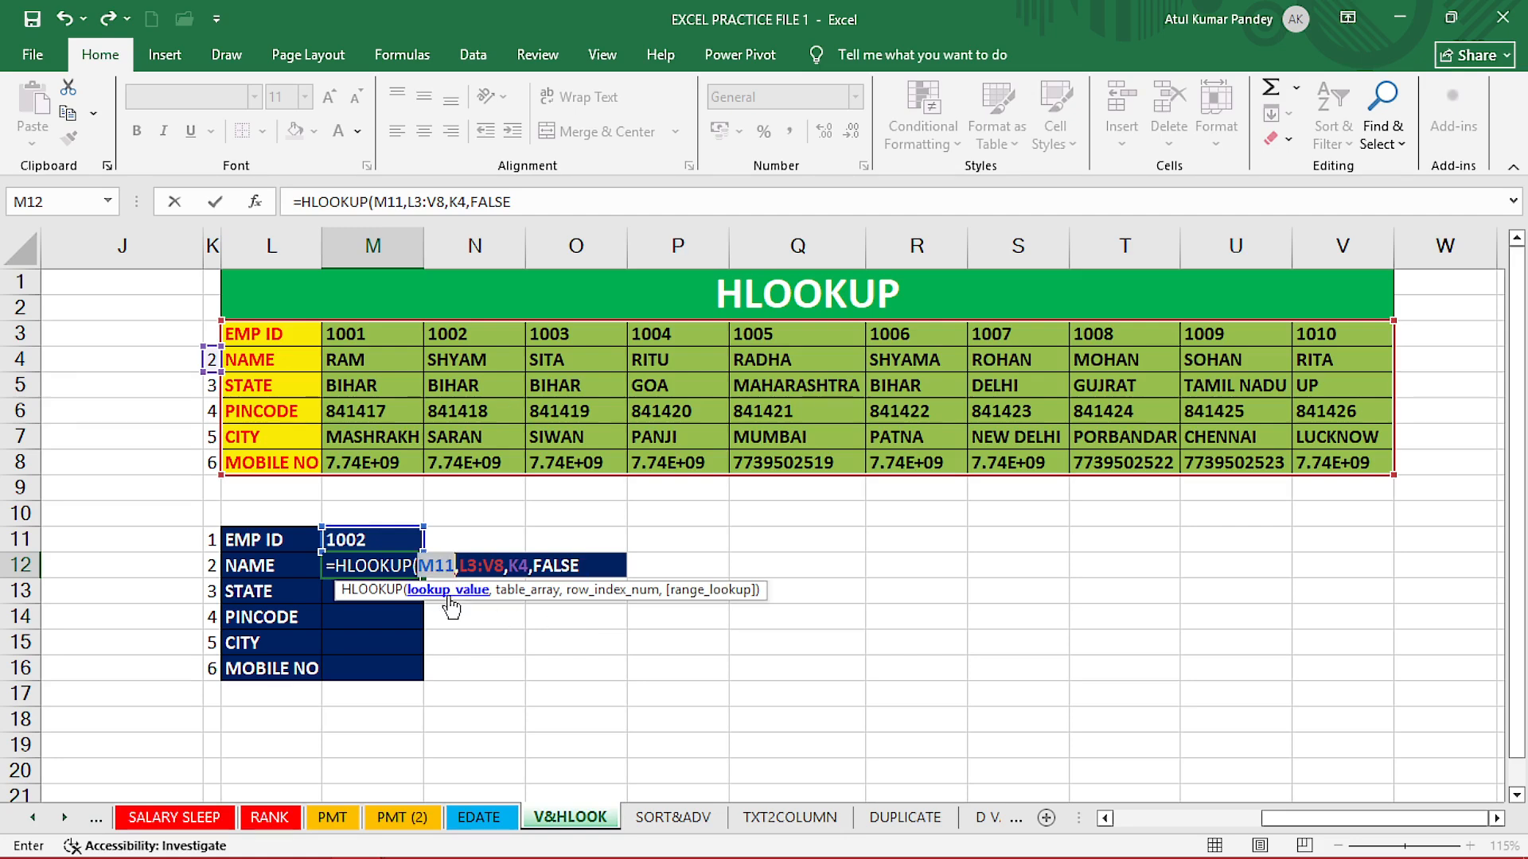
key(F4)
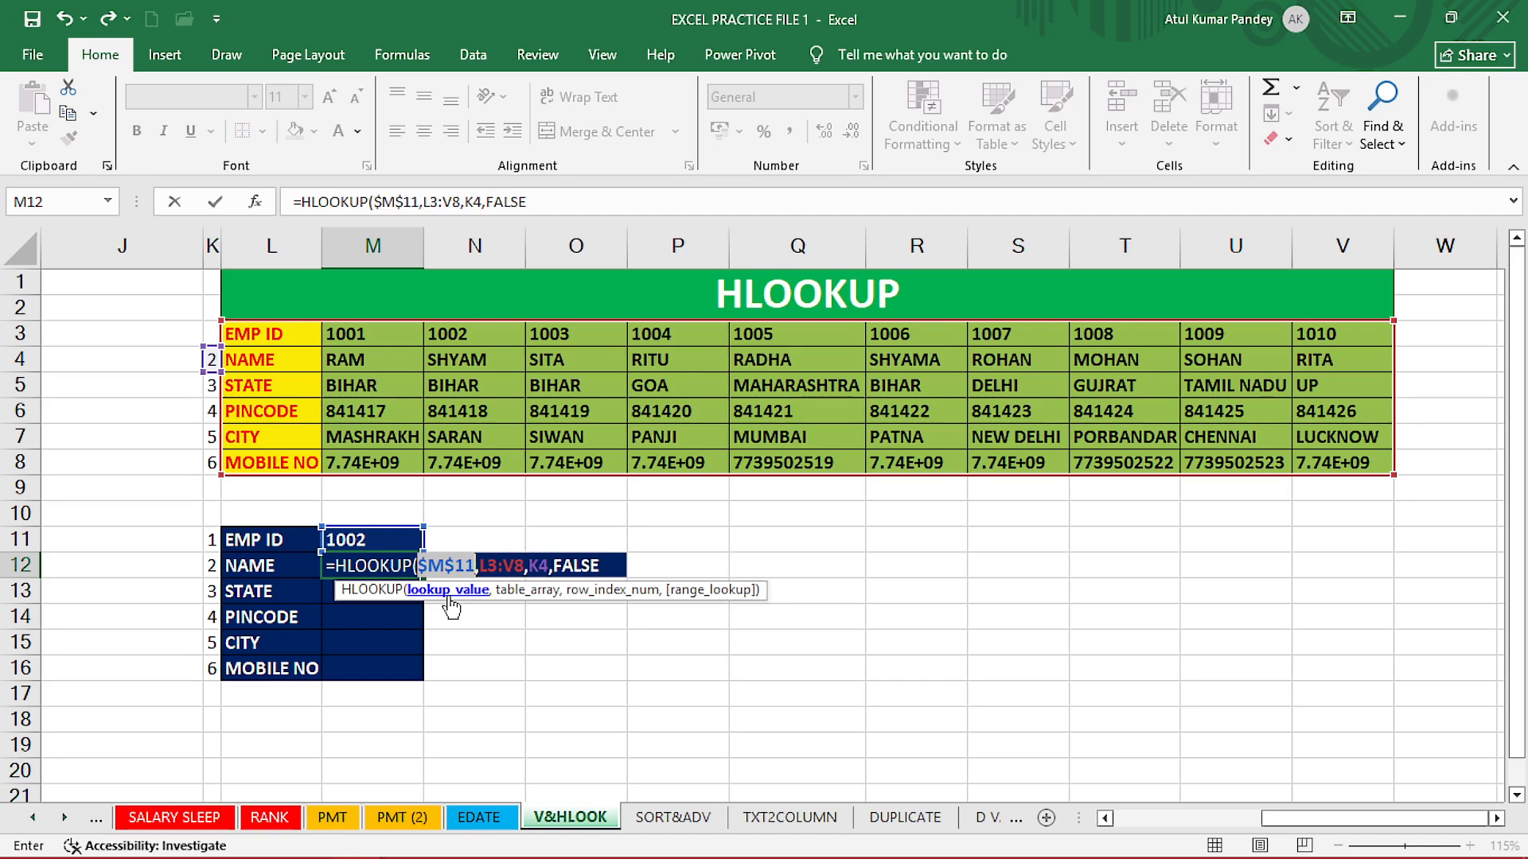
click(511, 599)
key(F4)
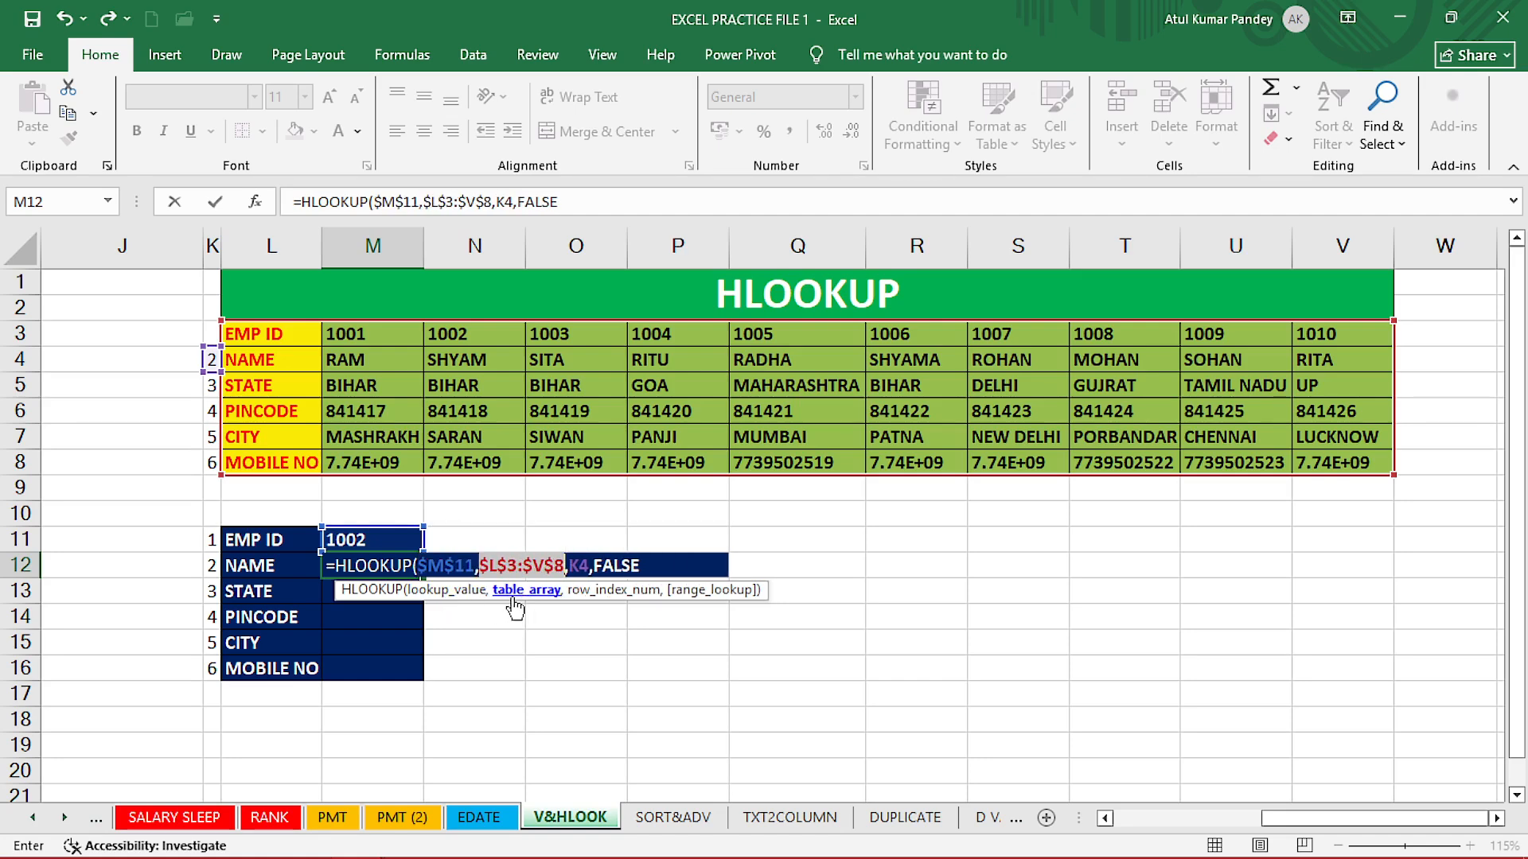
click(586, 606)
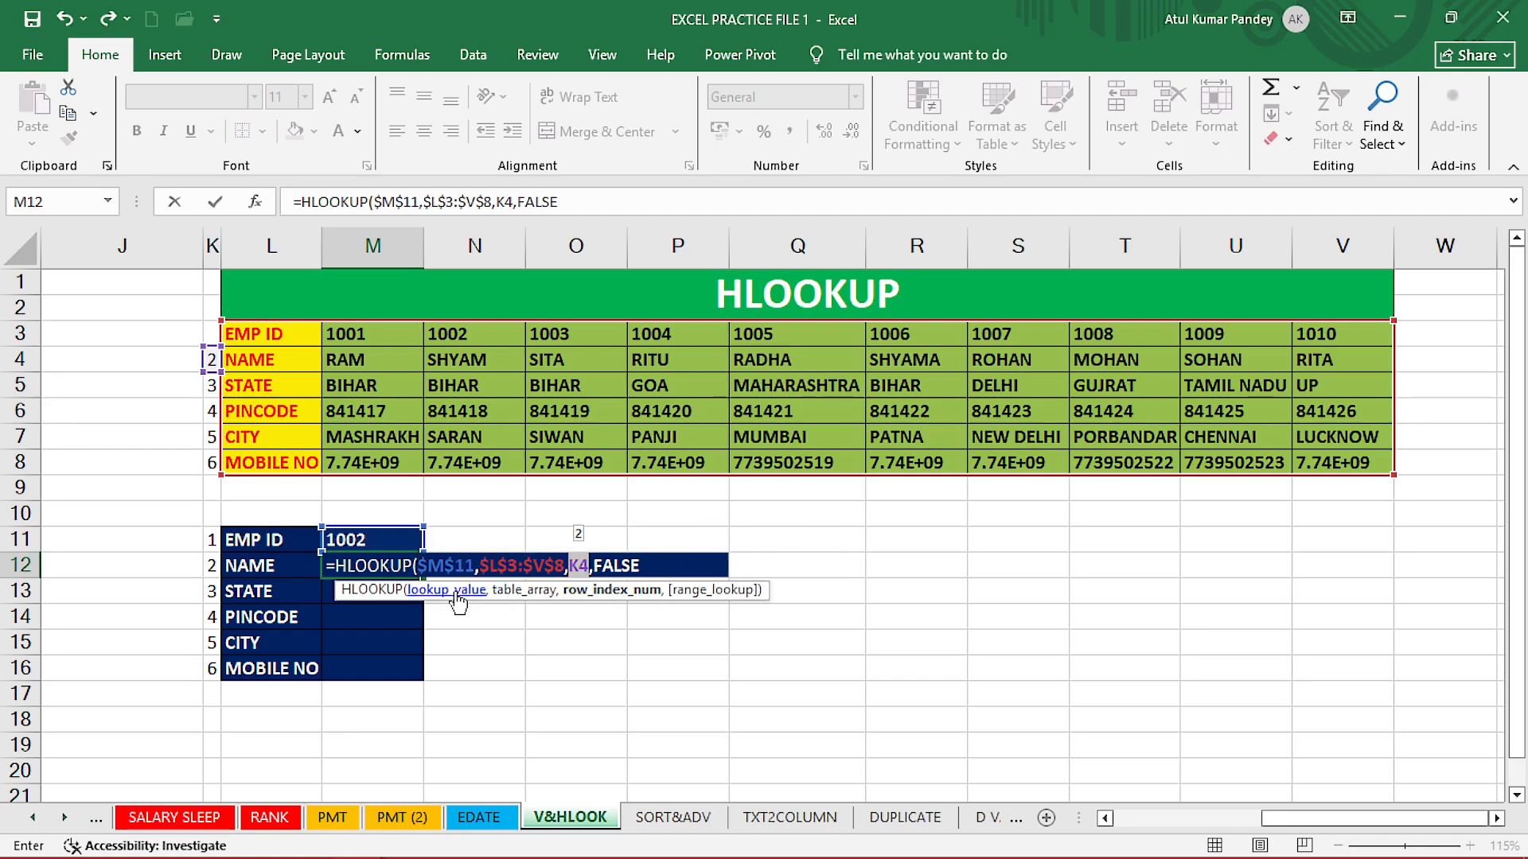
key(Return)
Fill the M12 lookup formula down to M16 and change the EMP ID in M11 to 1001.
click(405, 572)
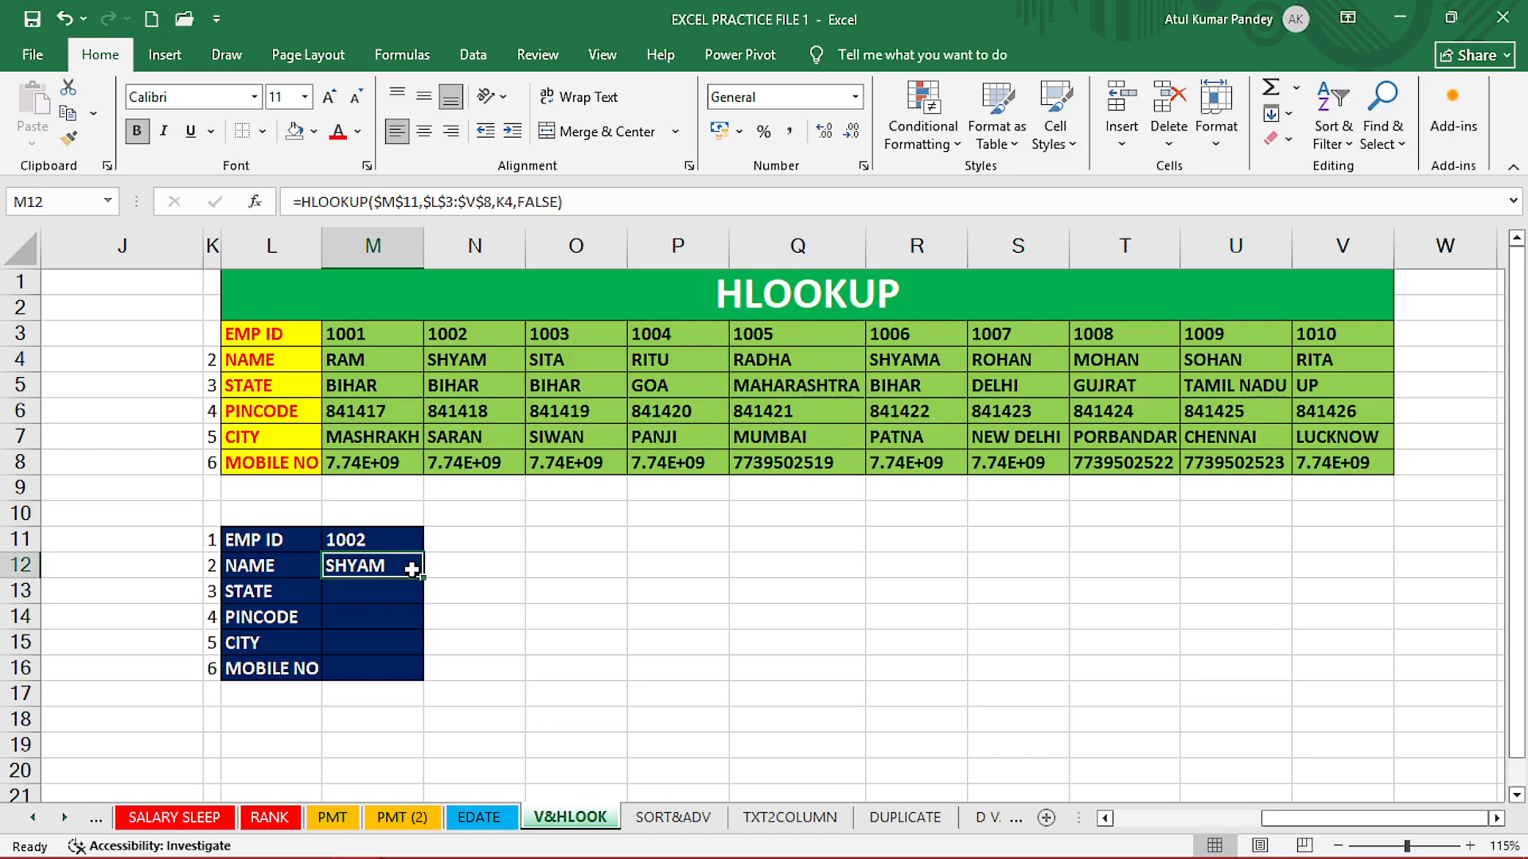
double_click(423, 579)
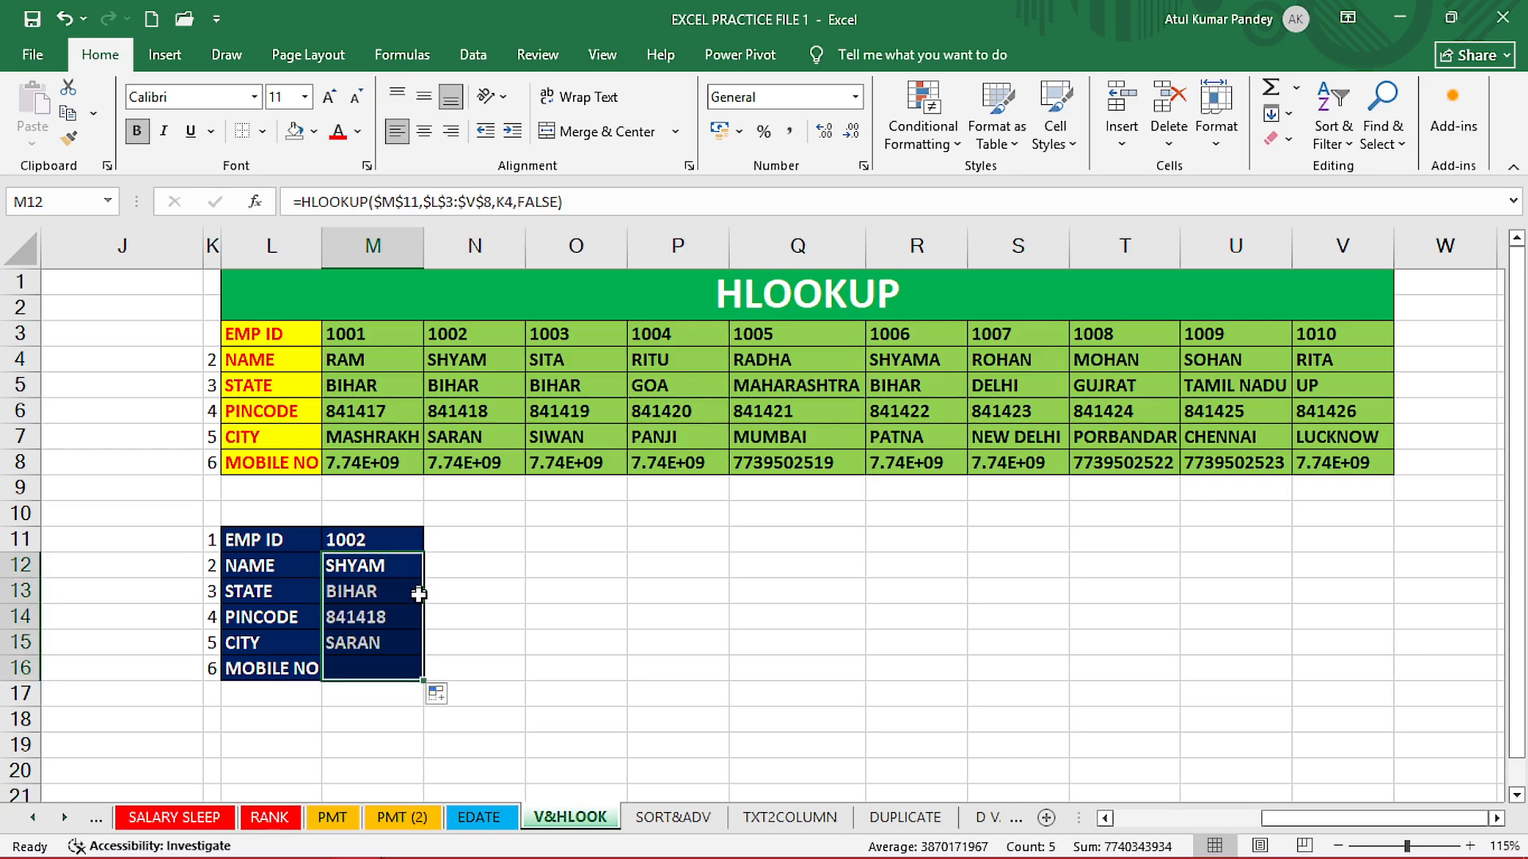
click(366, 541)
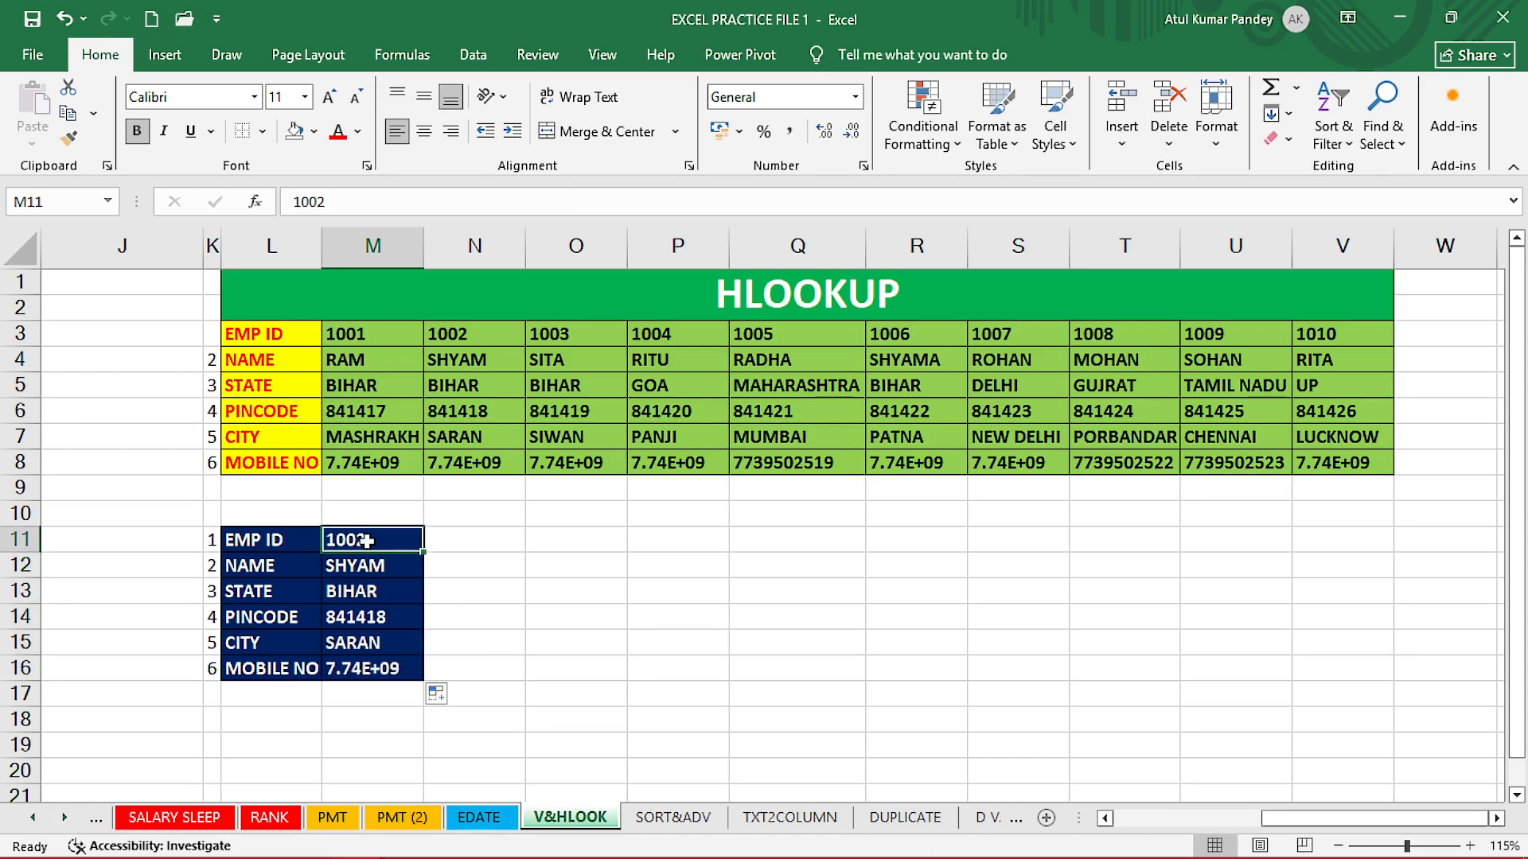
key(BackSpace)
text(1001)
key(Return)
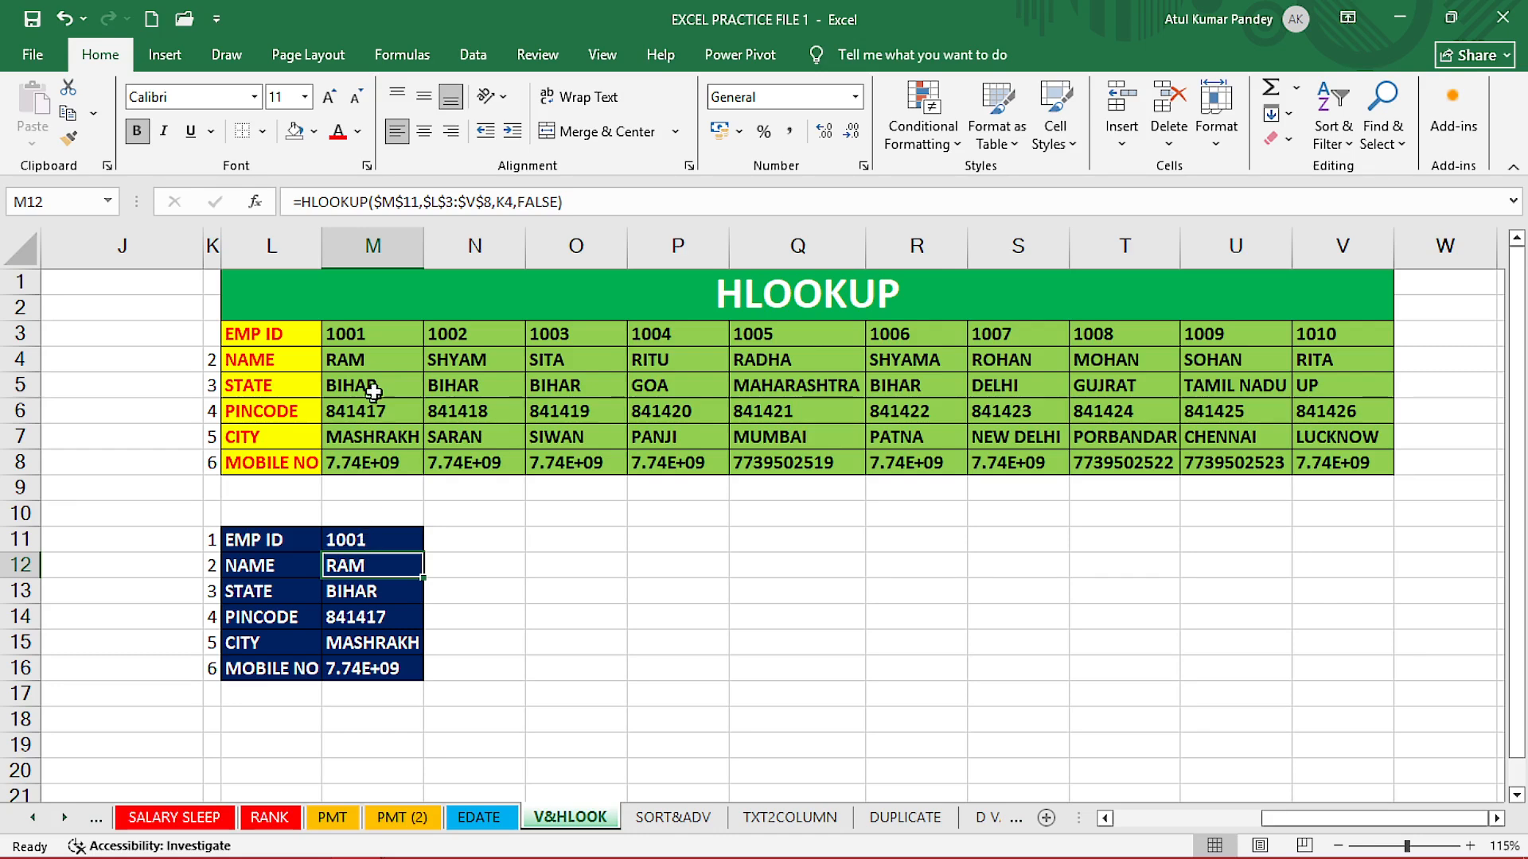
Autofit column M so RAM's full mobile number shows in M16.
double_click(423, 256)
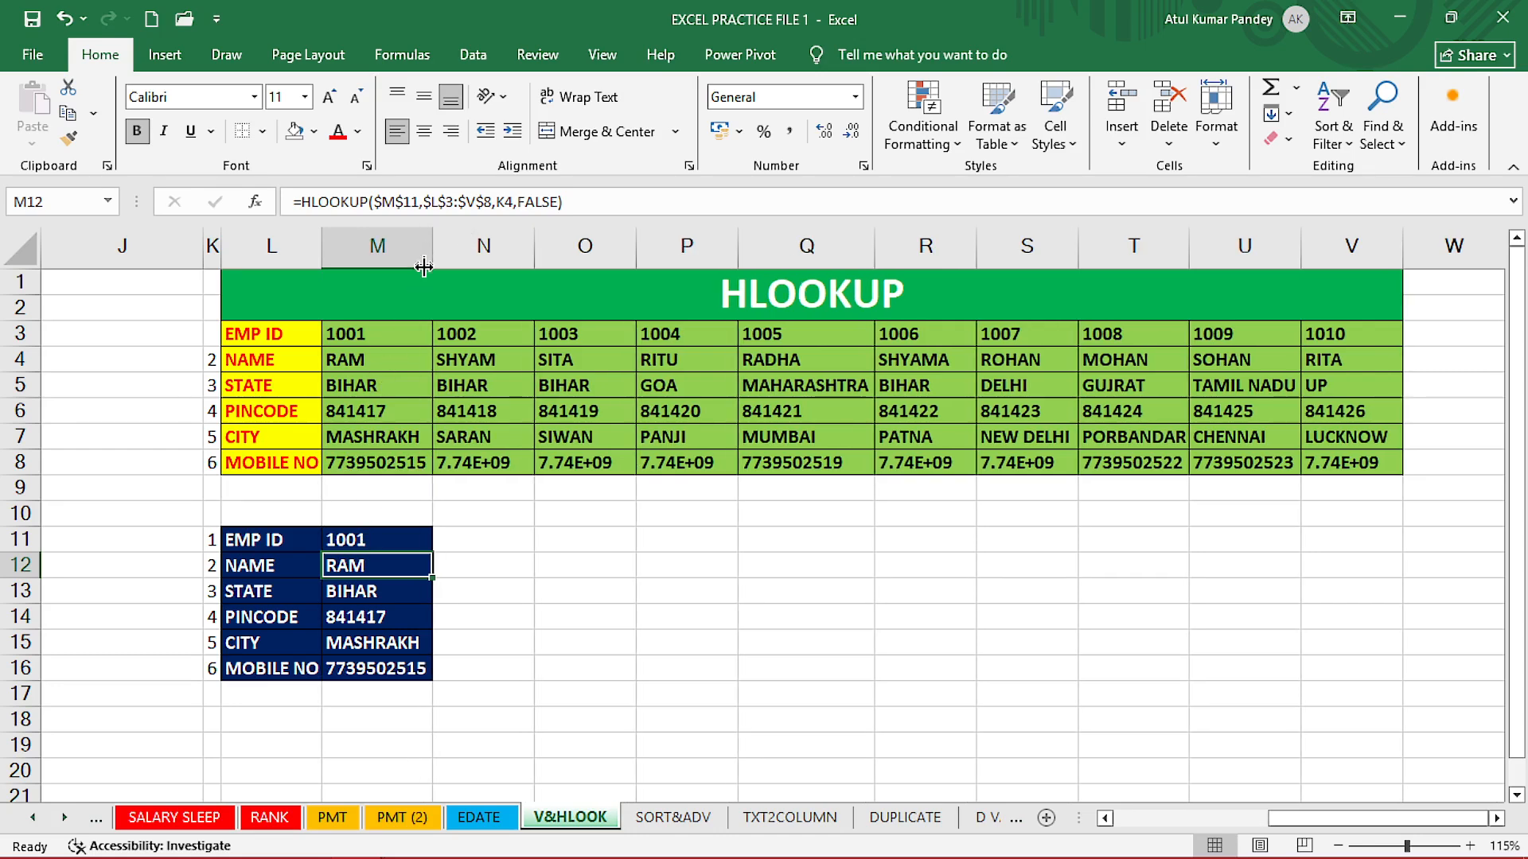
click(368, 673)
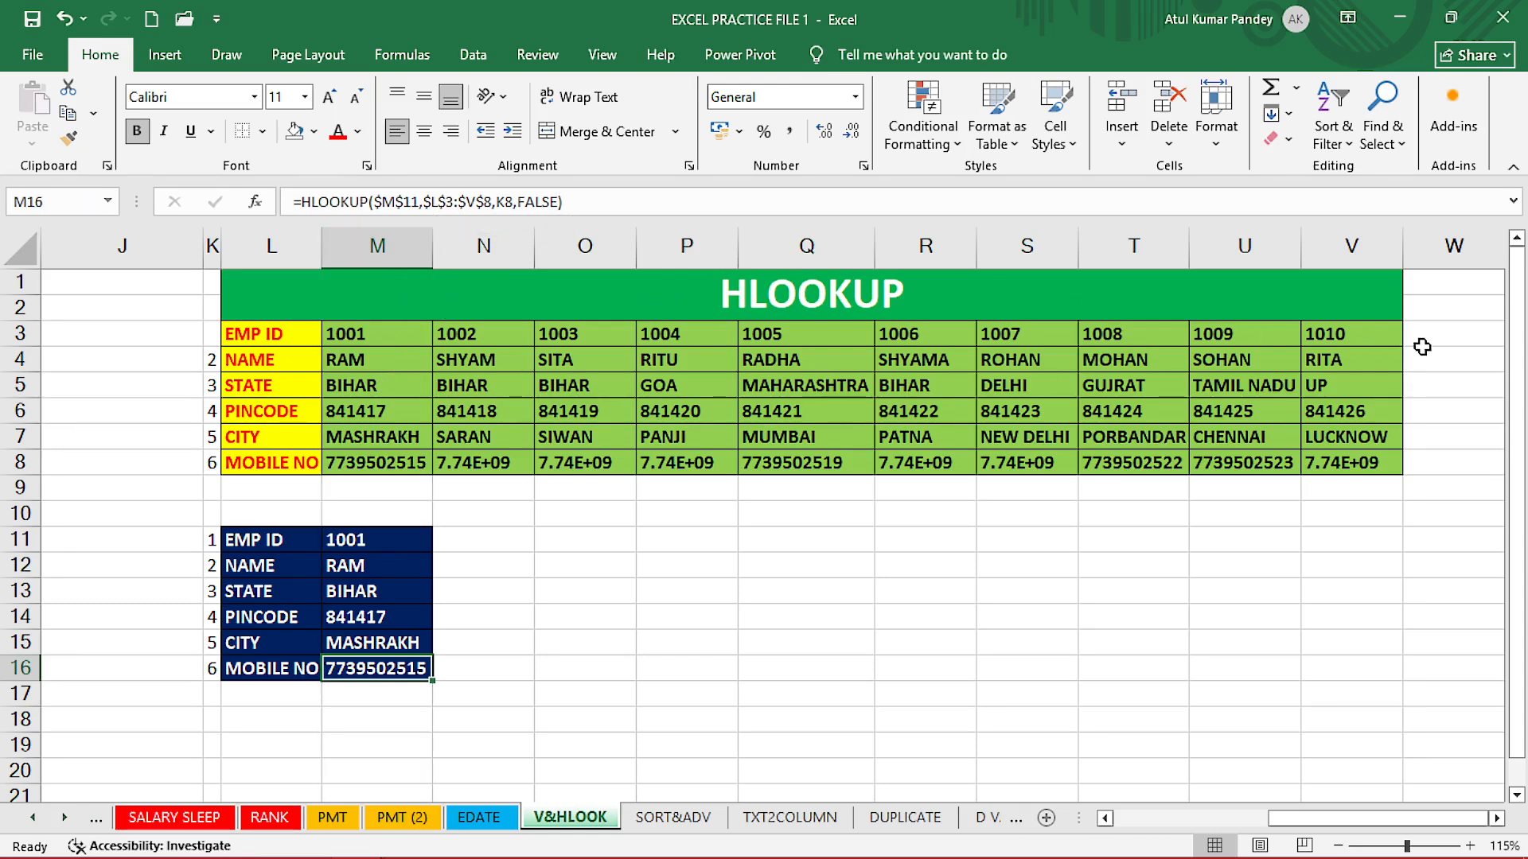
click(701, 629)
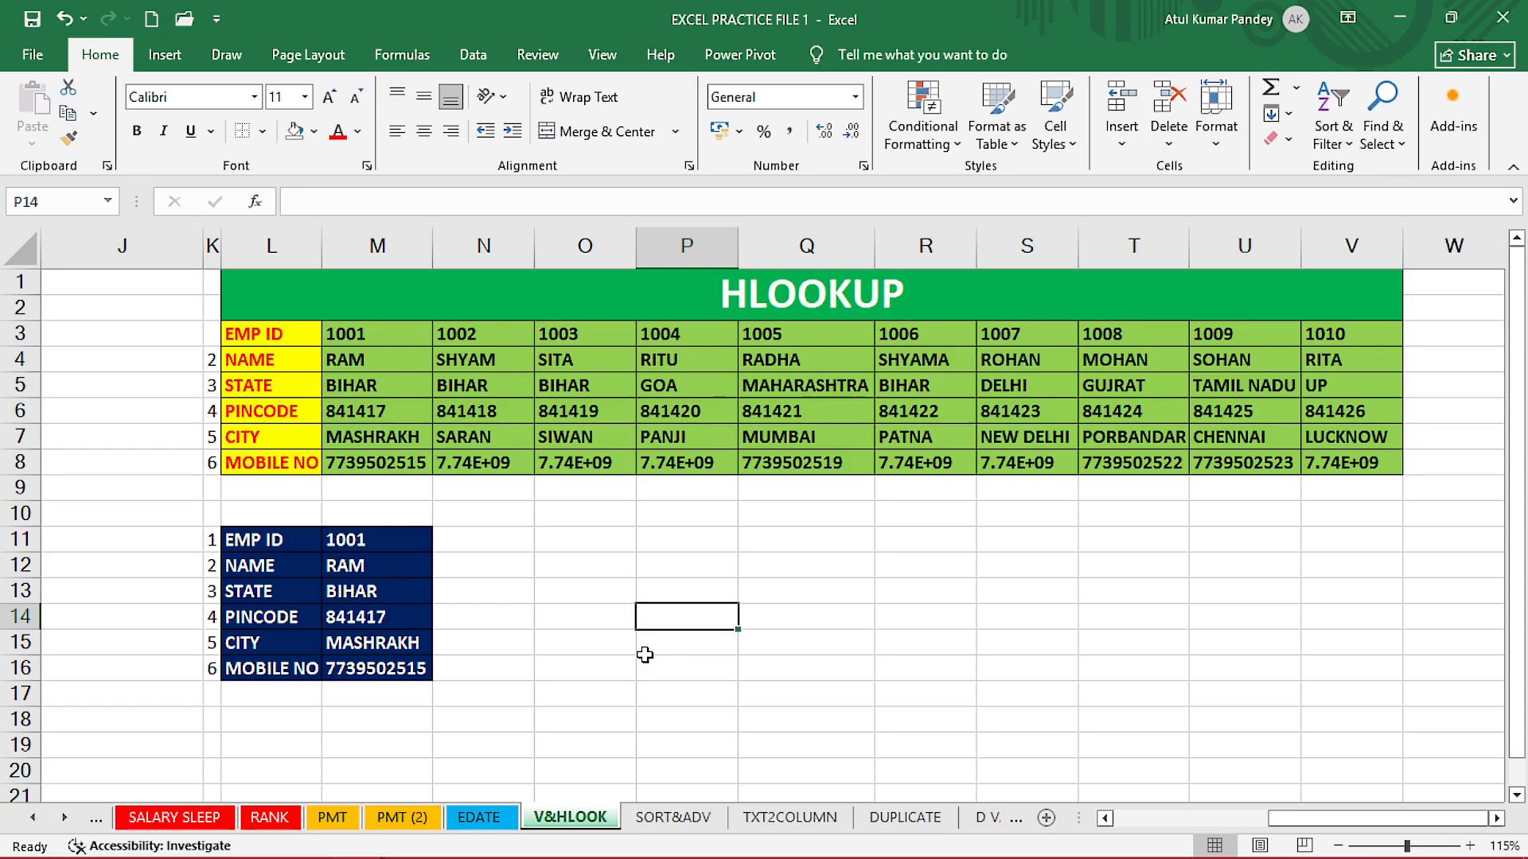